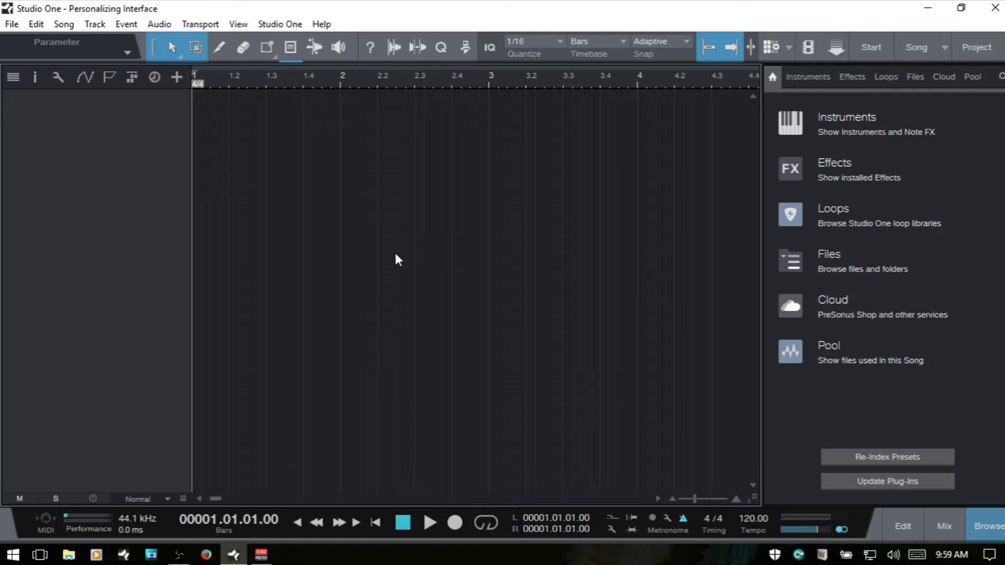
Open General options and check the startup and language lists, keeping Do Nothing and English.
key(ctrl+comma)
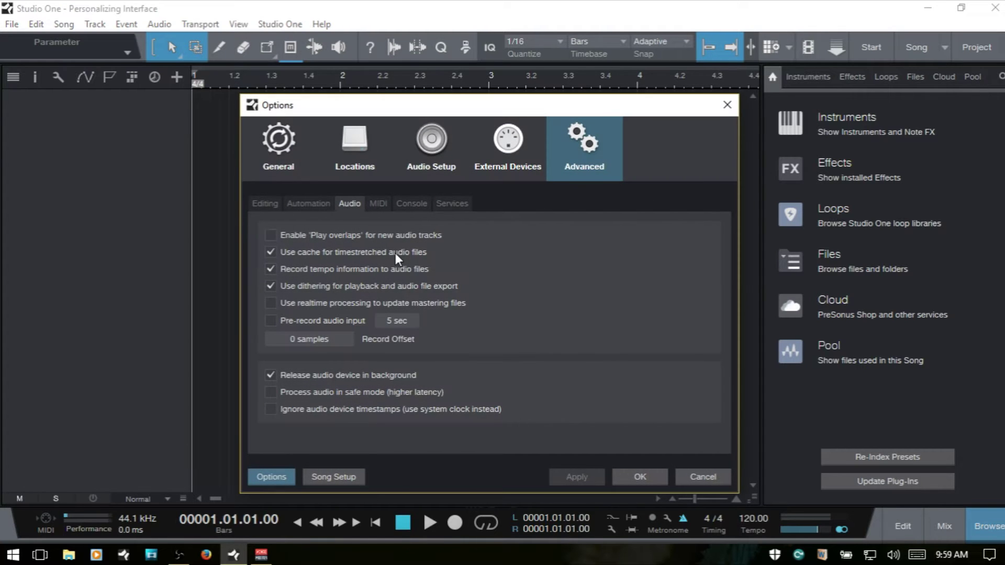
click(282, 157)
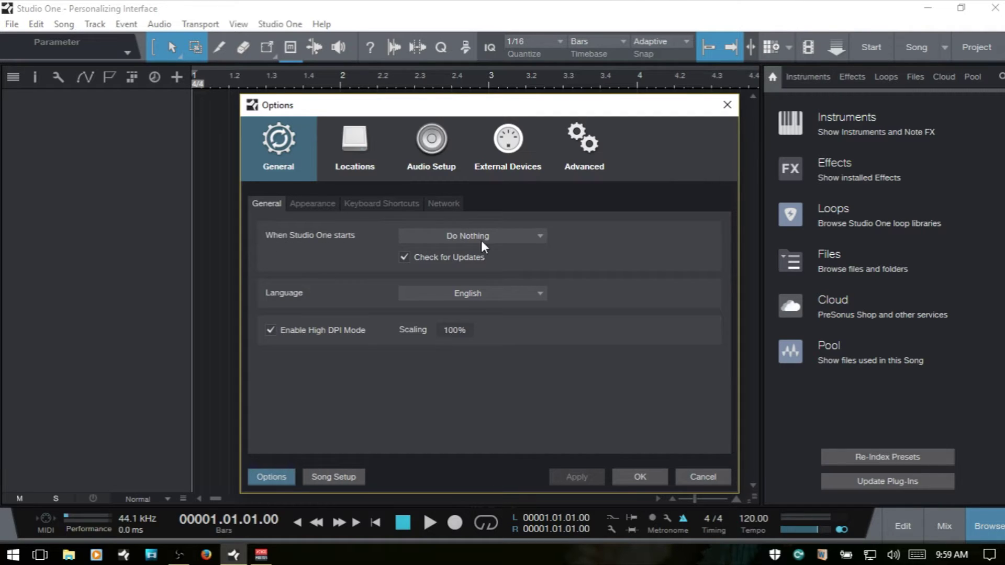
click(539, 238)
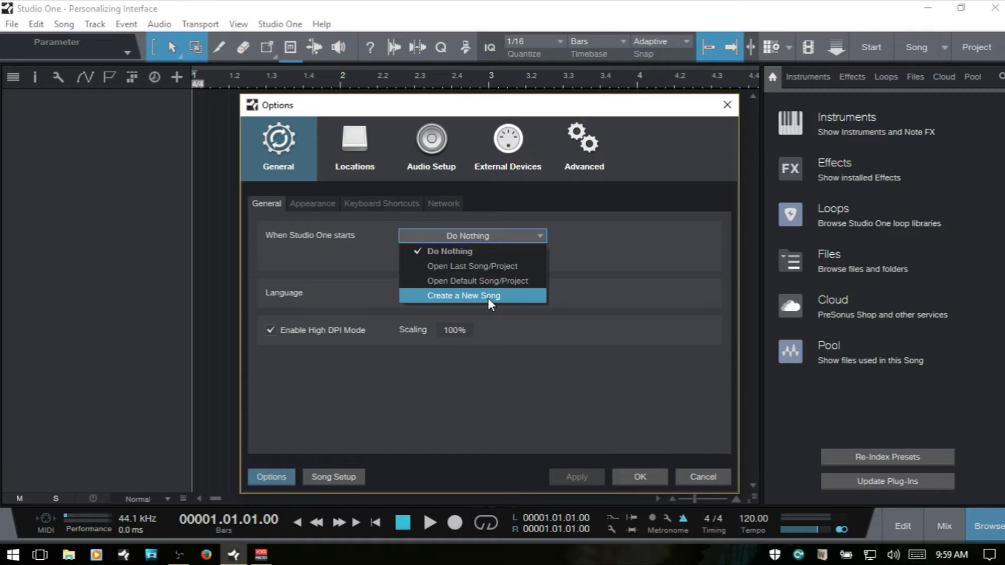
click(611, 234)
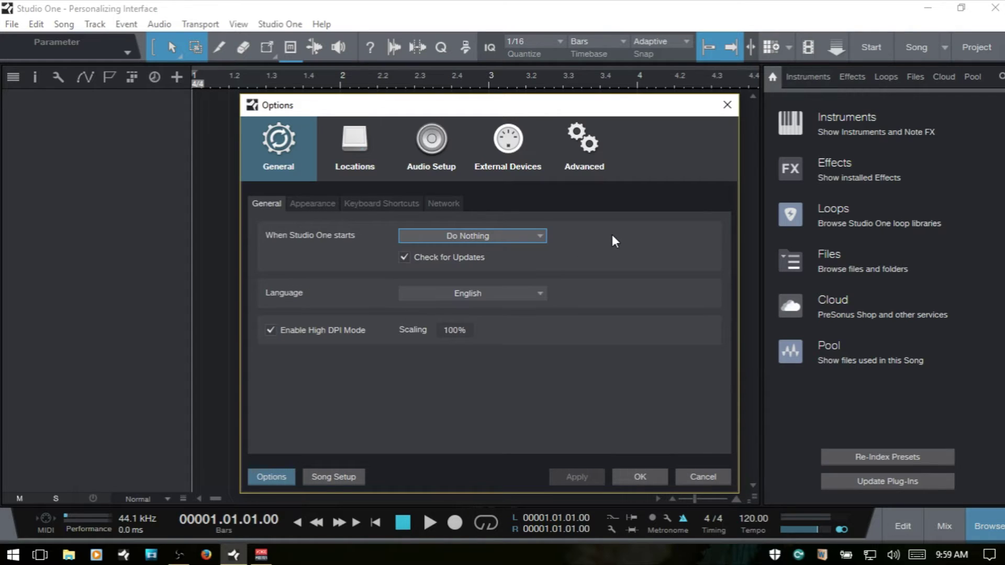
click(539, 292)
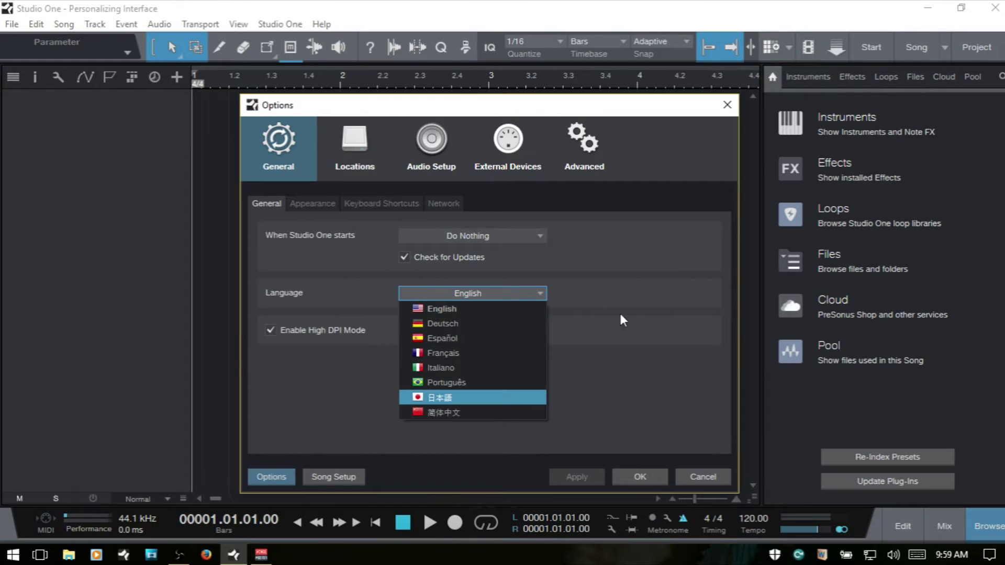
click(607, 280)
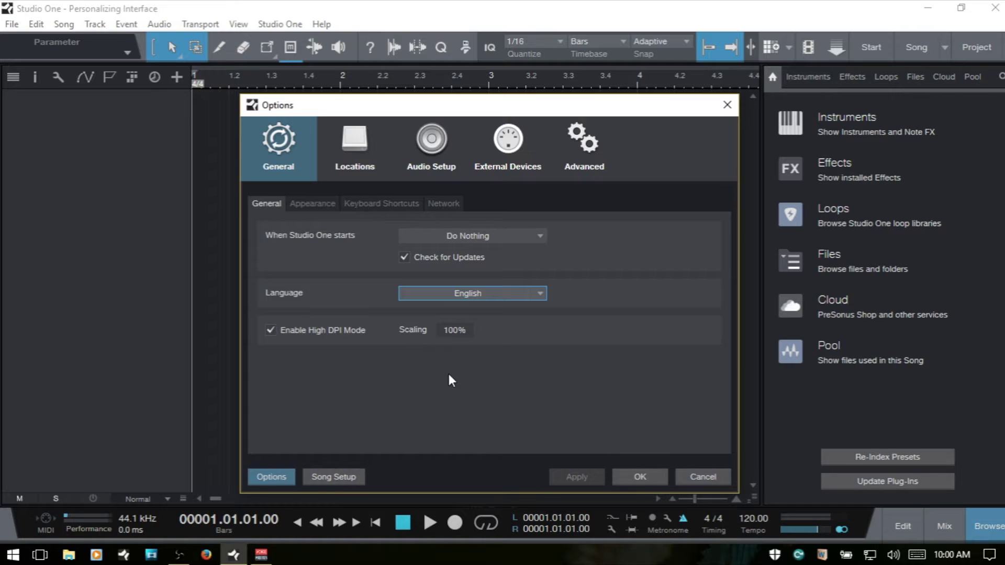
On the Appearance page, set background Saturation to 100% and Hue Shift to 359.
click(309, 204)
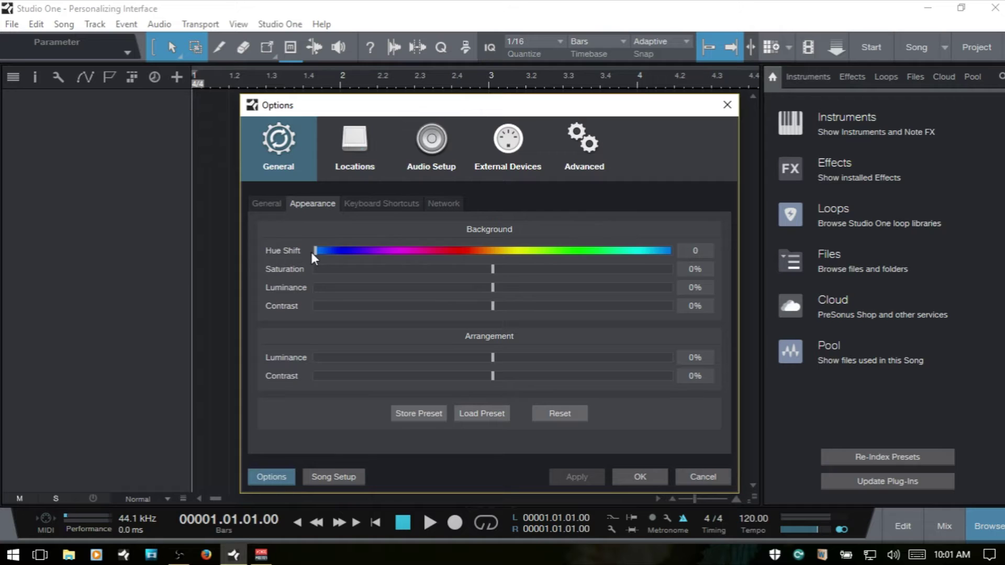
drag(315, 250, 455, 256)
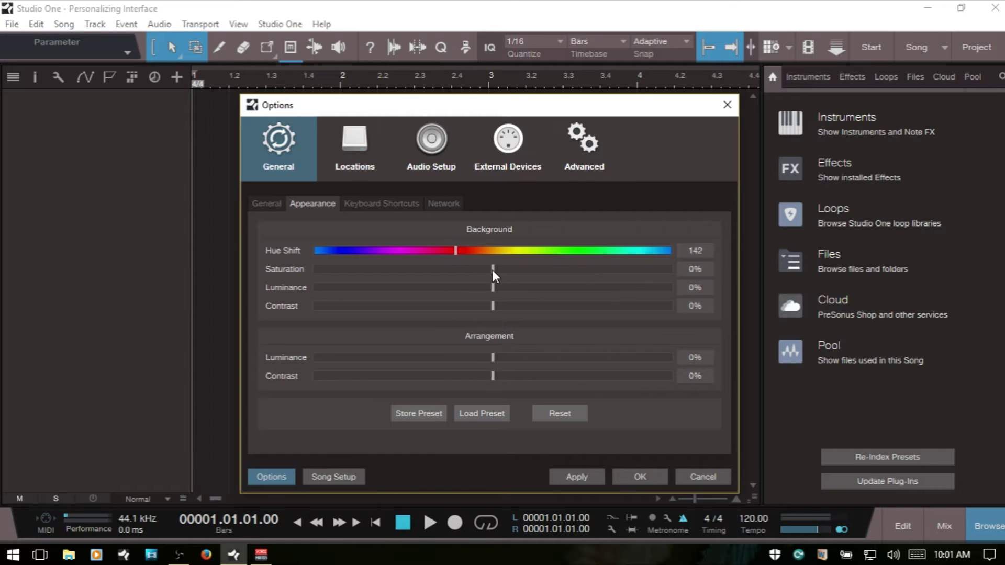
drag(495, 269, 668, 269)
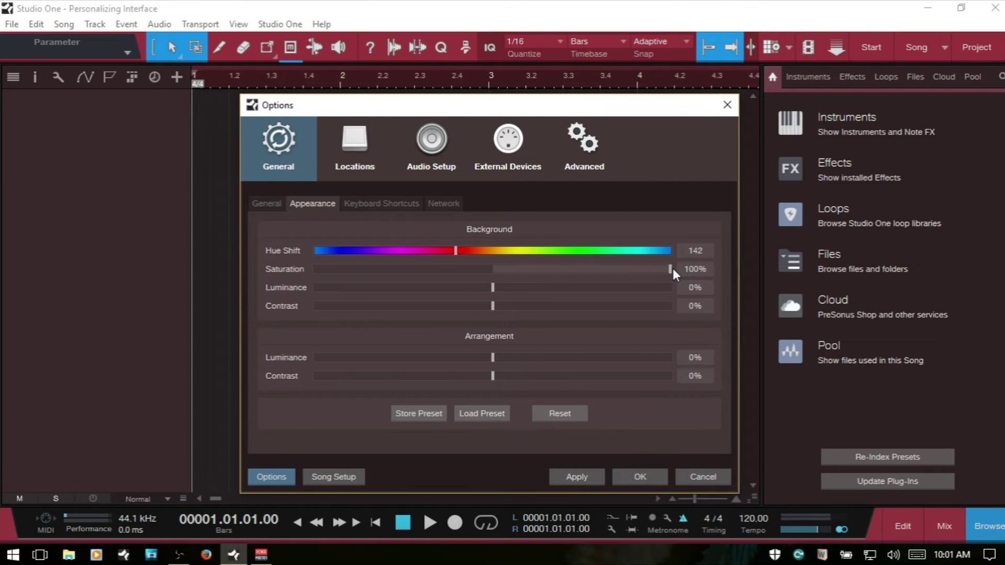
mouse_move(670, 268)
mouse_down()
mouse_move(315, 269)
mouse_move(656, 279)
mouse_up()
drag(455, 251, 662, 257)
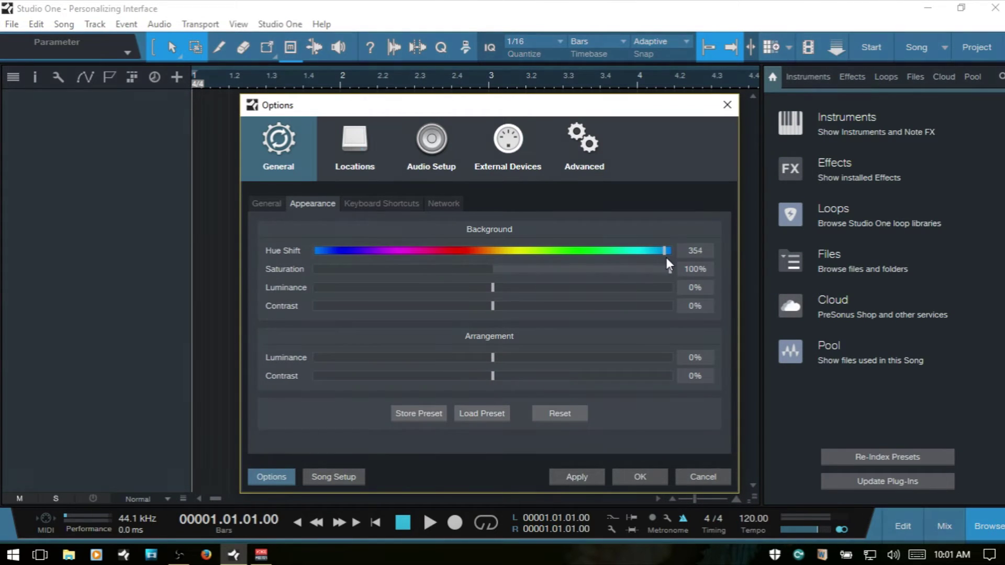
drag(667, 258, 671, 258)
Leave background luminance at 0% and sweep background contrast back up to 100%.
mouse_move(514, 288)
mouse_down()
mouse_move(658, 291)
mouse_move(308, 291)
mouse_move(497, 294)
mouse_up()
drag(493, 304, 663, 318)
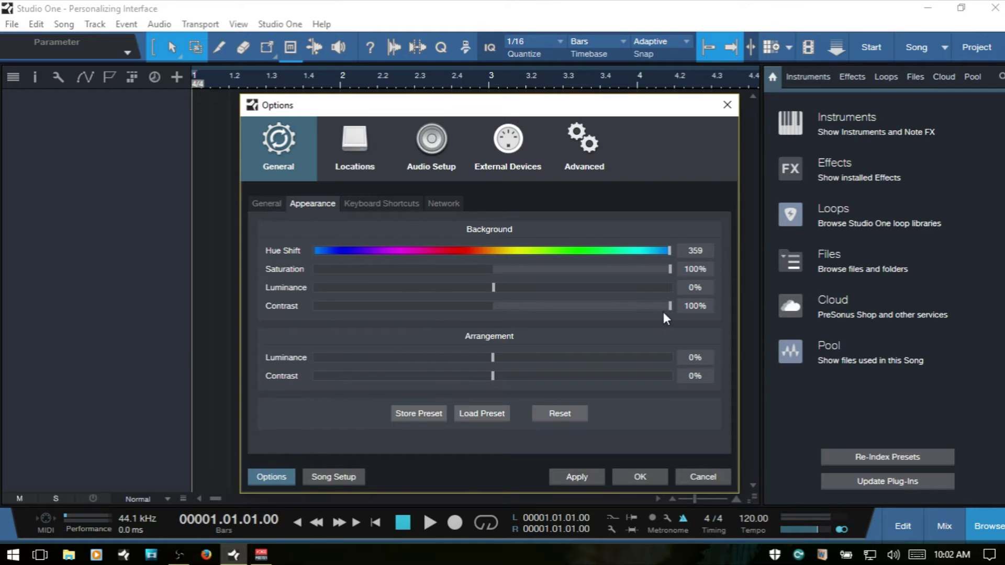
drag(669, 307, 314, 313)
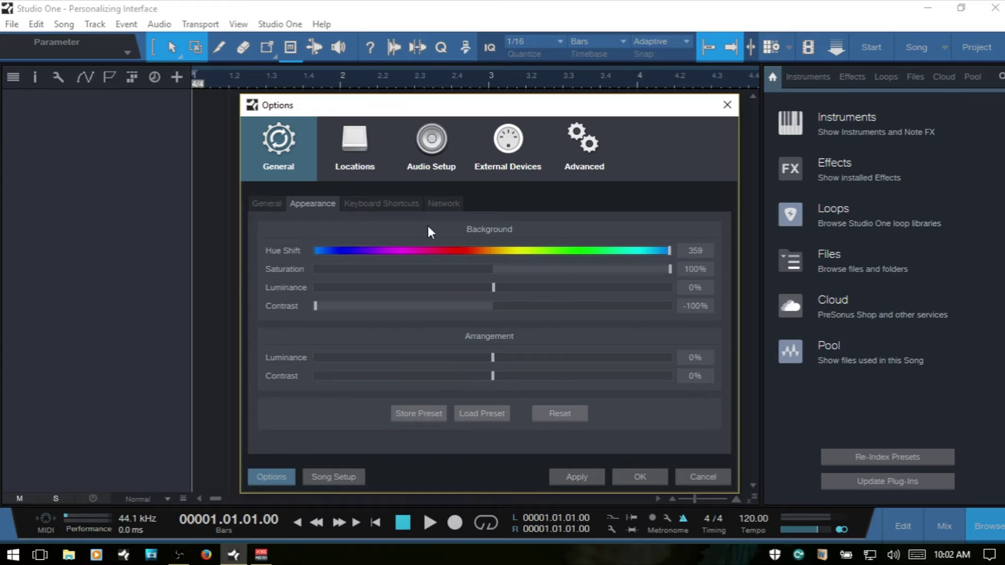
drag(315, 308, 680, 313)
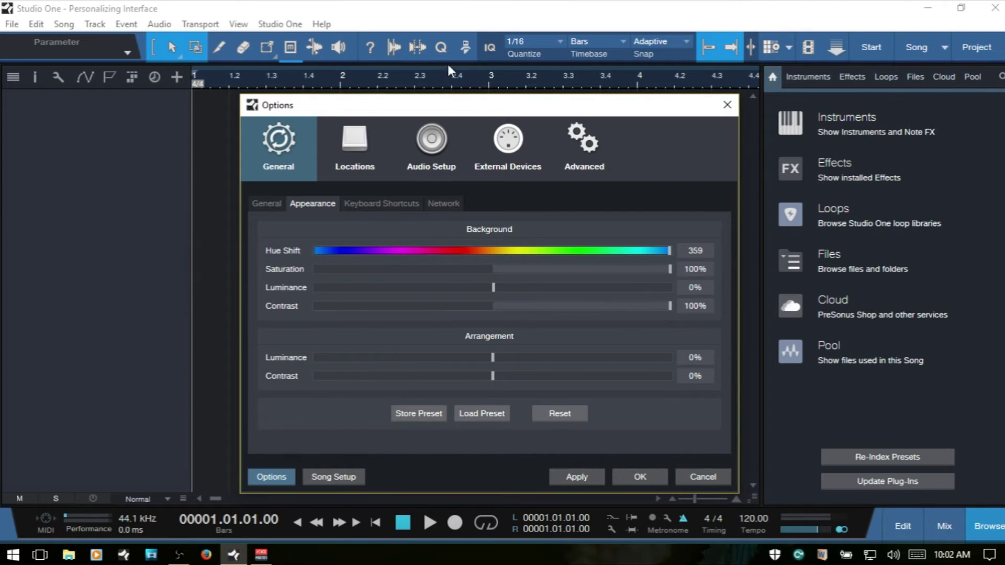
Move the Options window aside and set arrangement luminance to -80% and contrast to 100%.
drag(465, 104, 734, 65)
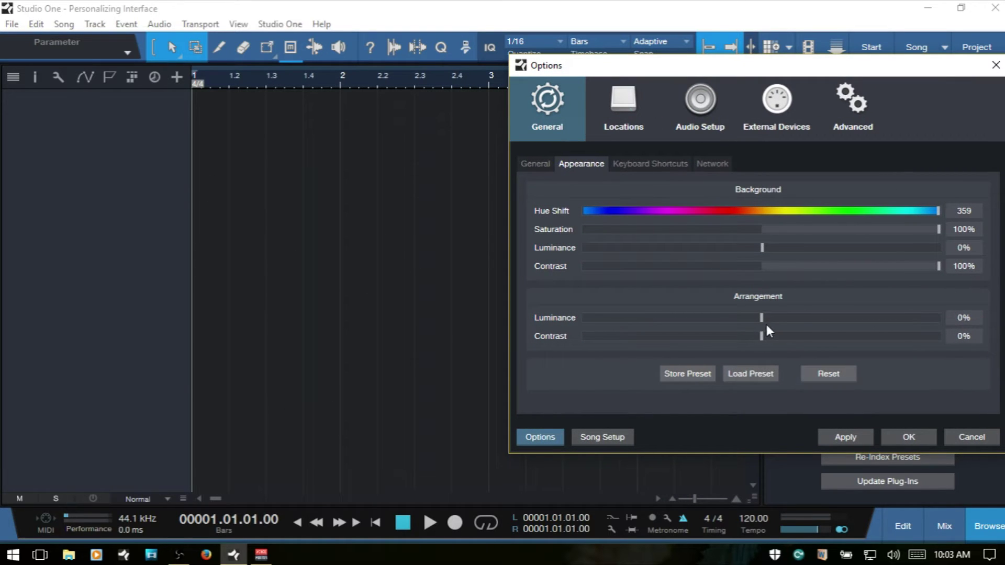
drag(762, 320, 620, 319)
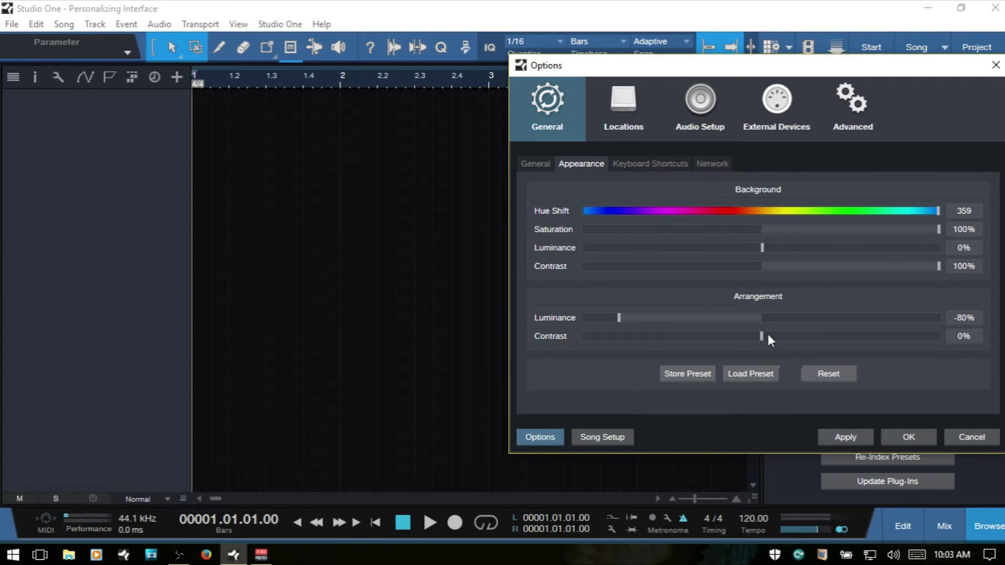
drag(762, 337, 934, 335)
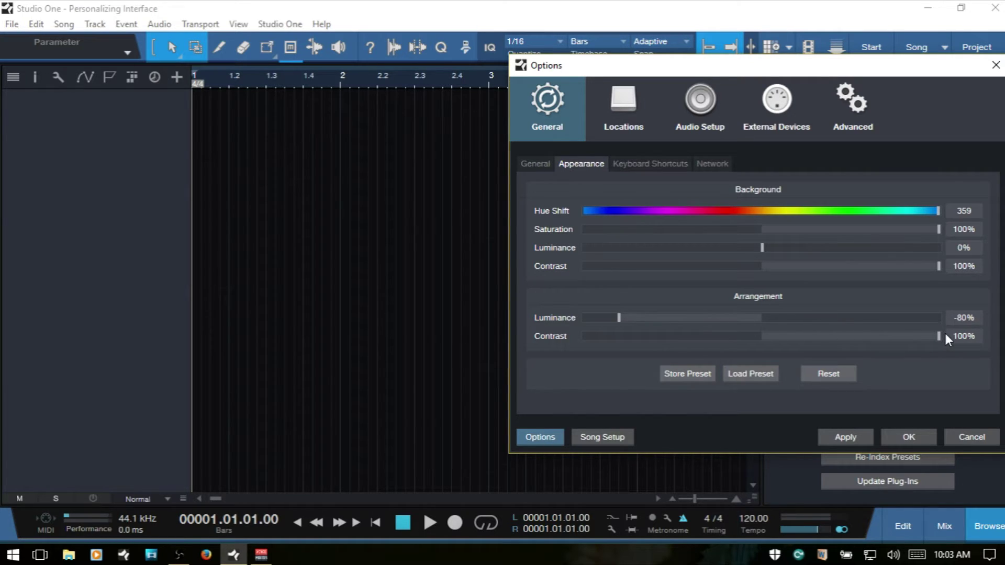
mouse_move(939, 334)
mouse_down()
mouse_move(751, 323)
mouse_move(585, 338)
mouse_move(945, 341)
mouse_up()
Cancel storing a preset and preview Colors appearance presets such as Dark Star and Lavender.
click(688, 373)
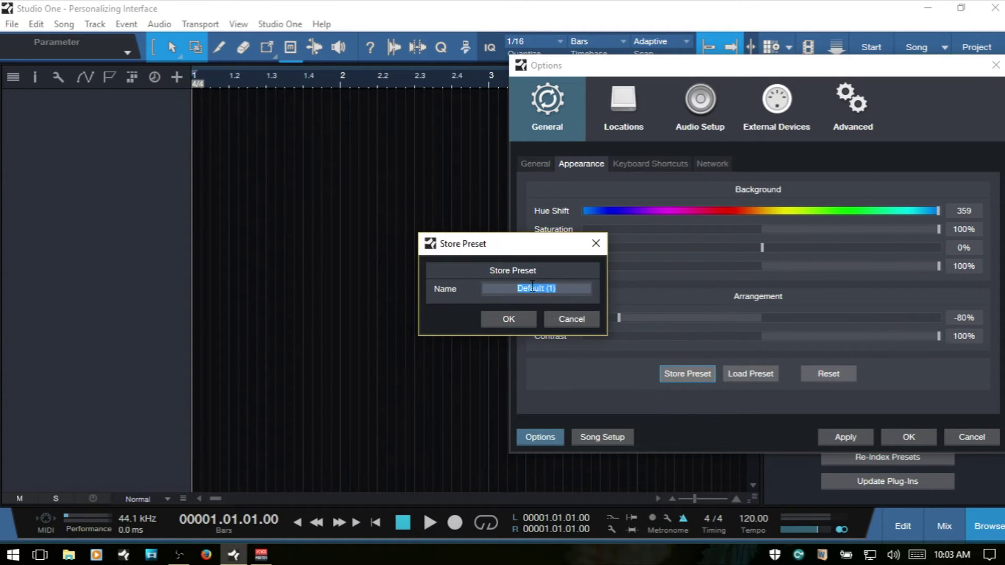
click(573, 319)
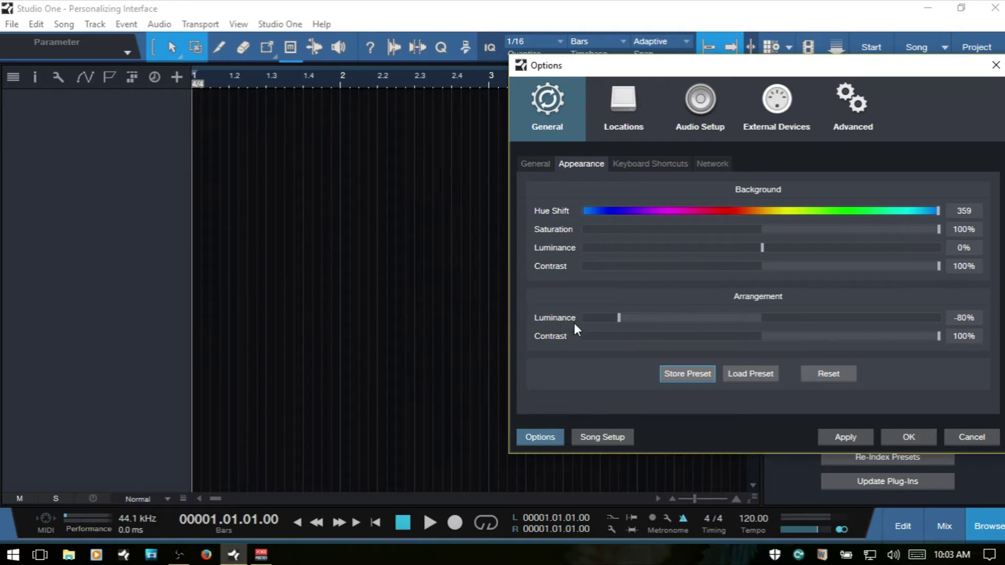
click(749, 372)
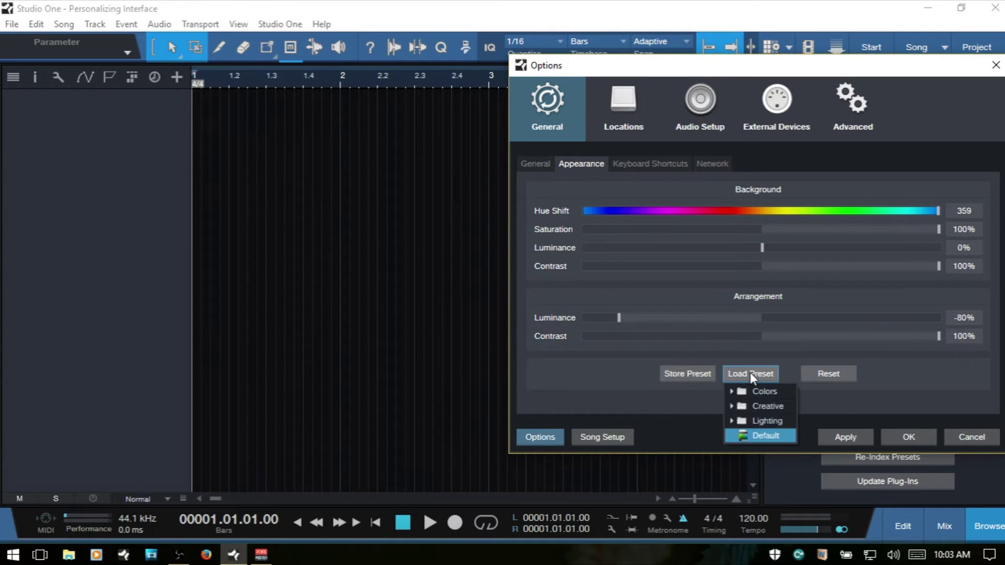
click(729, 391)
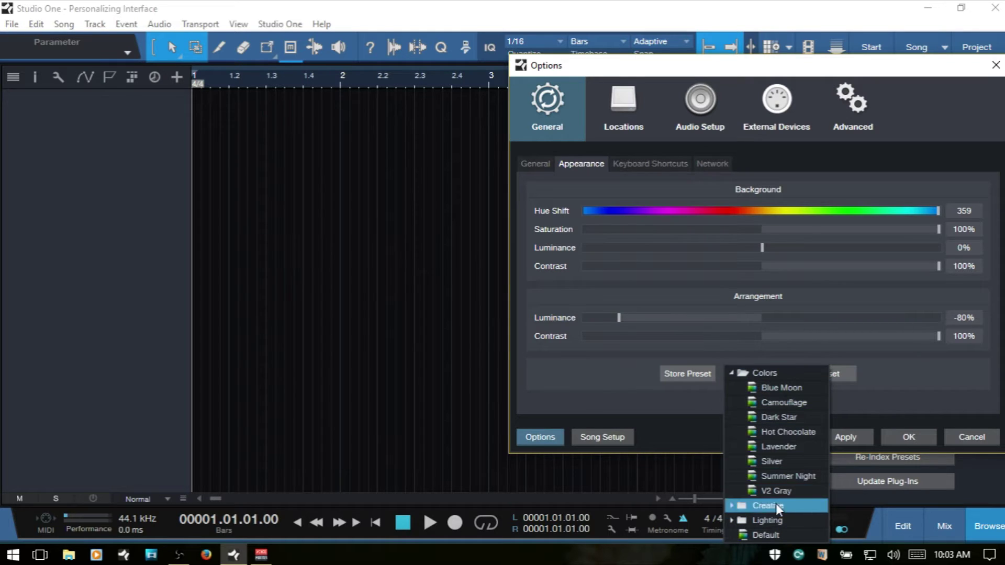
click(773, 389)
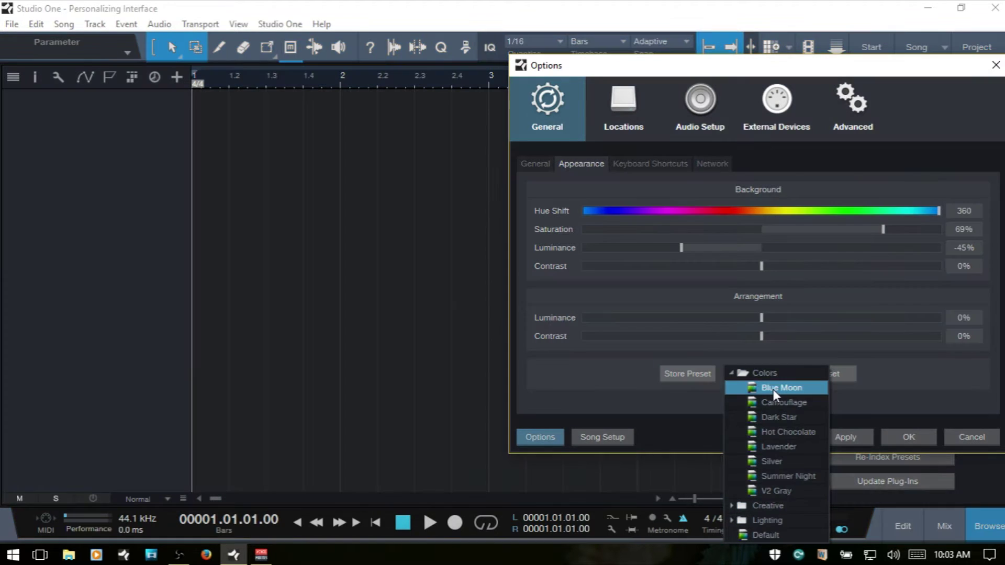
click(784, 416)
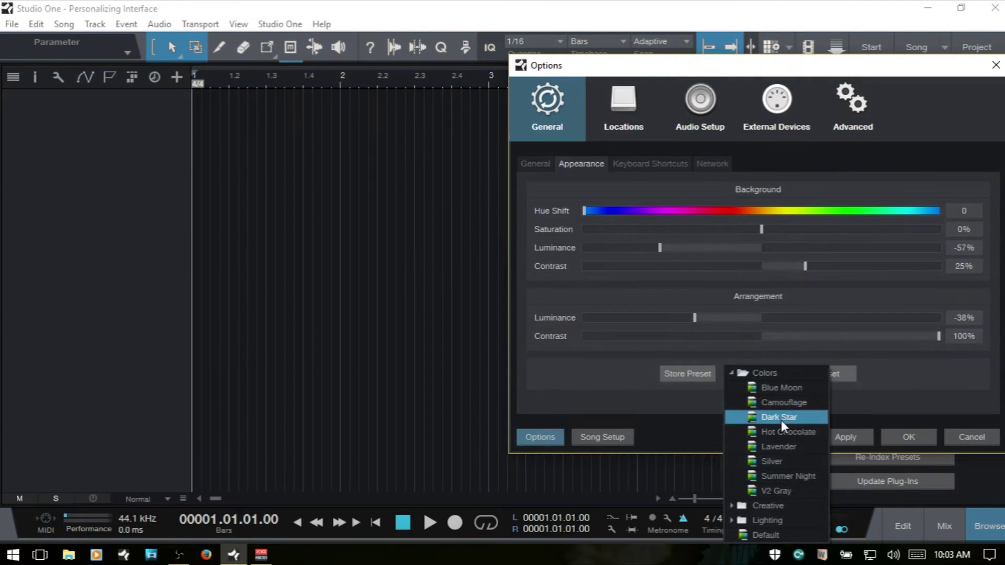
click(786, 448)
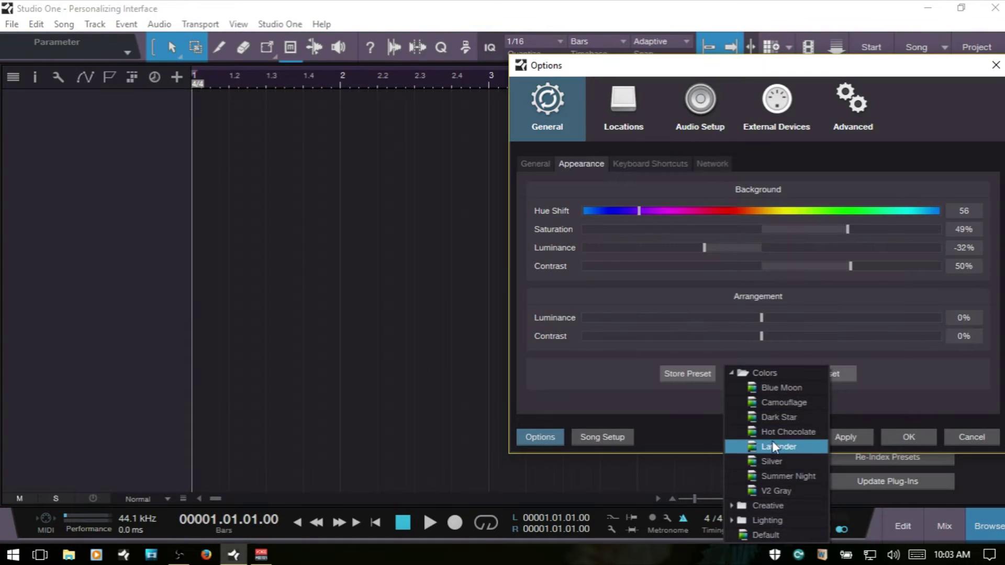
click(775, 481)
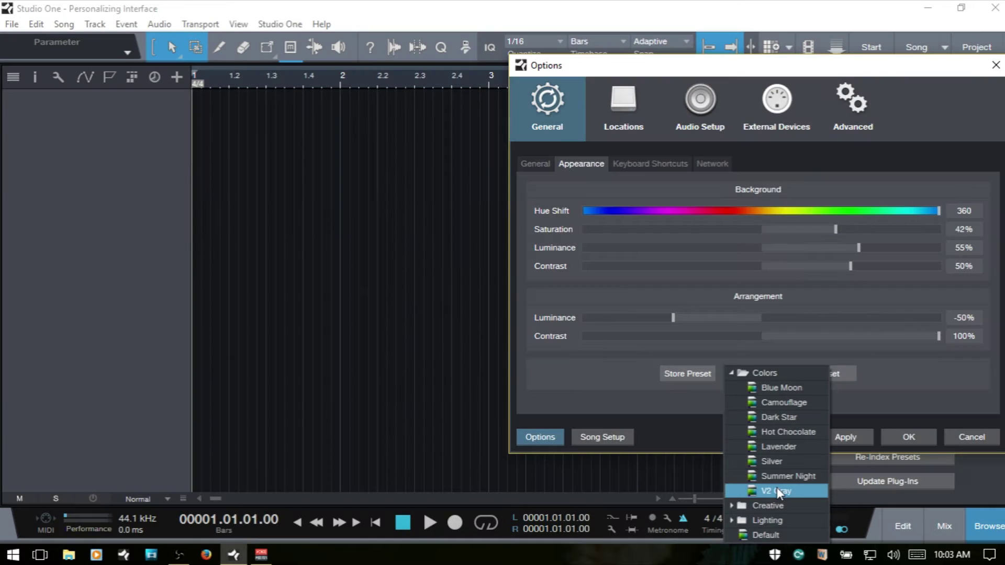
Try the Lilac, Backlight and High Noon presets, then reset all appearance sliders to 0.
click(733, 373)
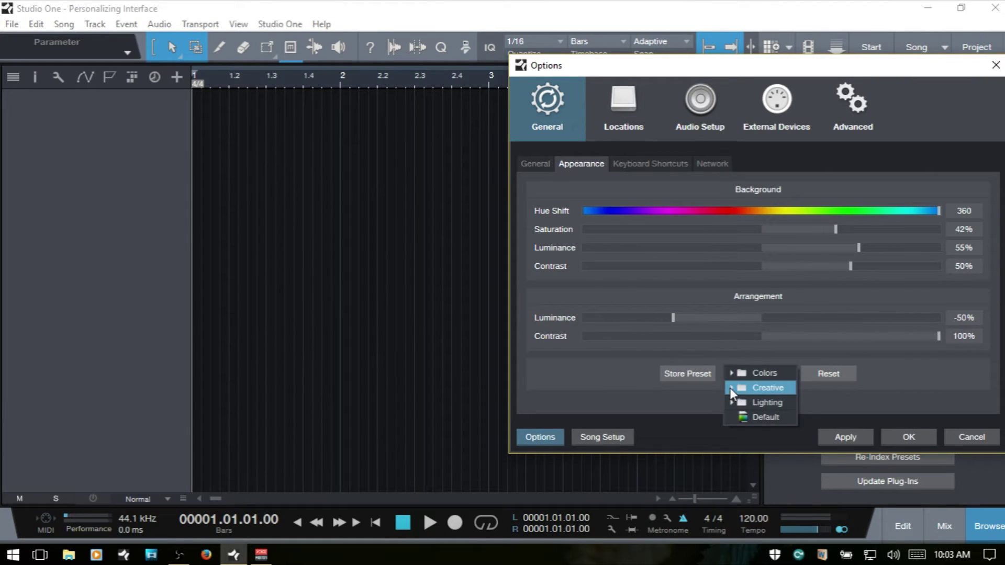
click(729, 388)
click(773, 406)
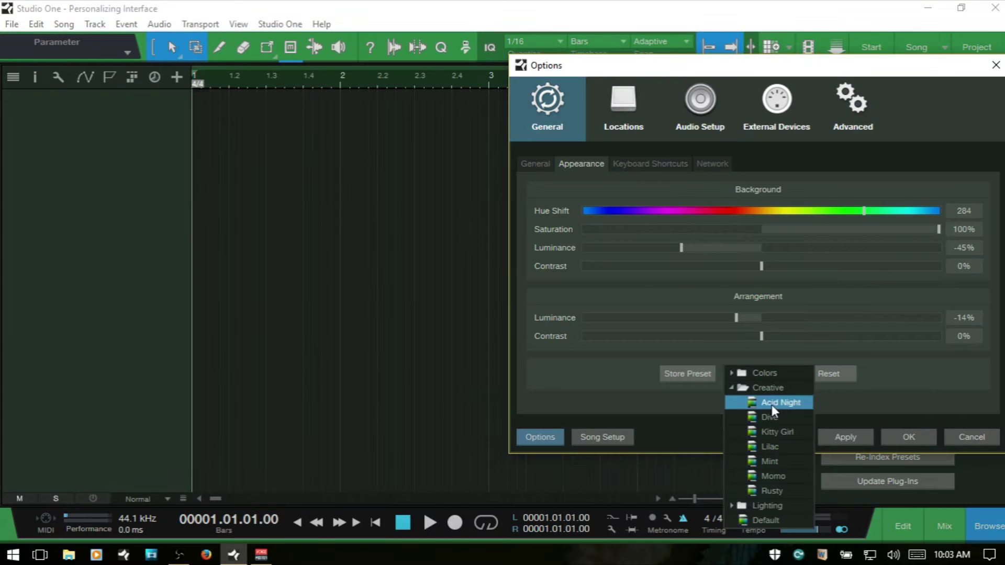
click(774, 446)
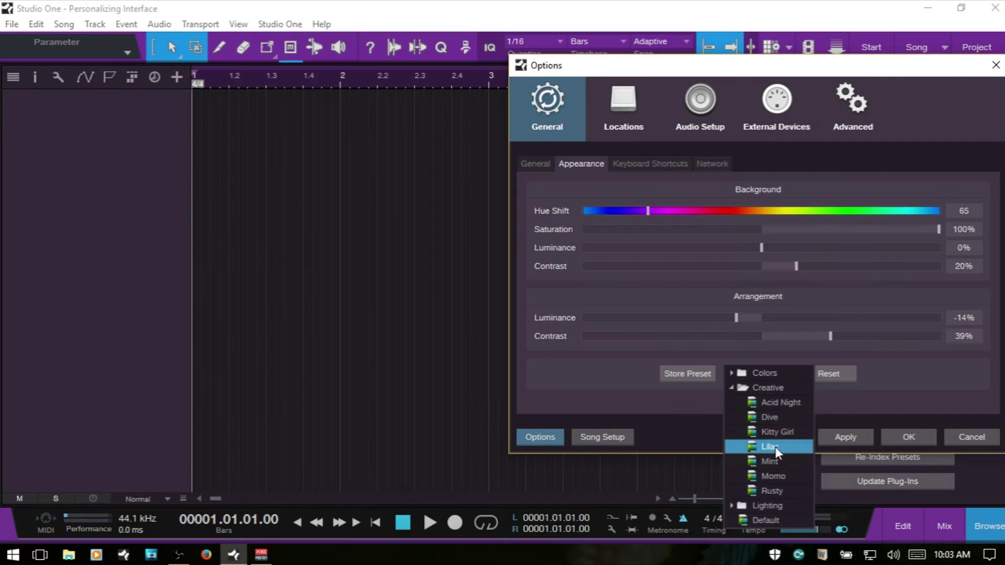
click(726, 389)
click(730, 402)
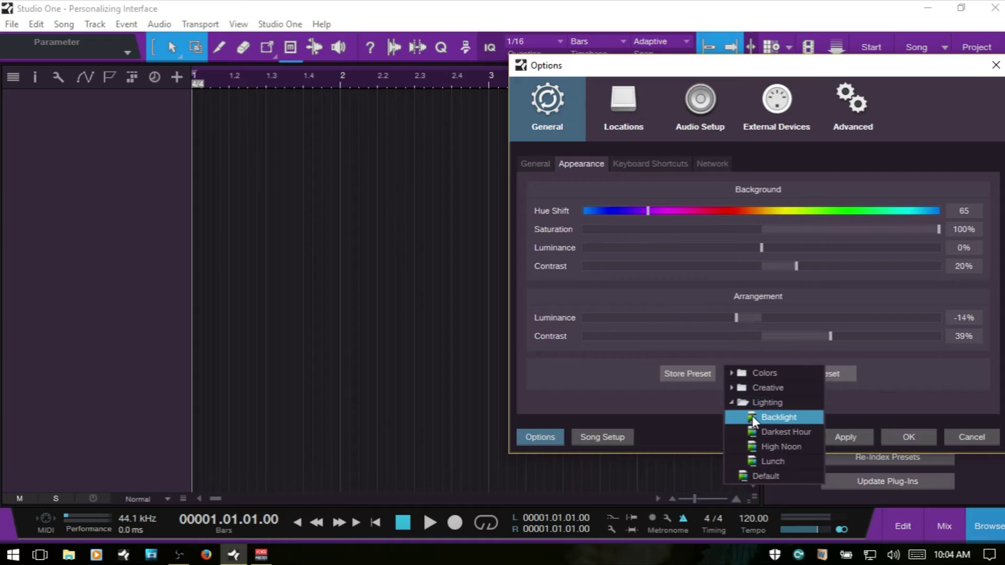
click(771, 418)
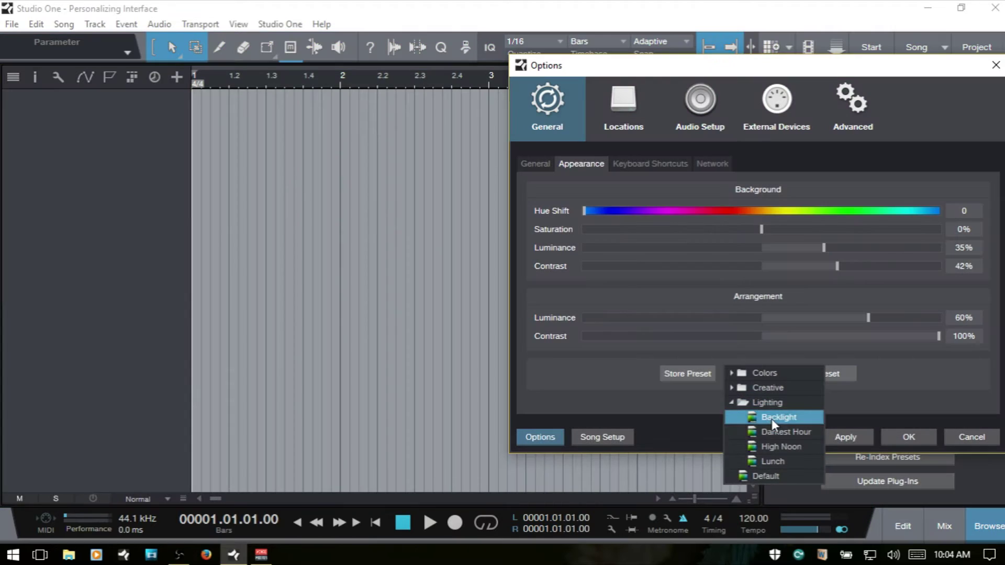
click(780, 446)
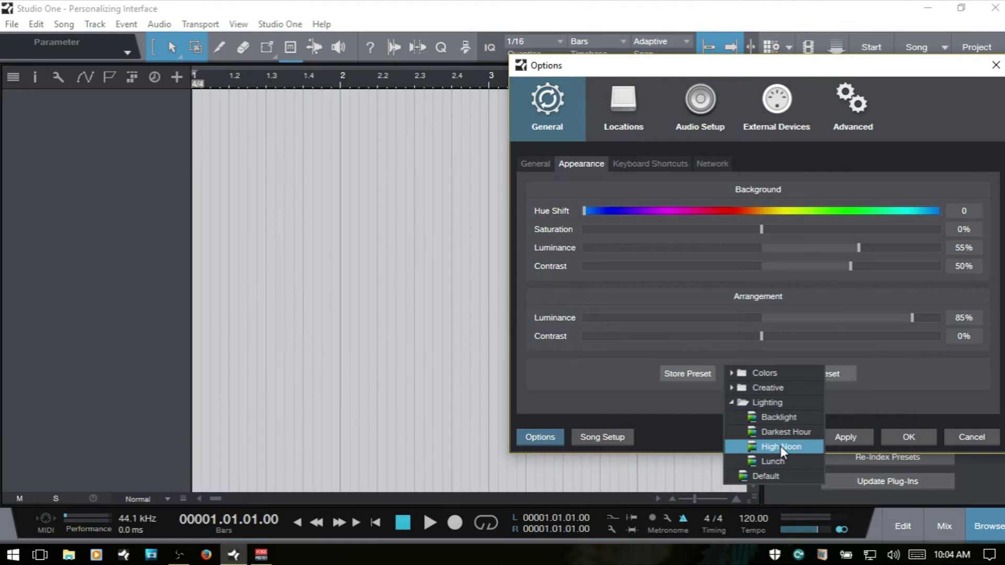
click(606, 377)
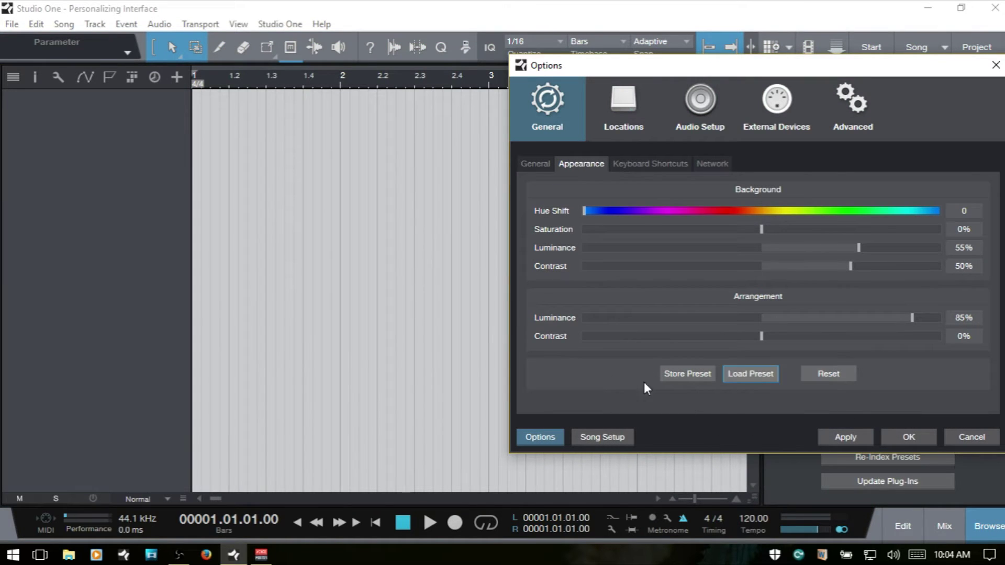
click(829, 374)
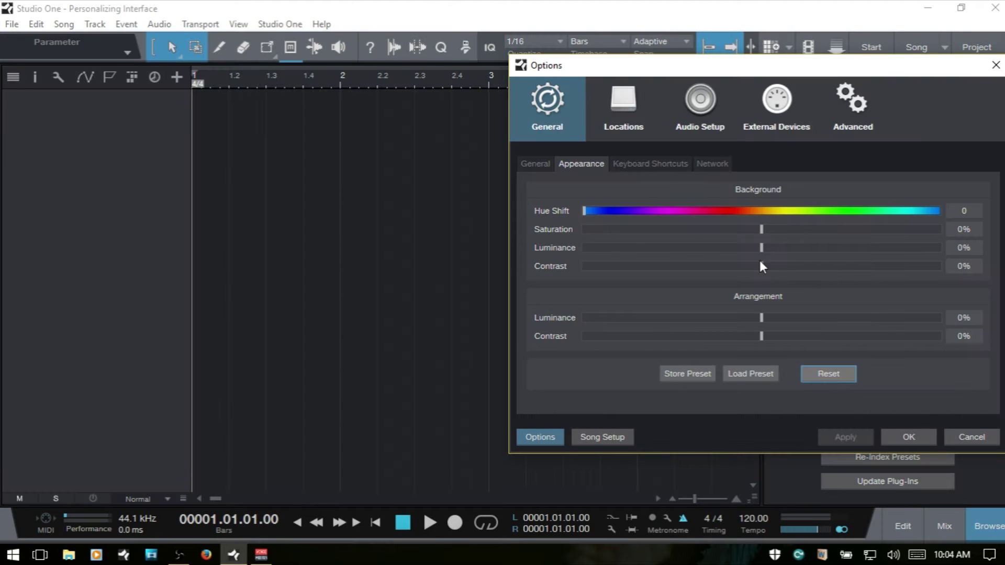
Close Options without applying, then add four audio tracks and delete them all.
drag(792, 69, 530, 76)
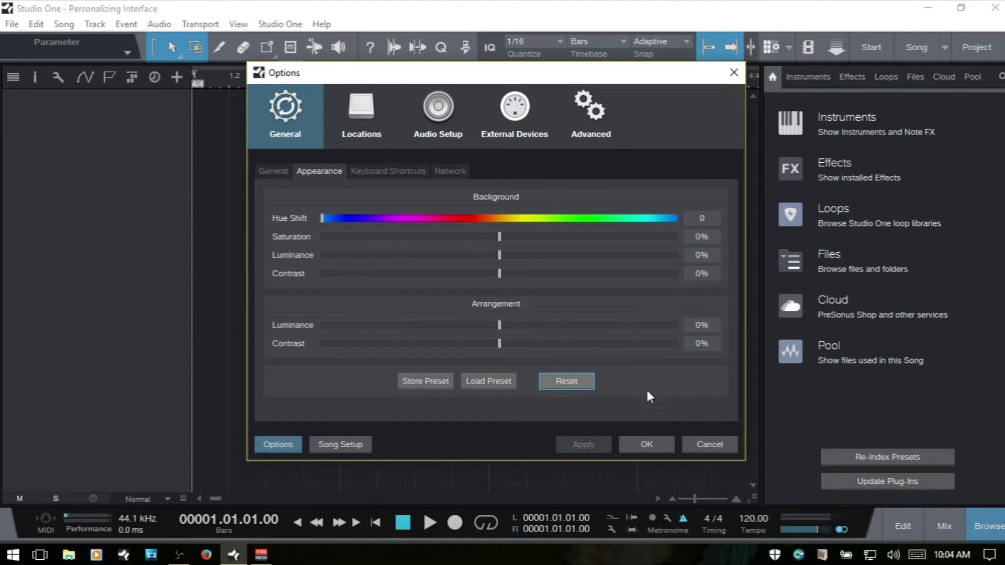
click(705, 445)
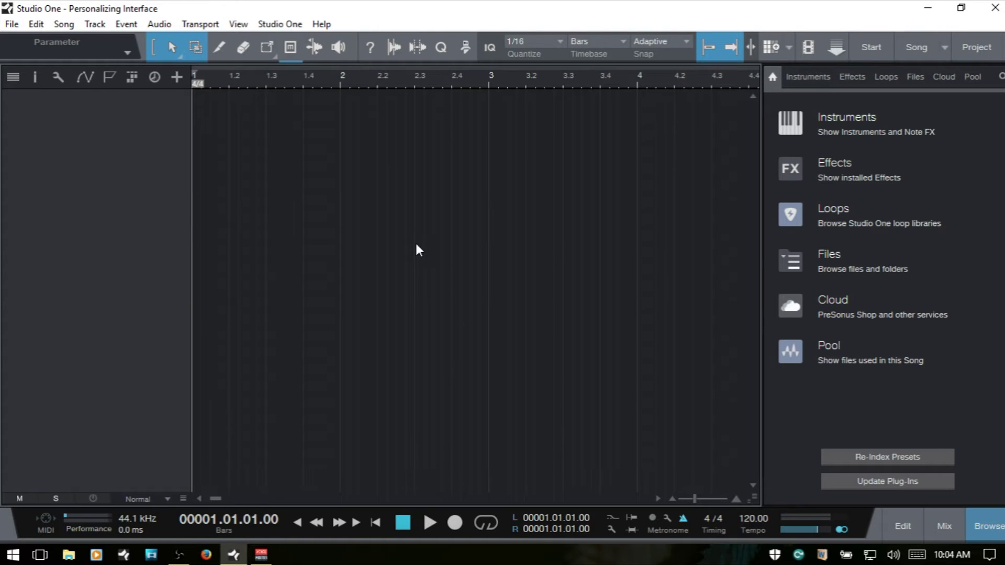
key(t)
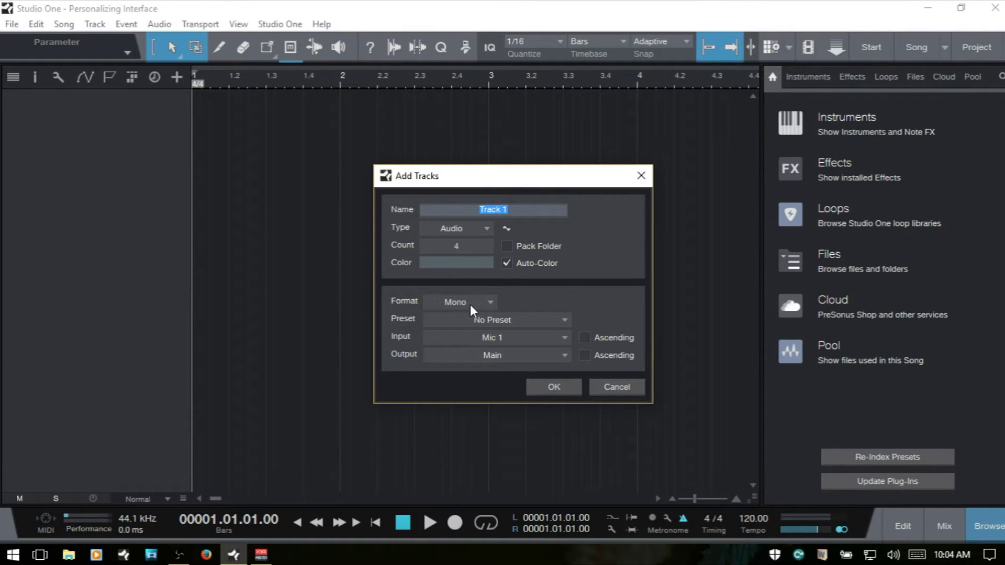
click(553, 388)
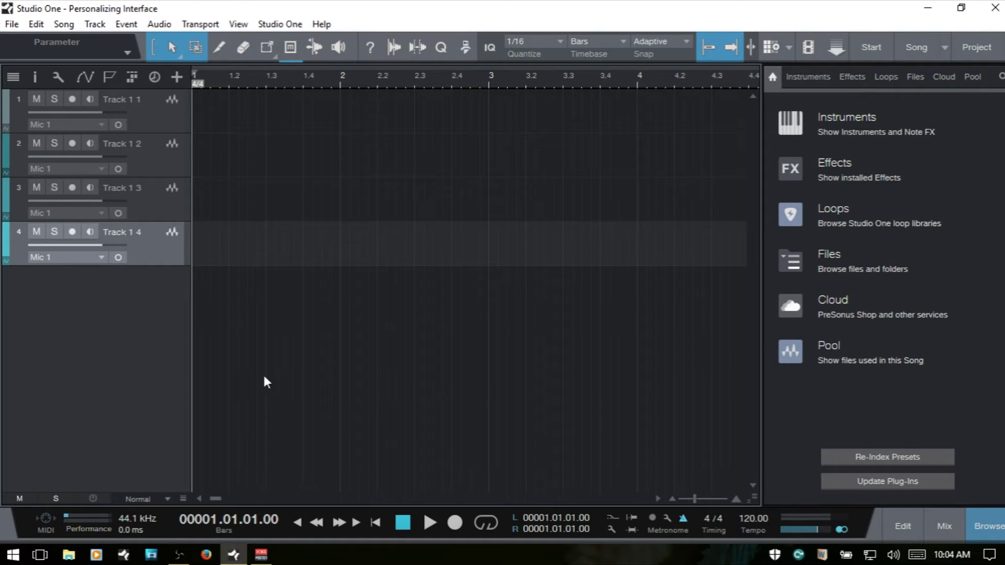
shift+click(154, 122)
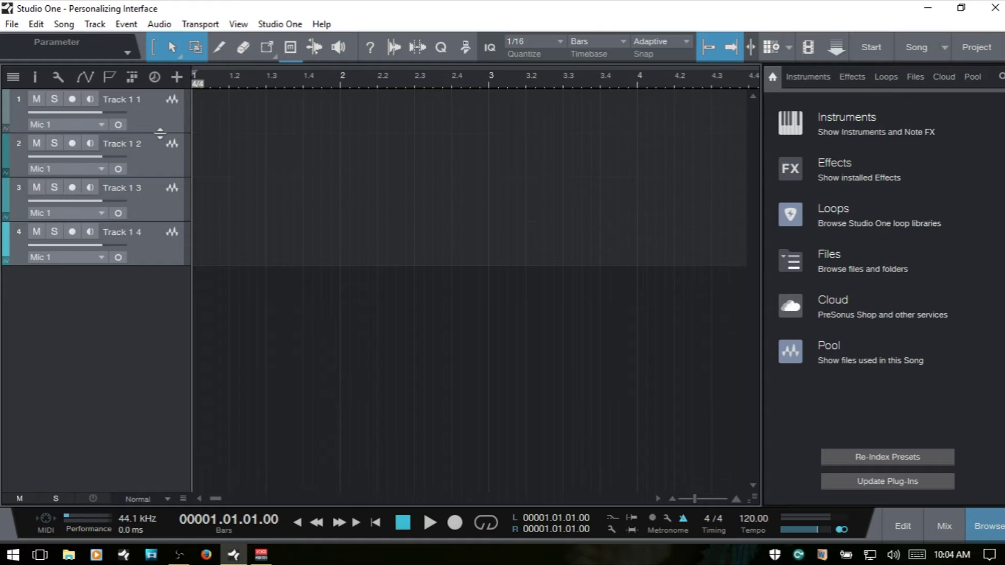
key(Delete)
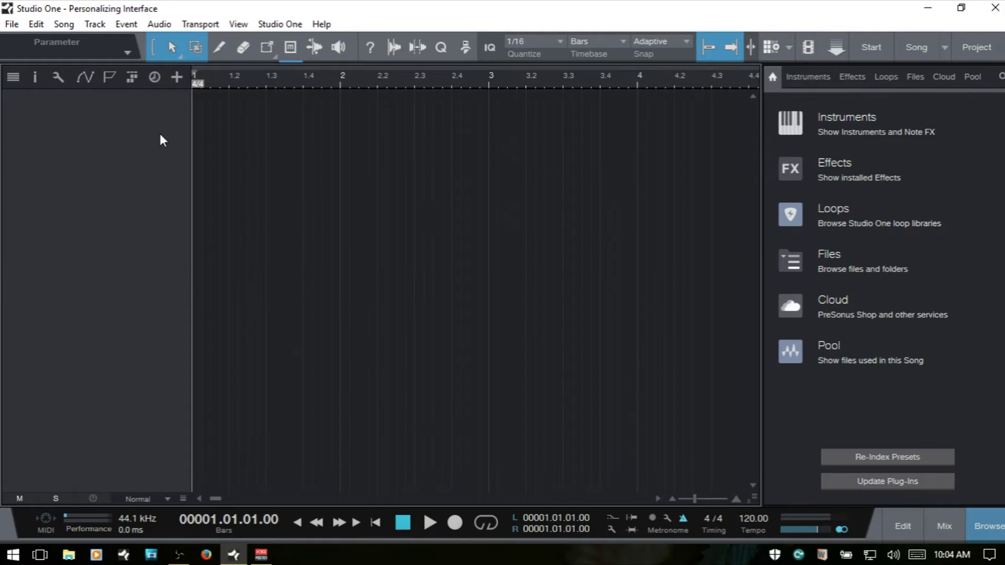
Add four auto-coloured mono audio tracks, Track 1 1 to Track 1 4, with Auto-Color left on.
double_click(161, 135)
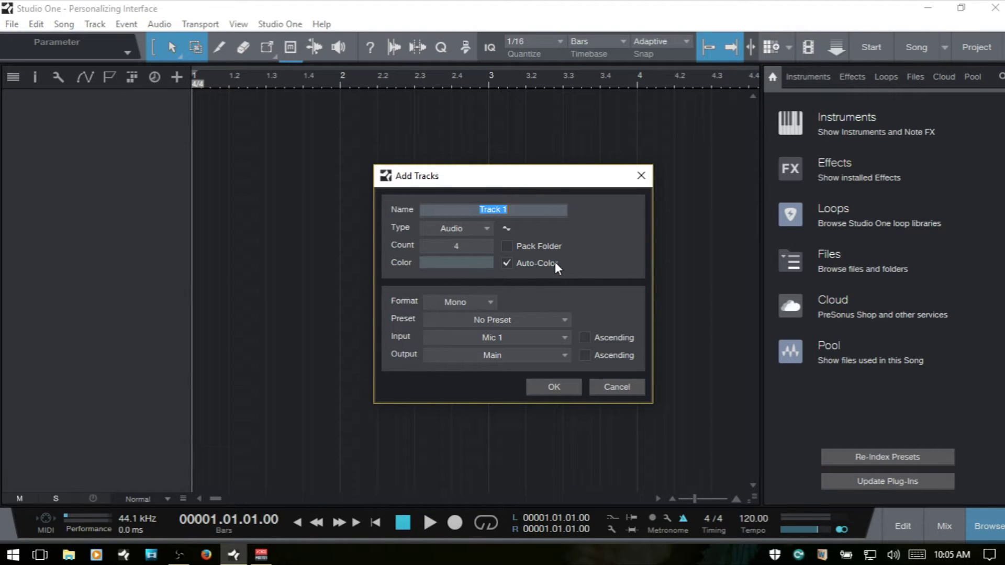
click(505, 263)
click(438, 265)
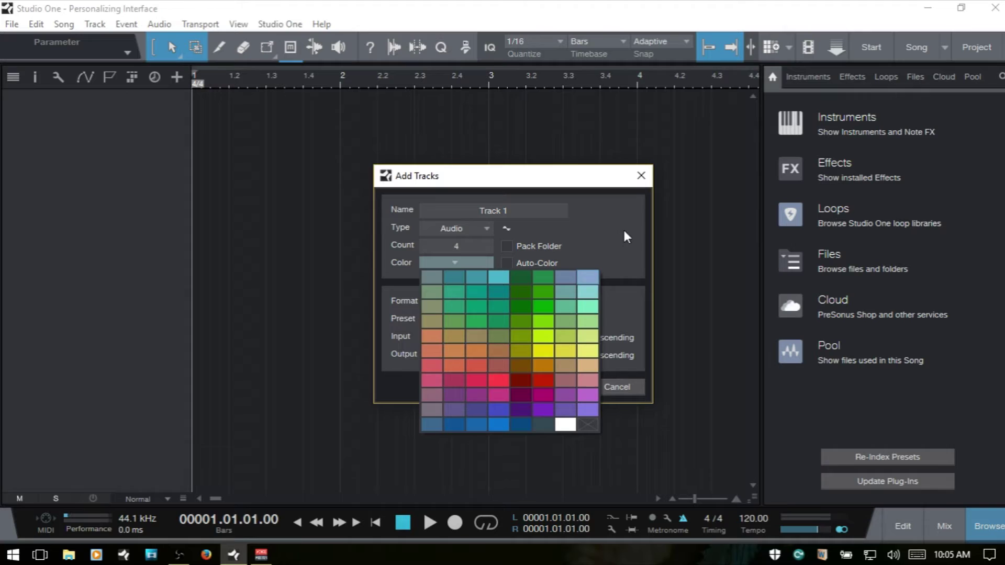
click(592, 245)
click(507, 263)
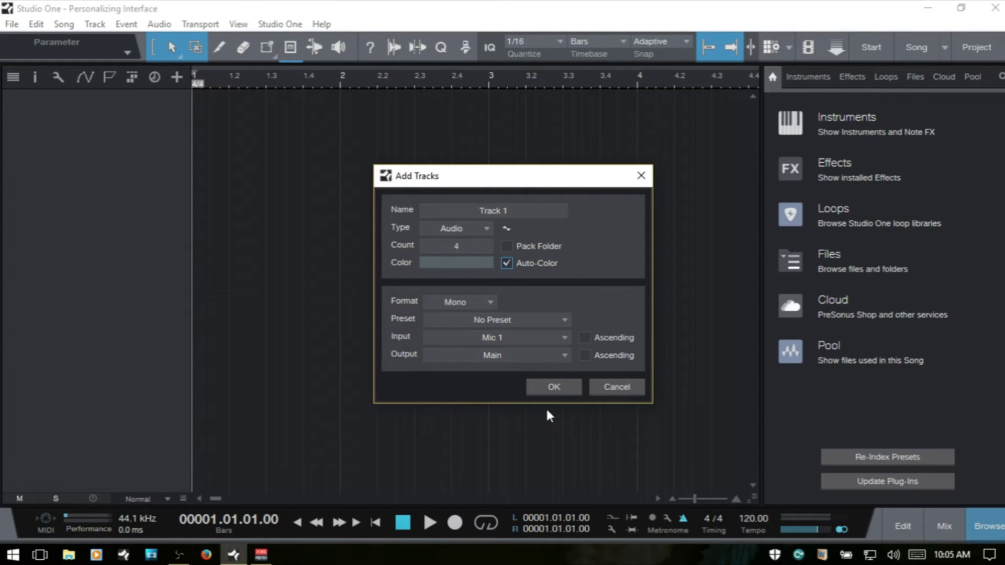
click(549, 388)
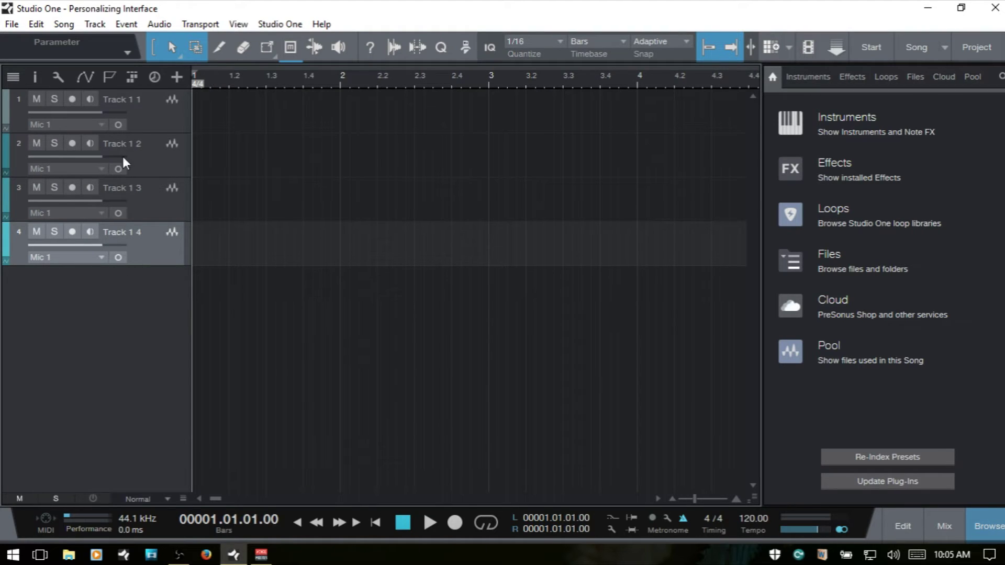
Switch the tracks to Medium, then Large height using the track height selector.
click(166, 498)
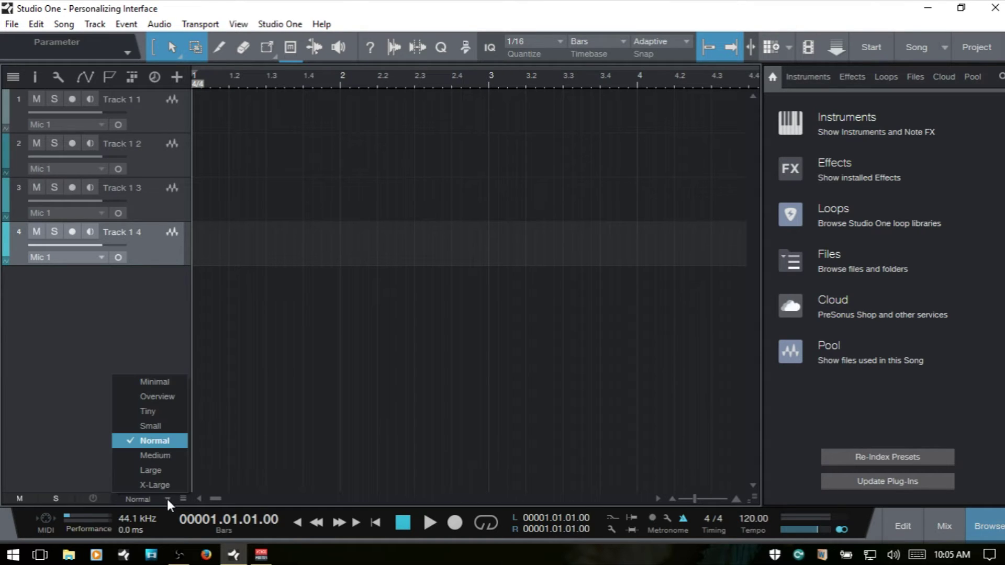
click(171, 455)
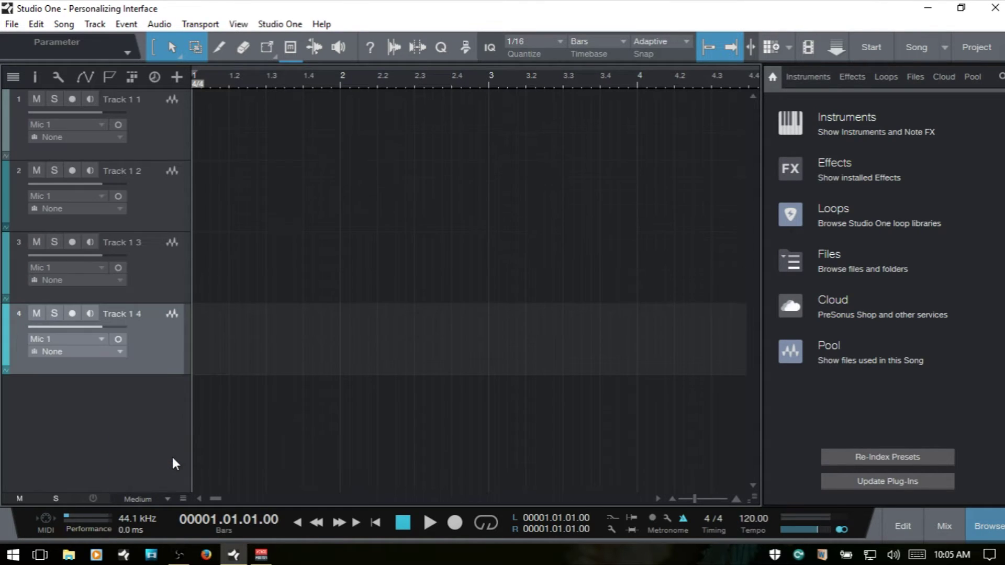
click(165, 496)
click(148, 471)
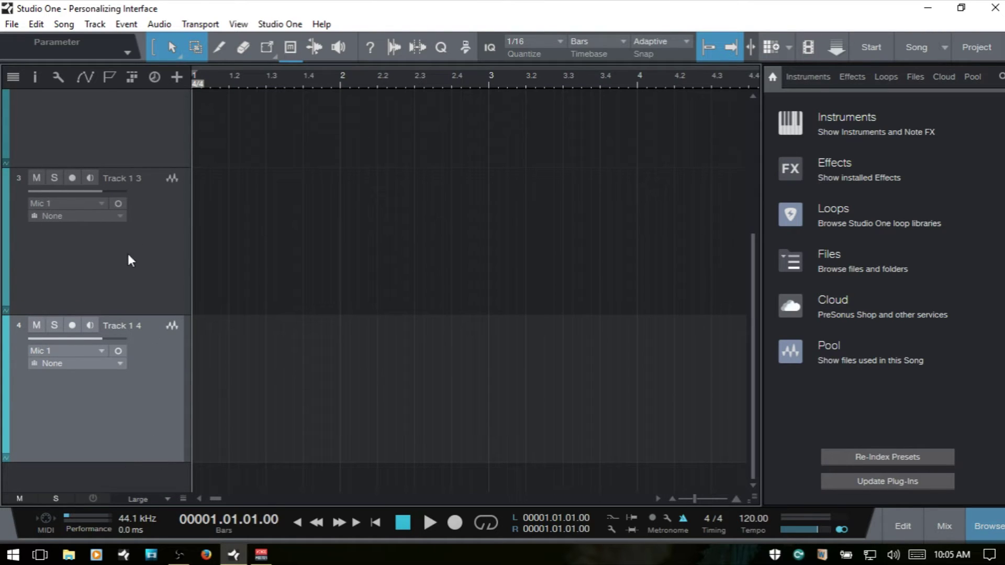
scroll(444, 255, up, 5)
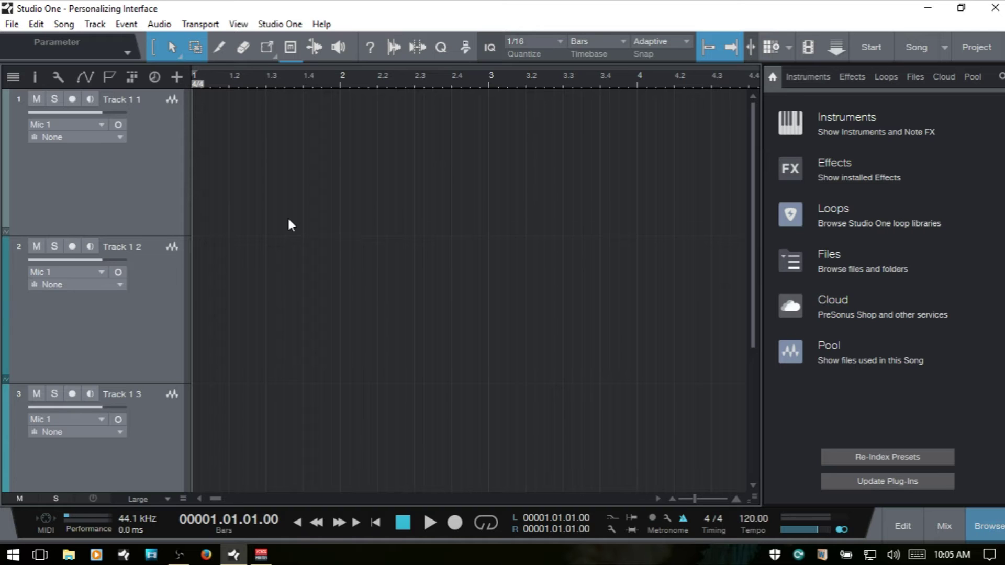
Step track heights with Shift+W and Shift+E back to Normal, then drag-resize the tracks.
key(shift+w)
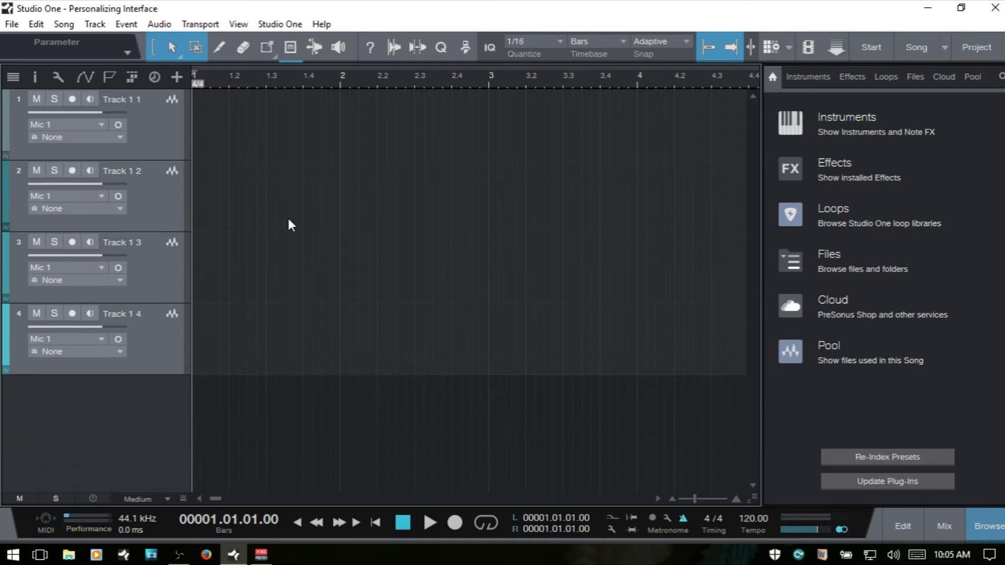
key(shift+w)
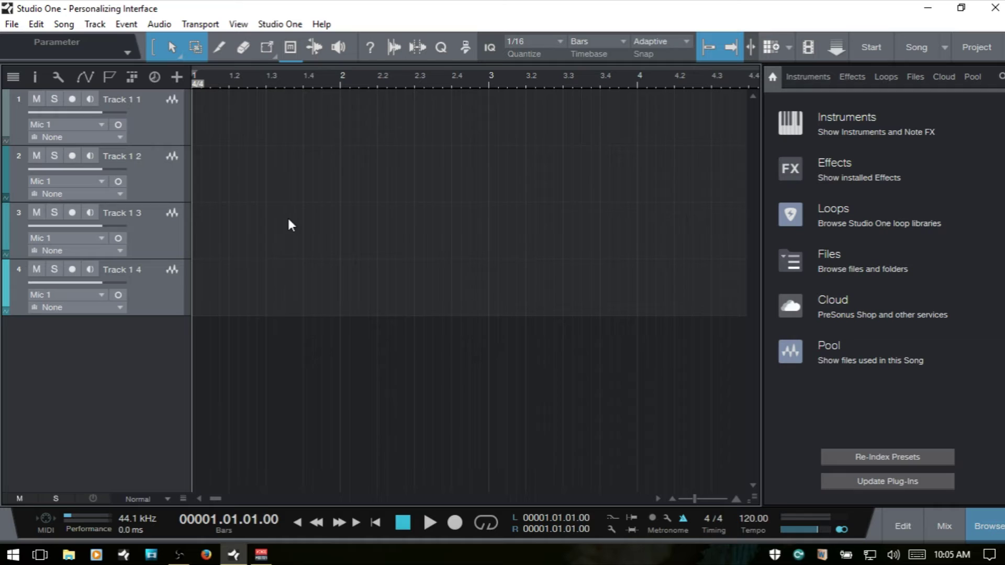
key(shift+e)
key(shift+e)
key(shift+e)
key(shift+e)
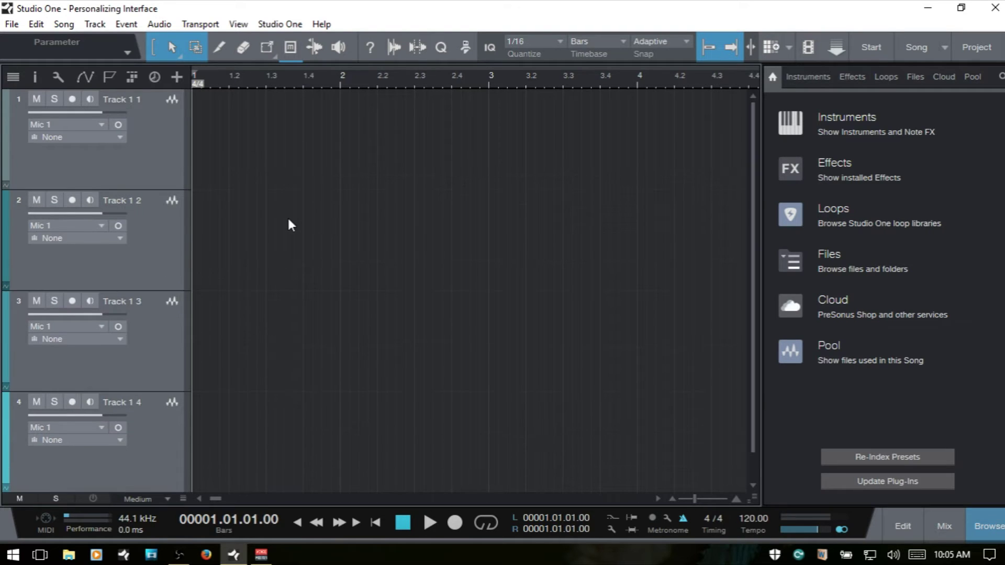
key(shift+w)
key(shift+w)
key(shift+w)
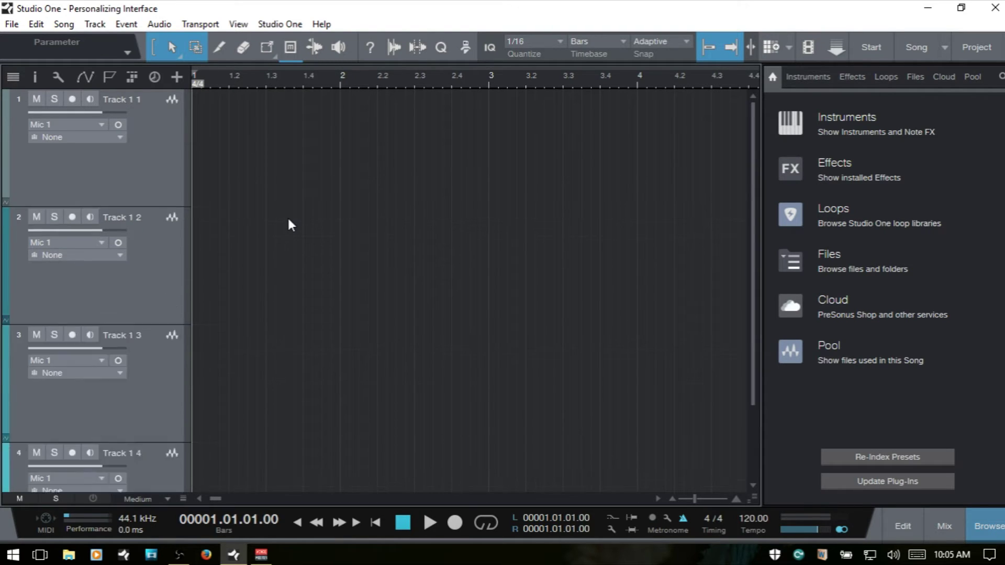
key(shift+w)
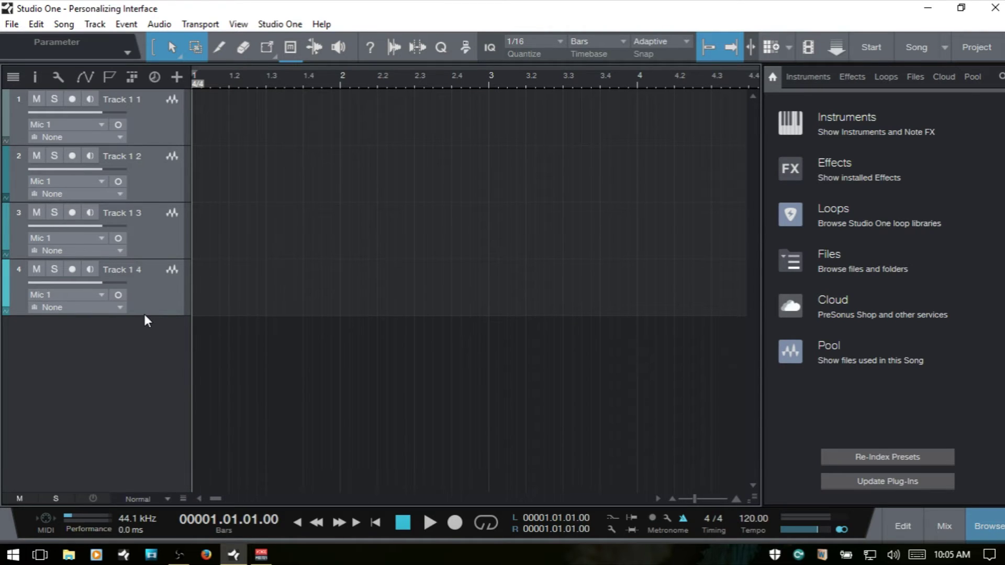
mouse_move(145, 315)
mouse_down()
mouse_move(146, 353)
mouse_move(151, 295)
mouse_move(153, 356)
mouse_move(152, 314)
mouse_move(155, 337)
mouse_move(154, 328)
mouse_up()
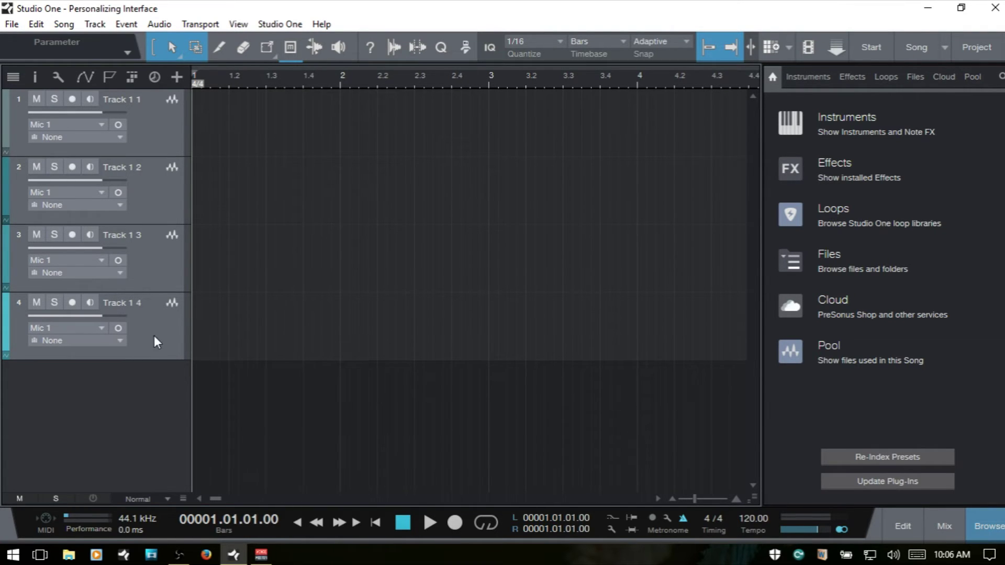
Select Track 1 4, zoom the timeline in and out, then zoom back to bars 1–7.
click(313, 293)
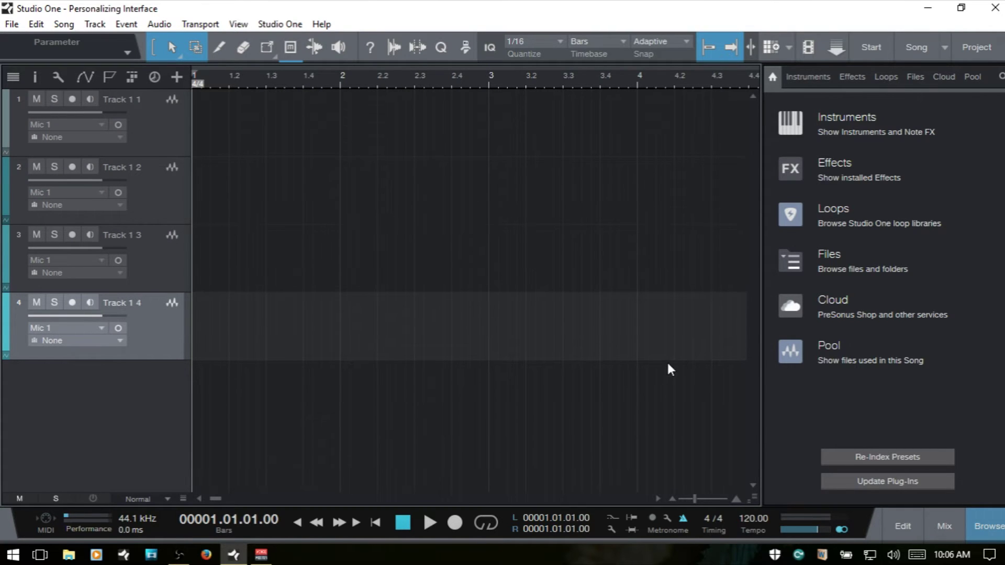
mouse_move(693, 498)
mouse_down()
mouse_move(702, 498)
mouse_move(686, 497)
mouse_up()
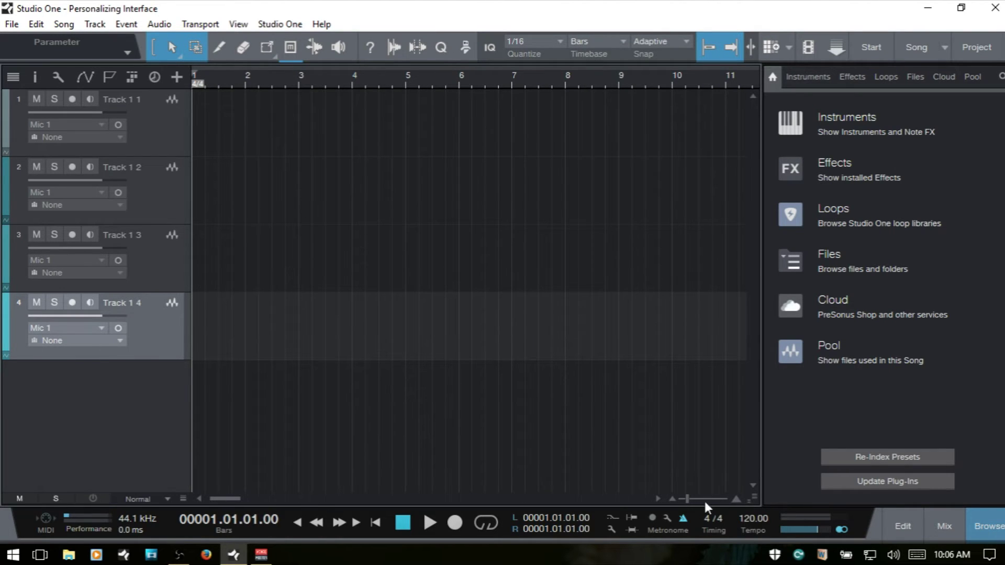
drag(687, 499, 692, 499)
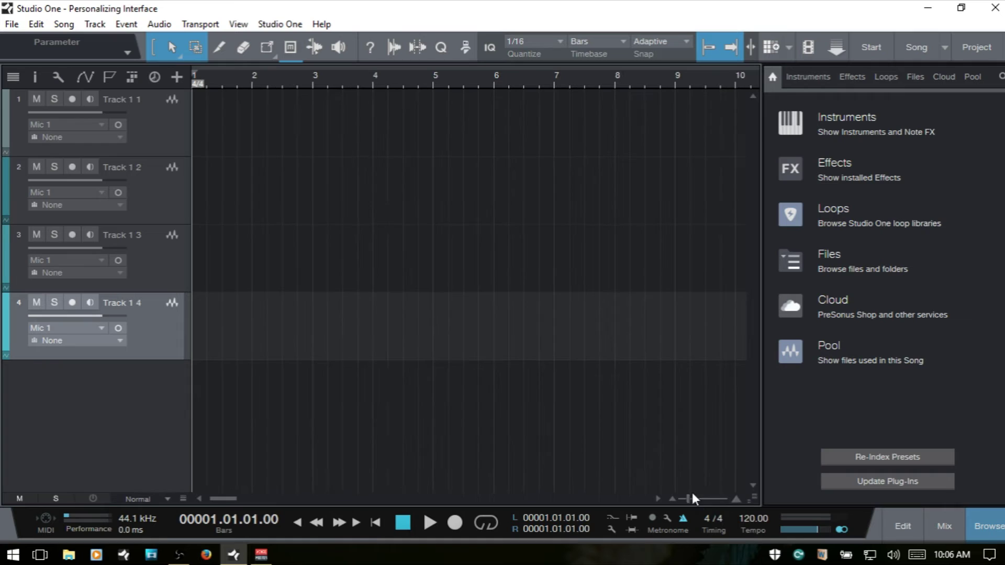
scroll(628, 314, down, 5)
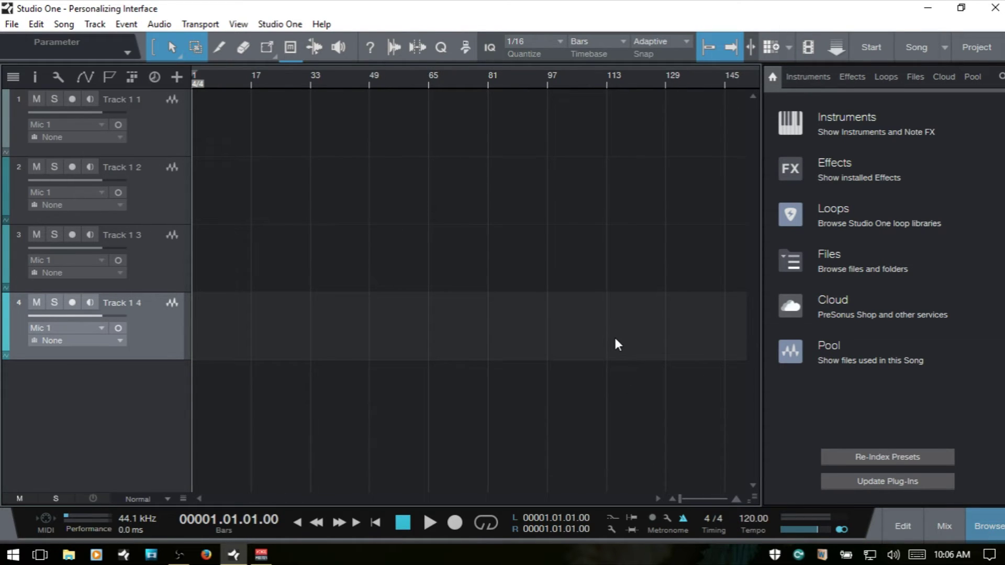
scroll(615, 338, up, 8)
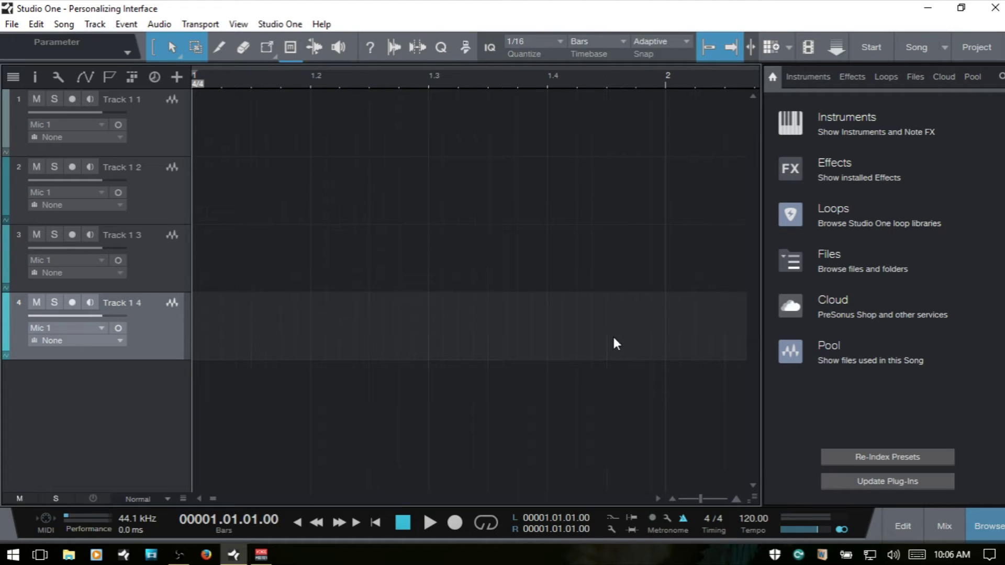
scroll(612, 335, up, 1)
drag(462, 81, 440, 145)
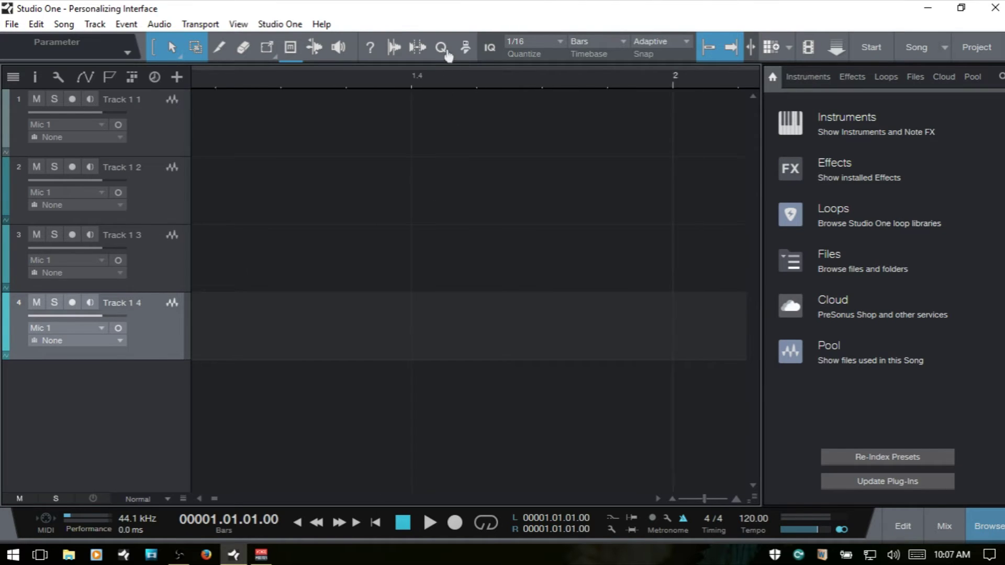
key(shift+f)
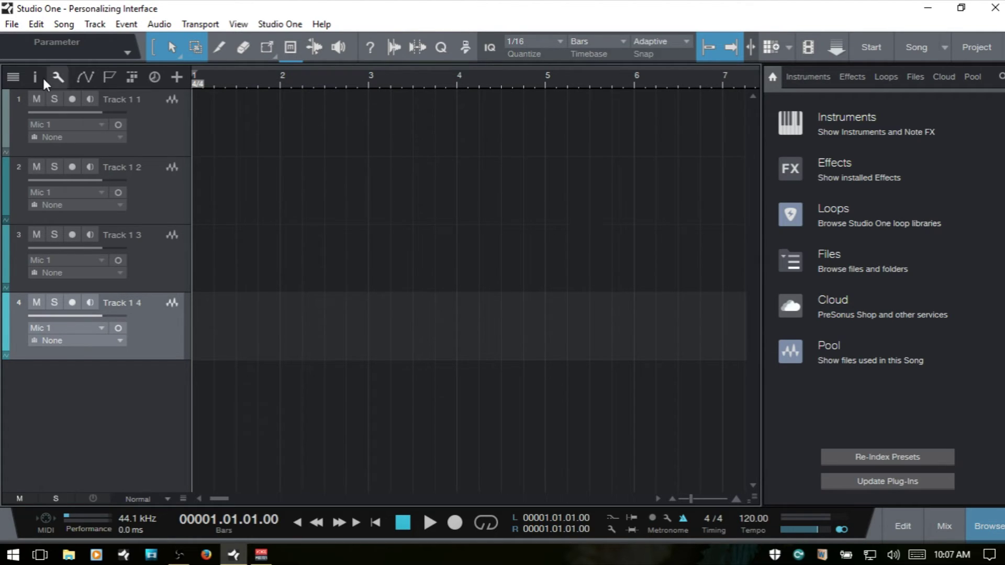
Show the track list and add four Instrument tracks, Track 1 5 to Track 1 8, on MPKmini input.
click(12, 77)
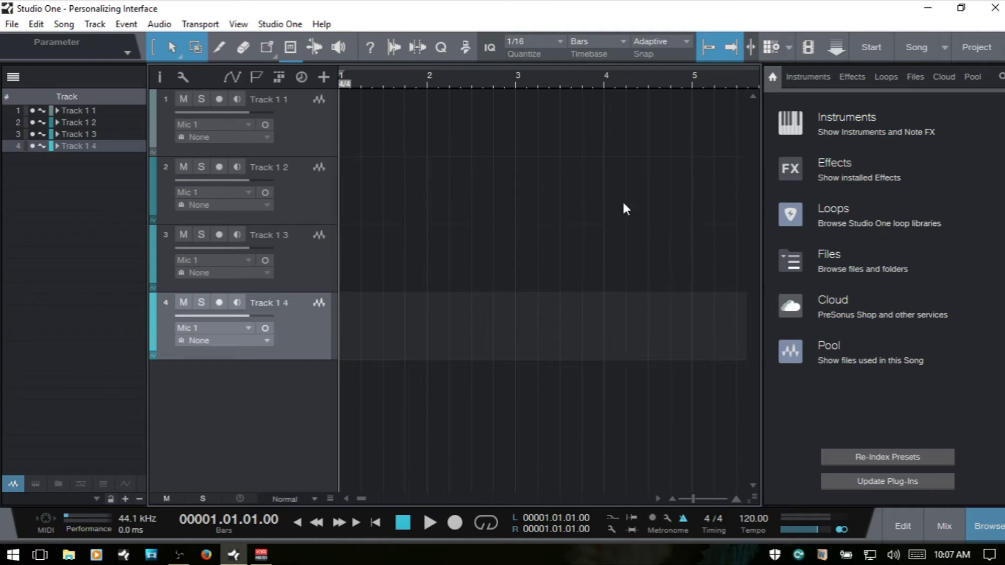
key(t)
click(443, 229)
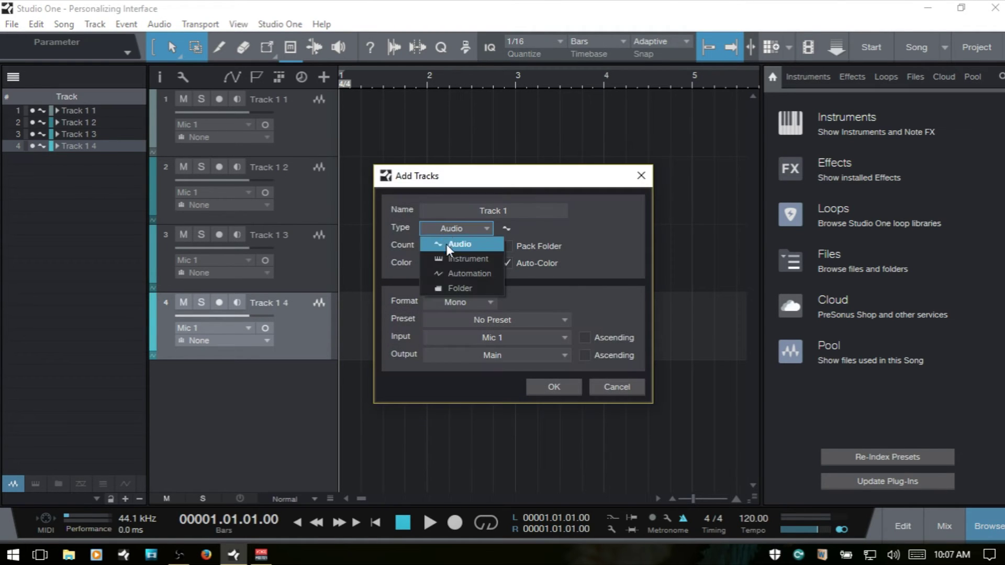
click(464, 259)
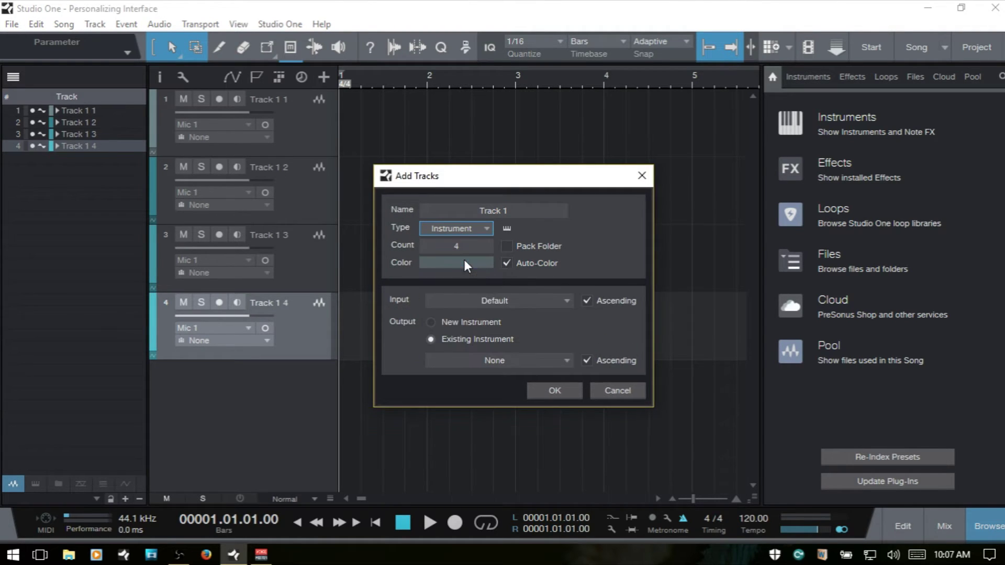
click(555, 392)
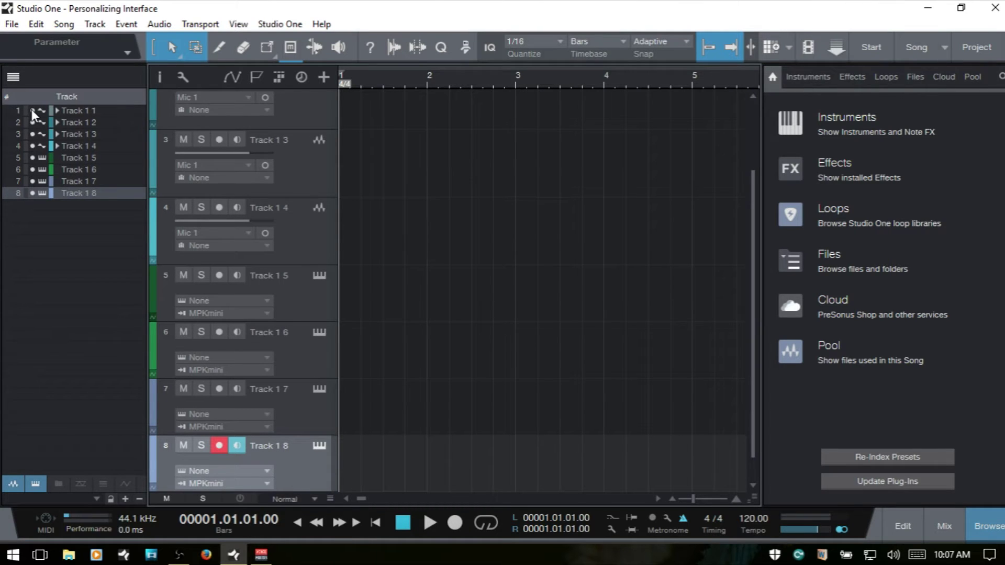
scroll(32, 119, down, 3)
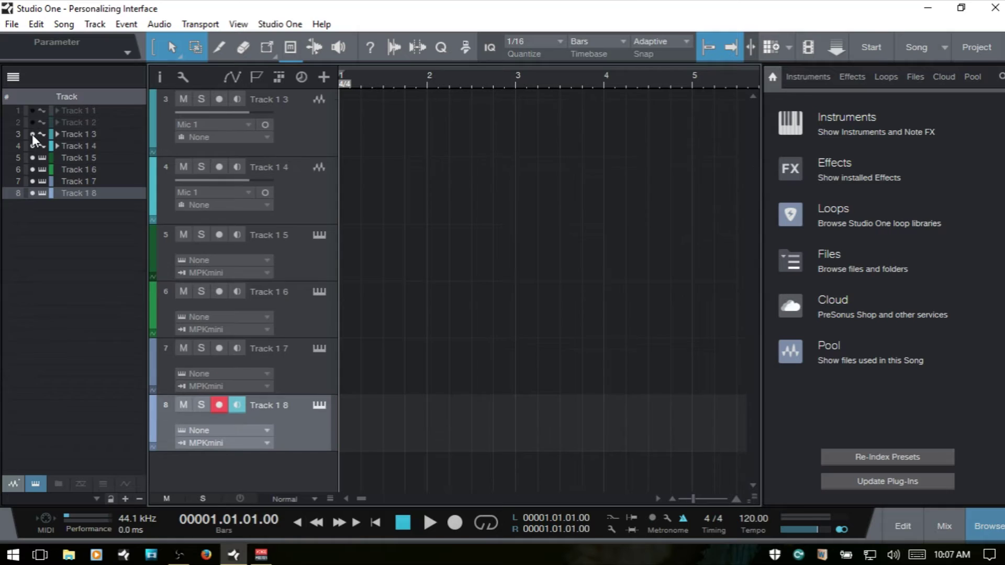
click(32, 134)
click(32, 169)
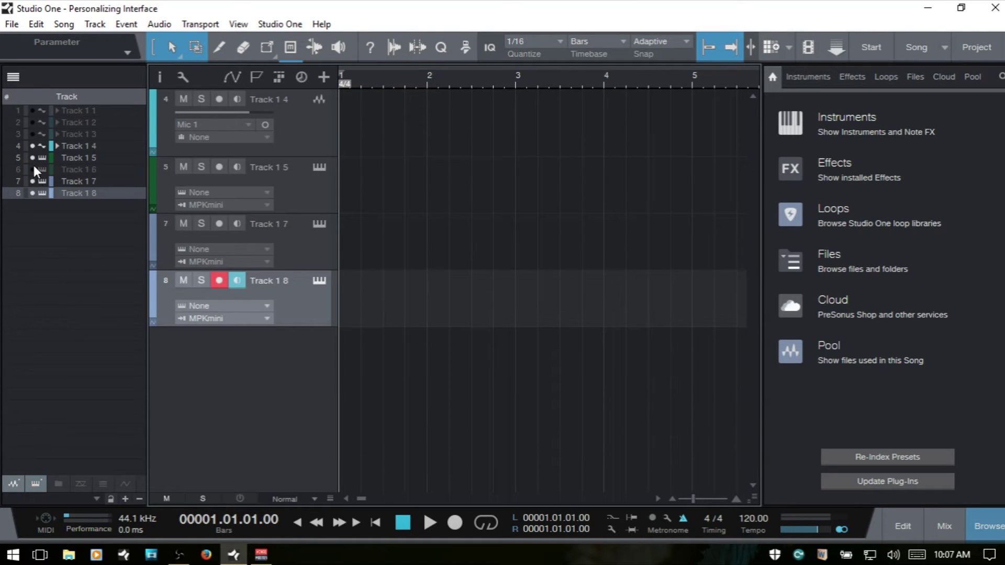
click(32, 181)
click(33, 181)
click(33, 170)
click(33, 134)
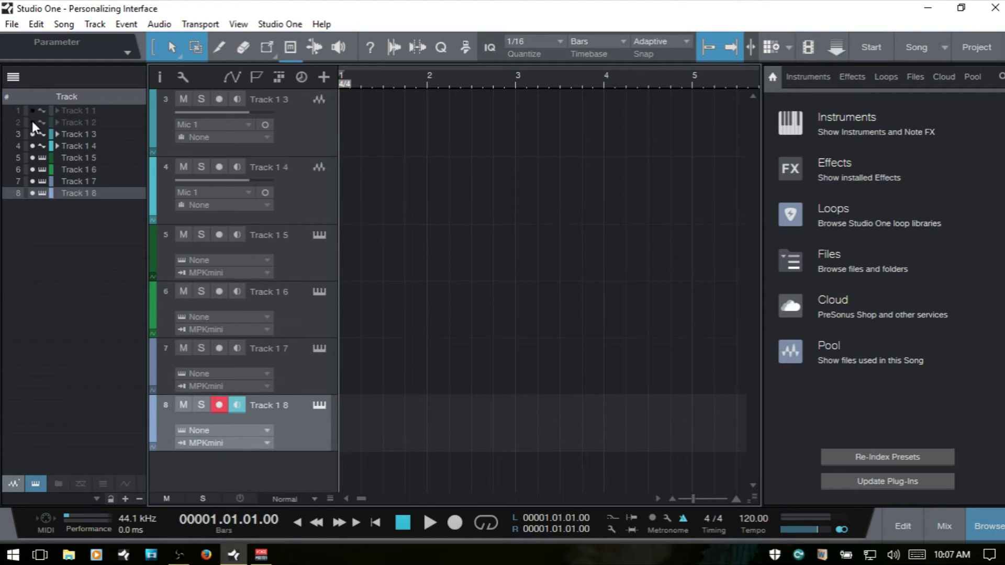
click(33, 109)
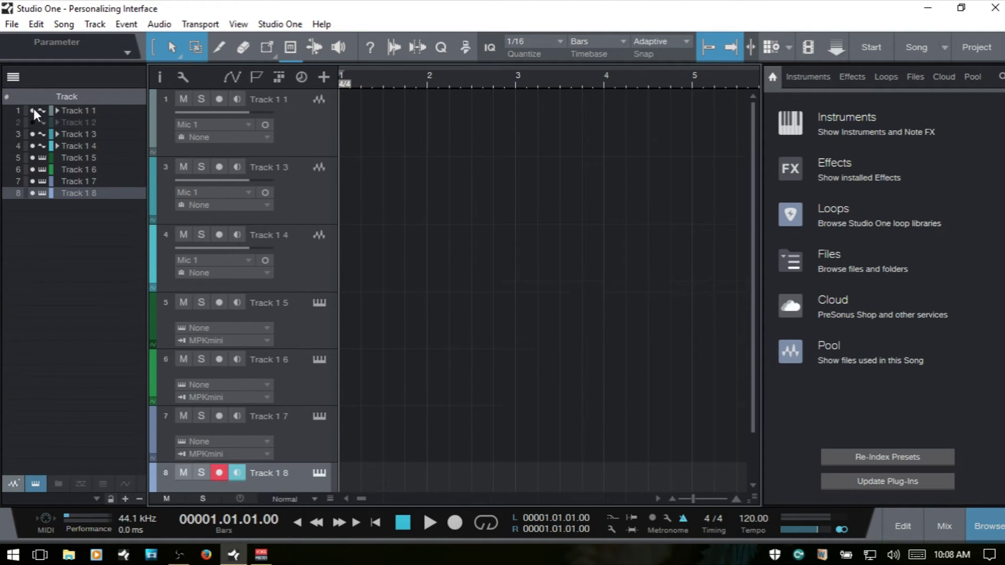
click(33, 122)
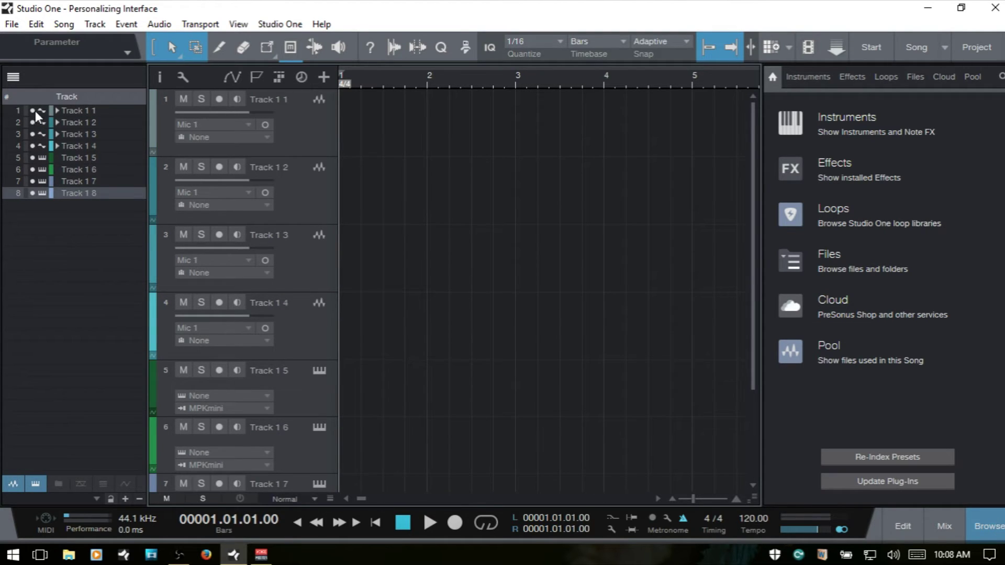
drag(33, 108, 33, 192)
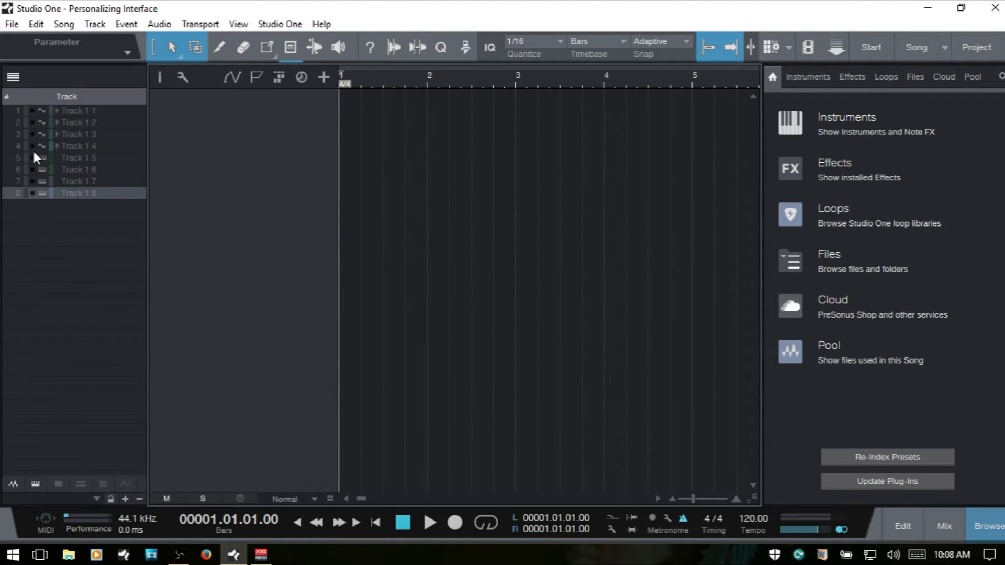
drag(30, 193, 34, 109)
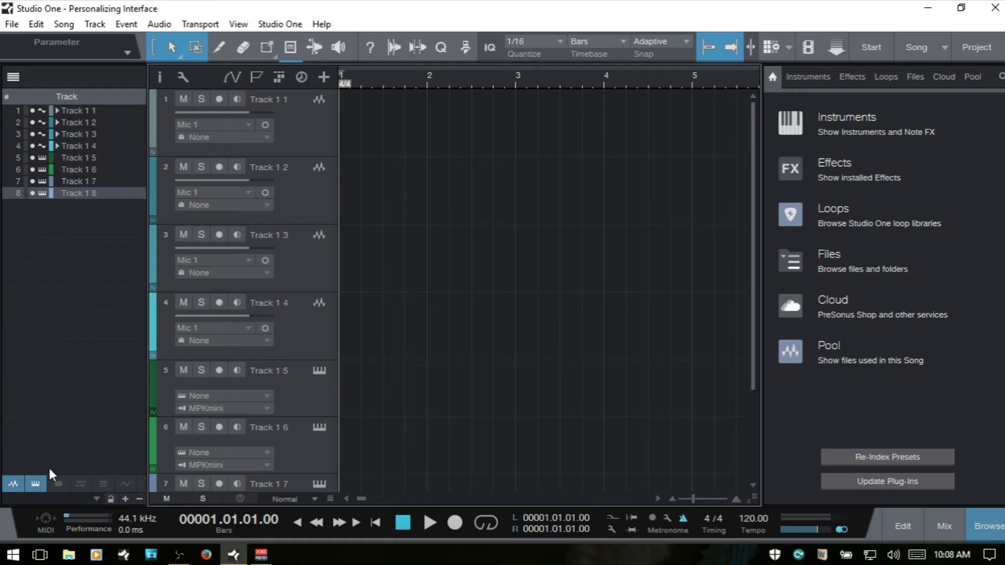
Toggle the audio track filter off and on, then the instrument track filter off and on.
click(11, 485)
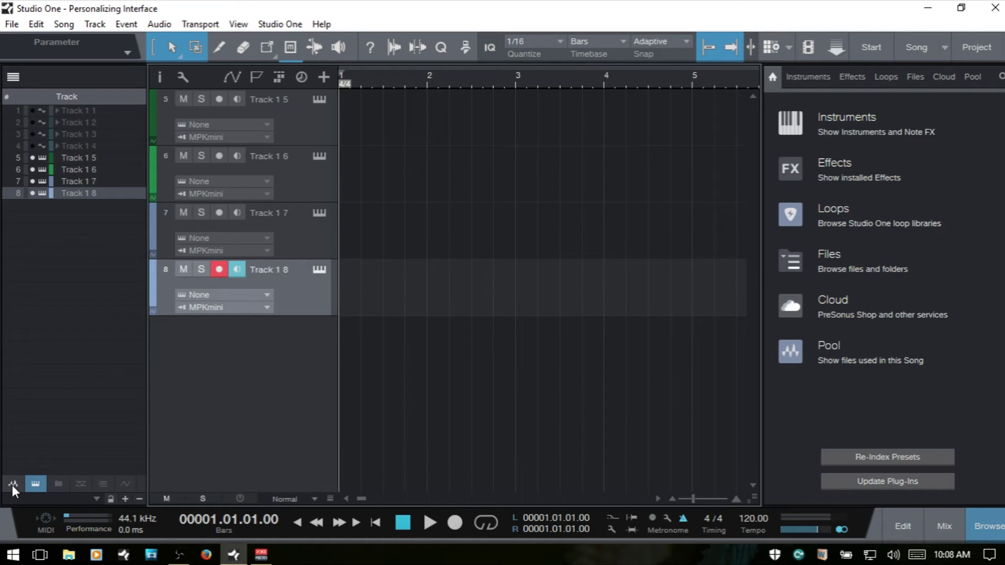
click(13, 484)
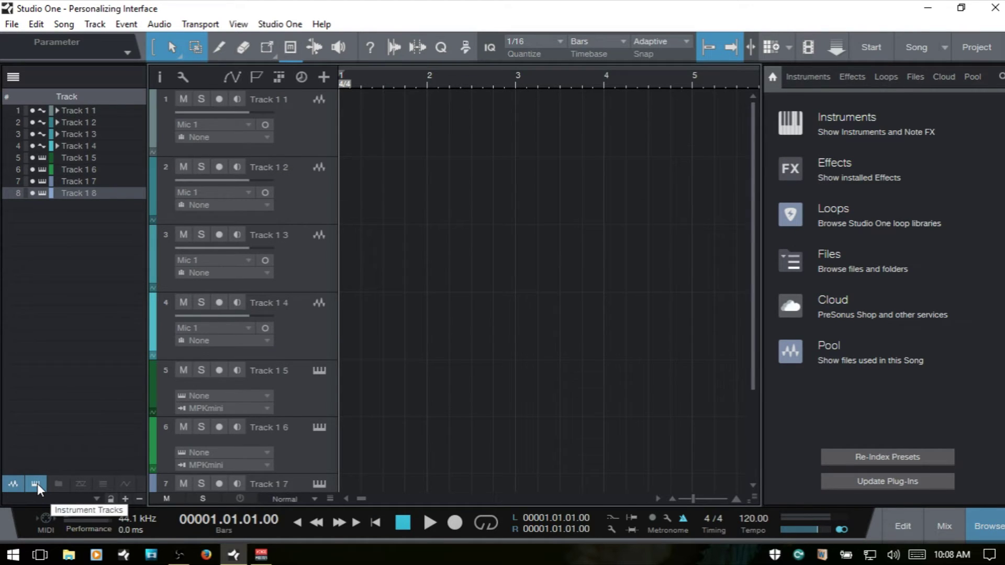
click(36, 484)
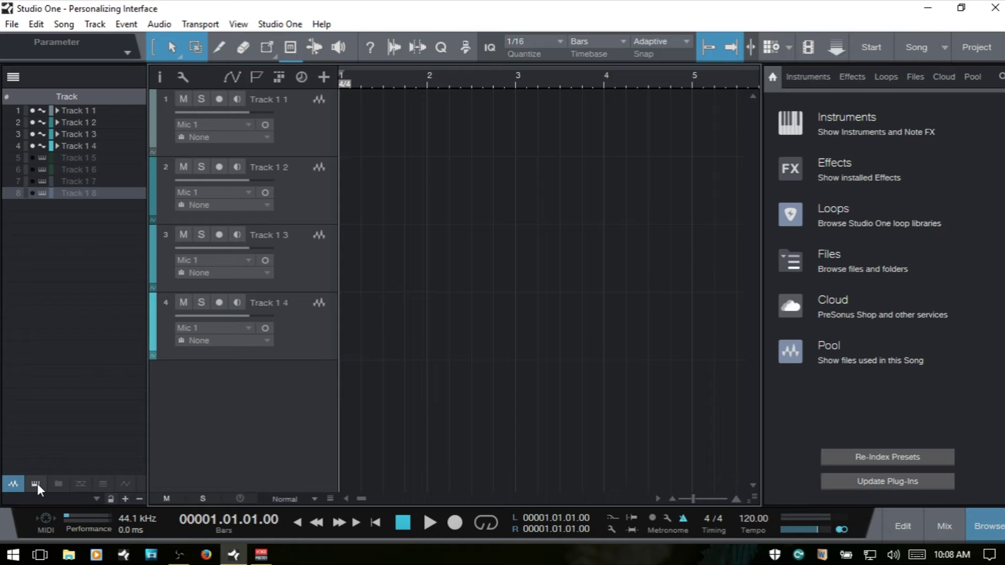
click(36, 484)
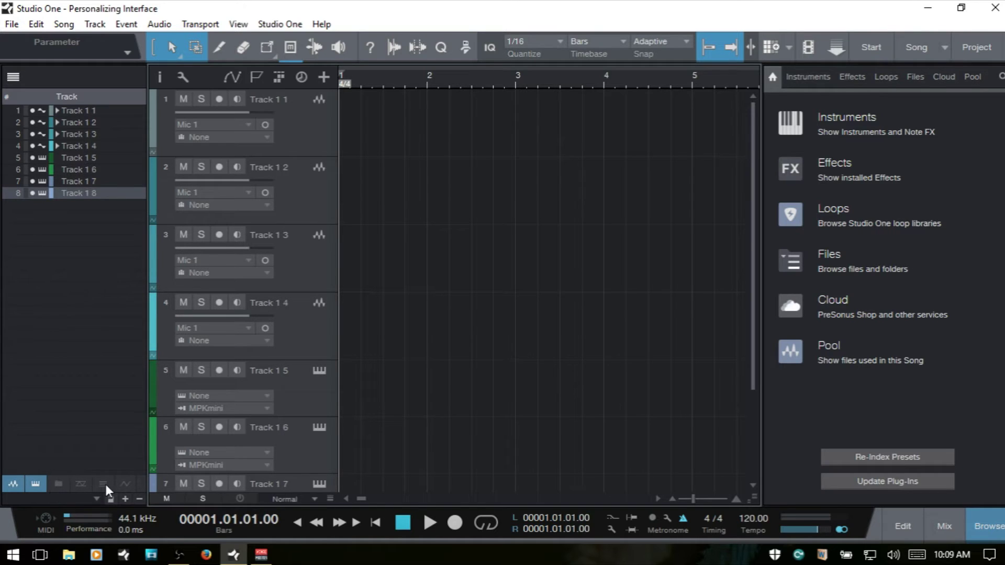
Hide the audio tracks and save the visibility as scene 'Instruments'.
click(16, 483)
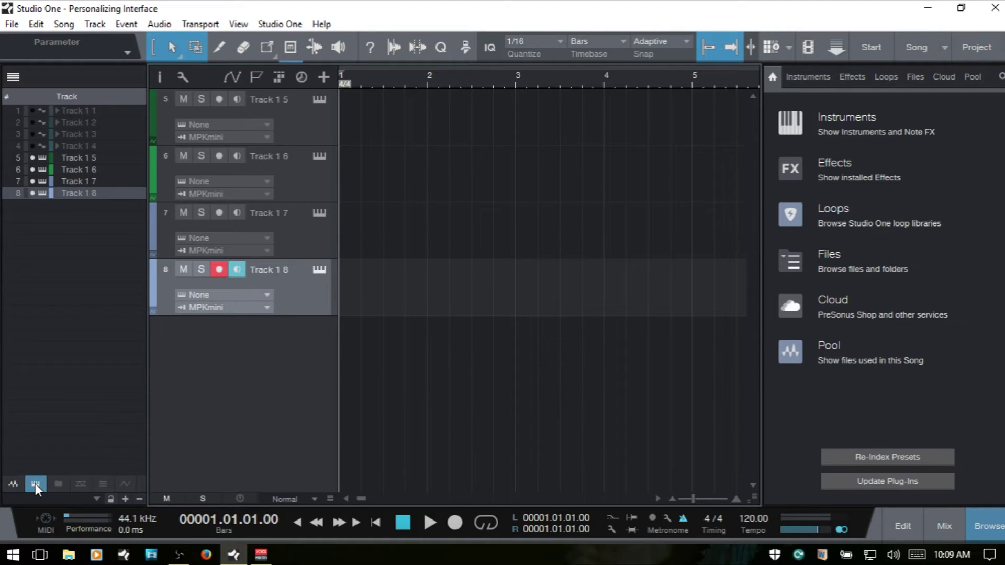
click(125, 501)
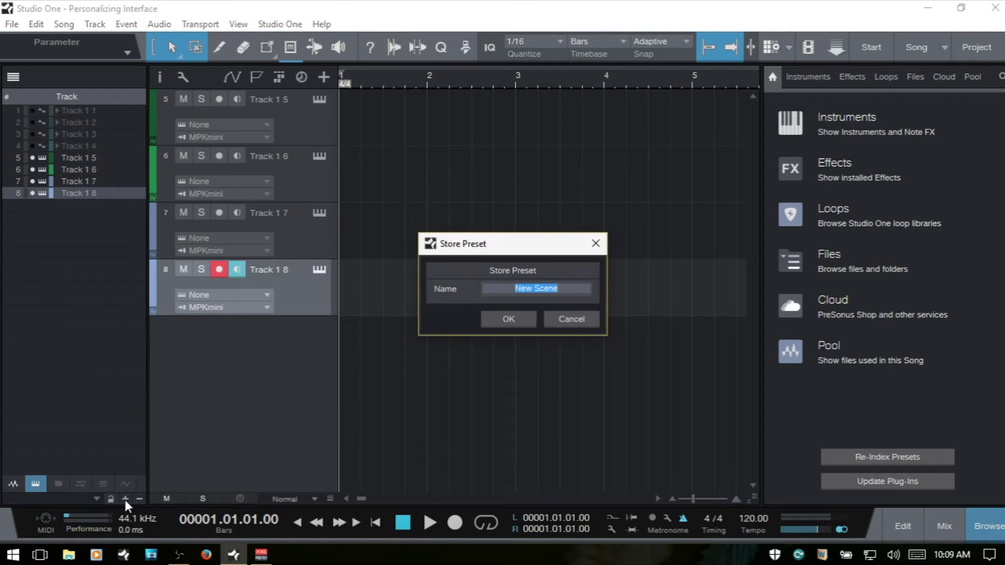
text(Instruments)
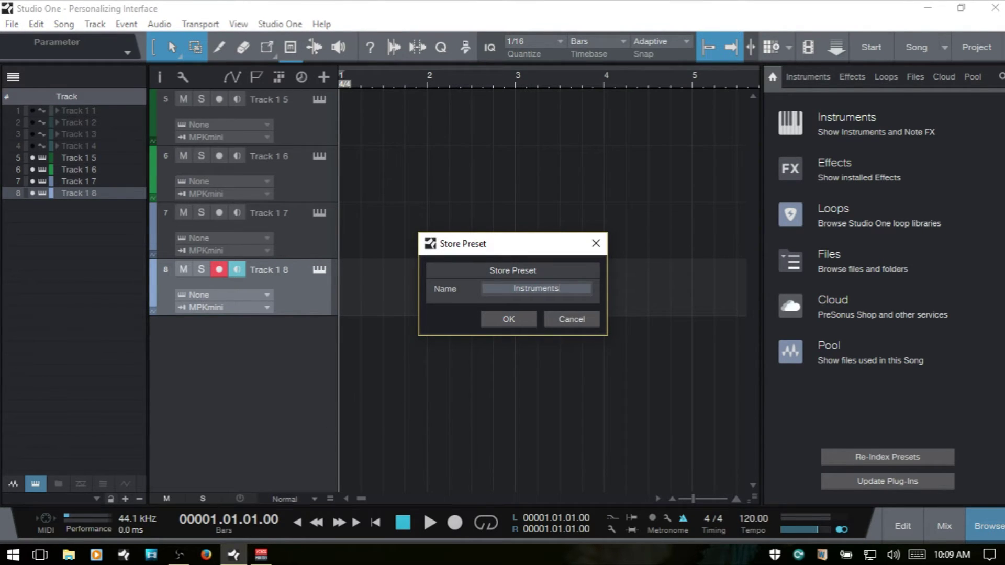
key(Return)
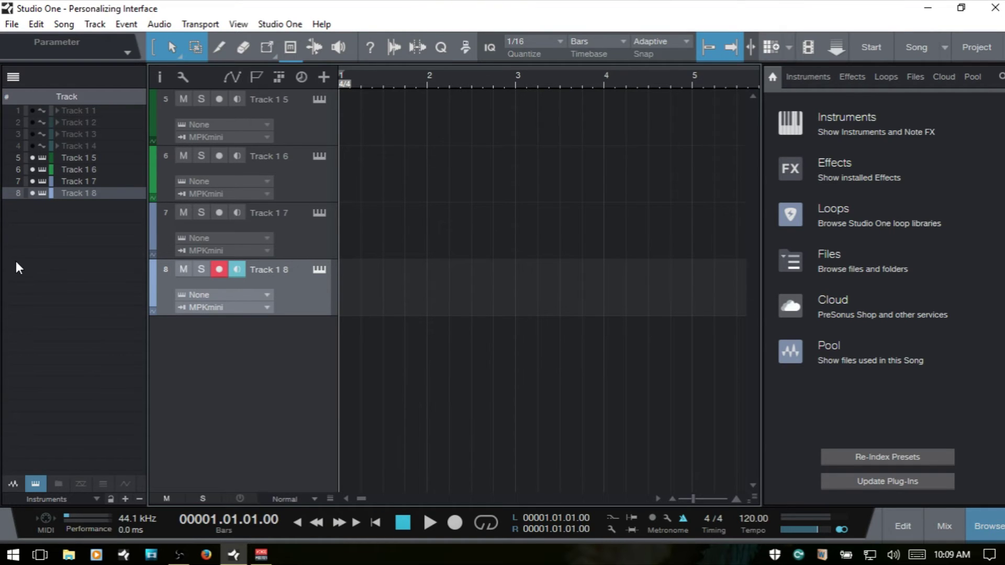
Show only the audio tracks and save that visibility as scene 'Audio'.
click(14, 482)
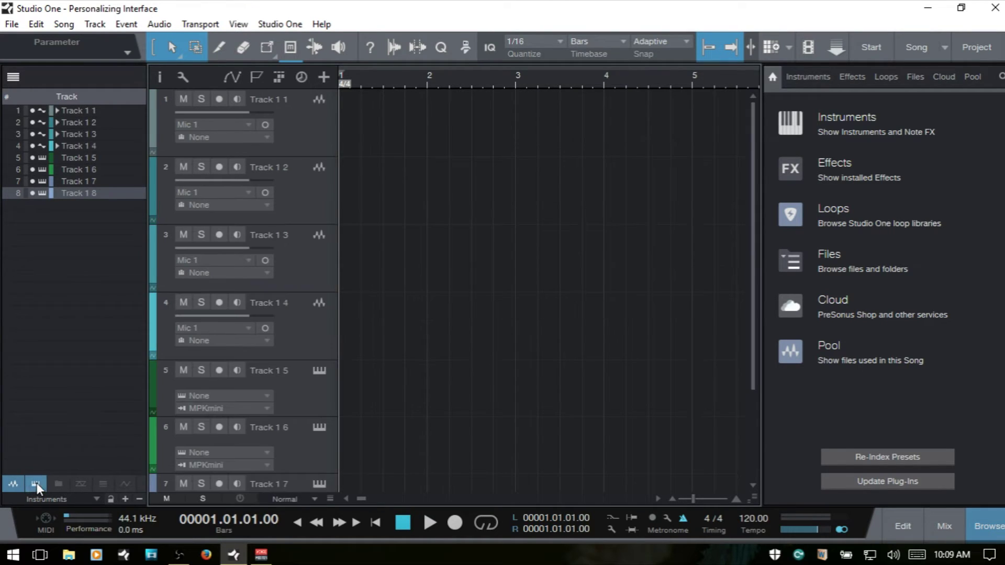
click(36, 483)
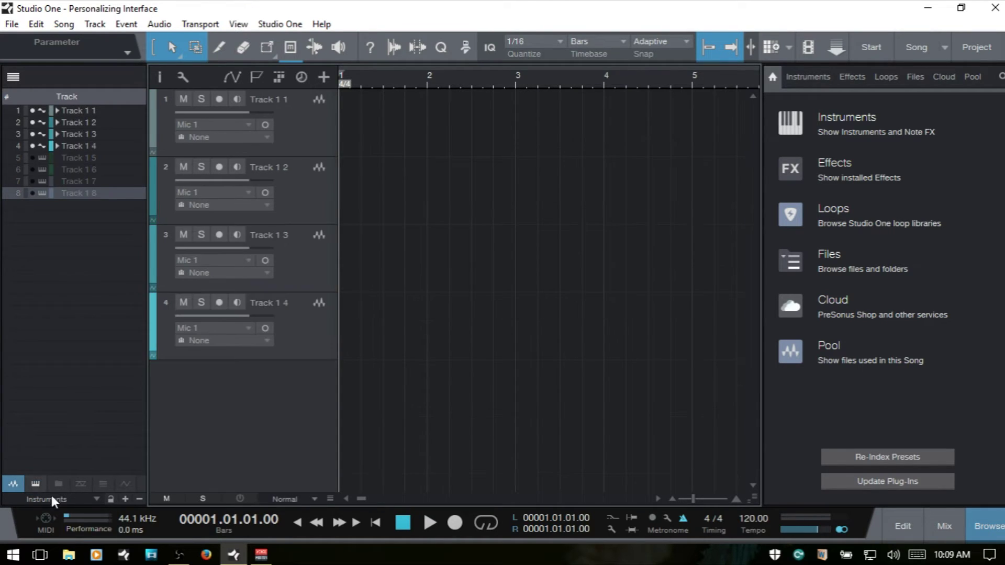
click(125, 498)
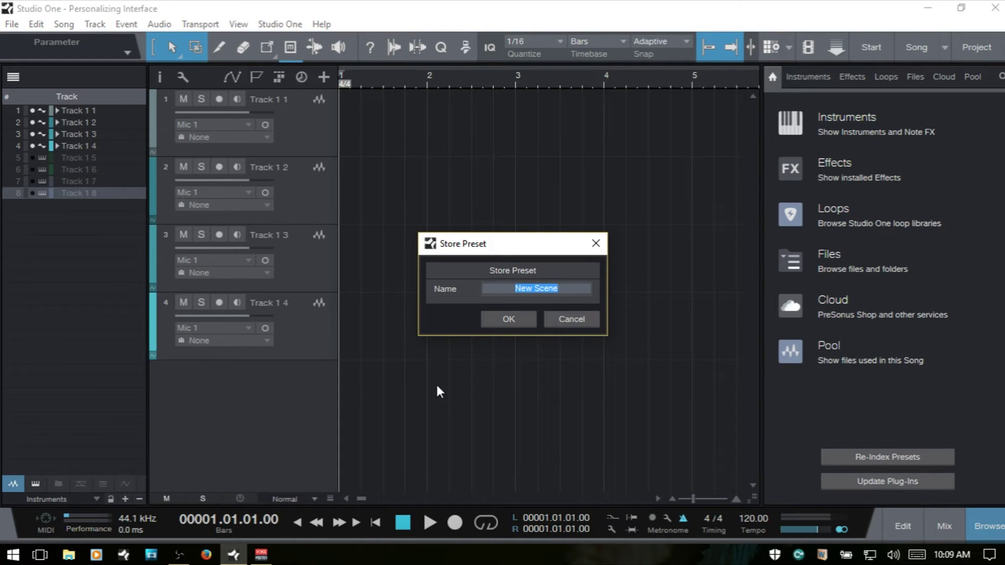
text(Audio)
key(Return)
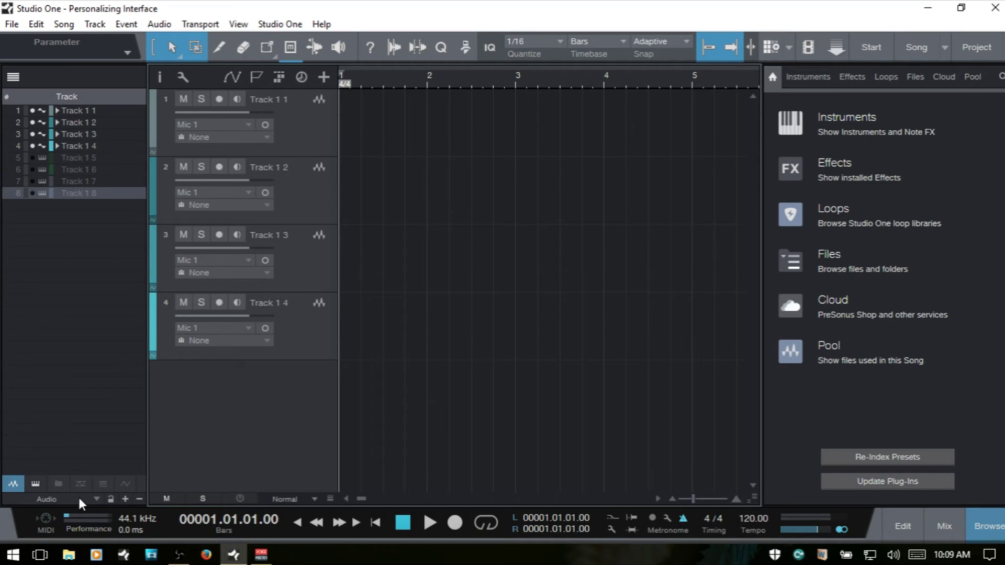
Recall the Instruments, Audio, then Instruments scenes, and delete the Instruments scene.
click(96, 499)
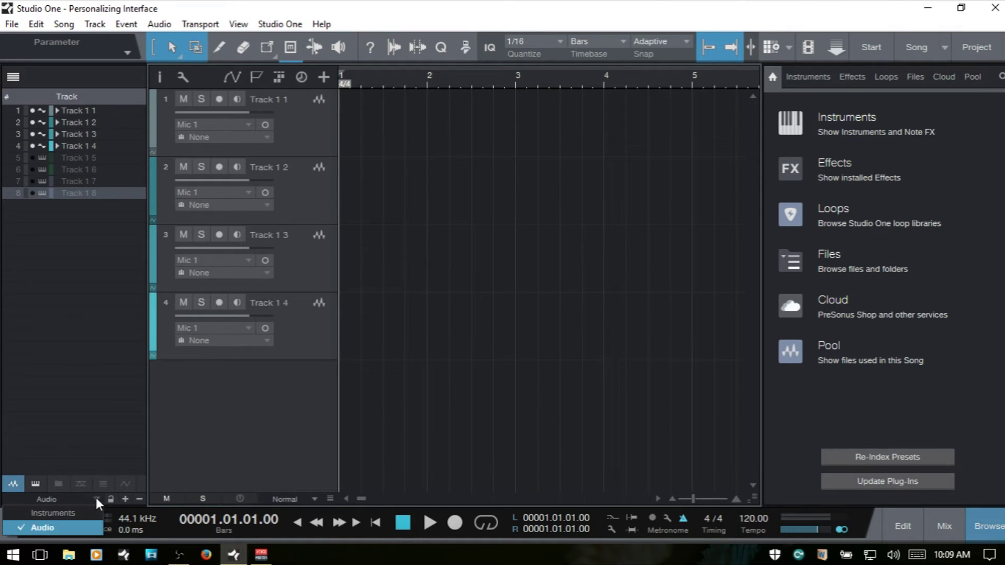
click(67, 517)
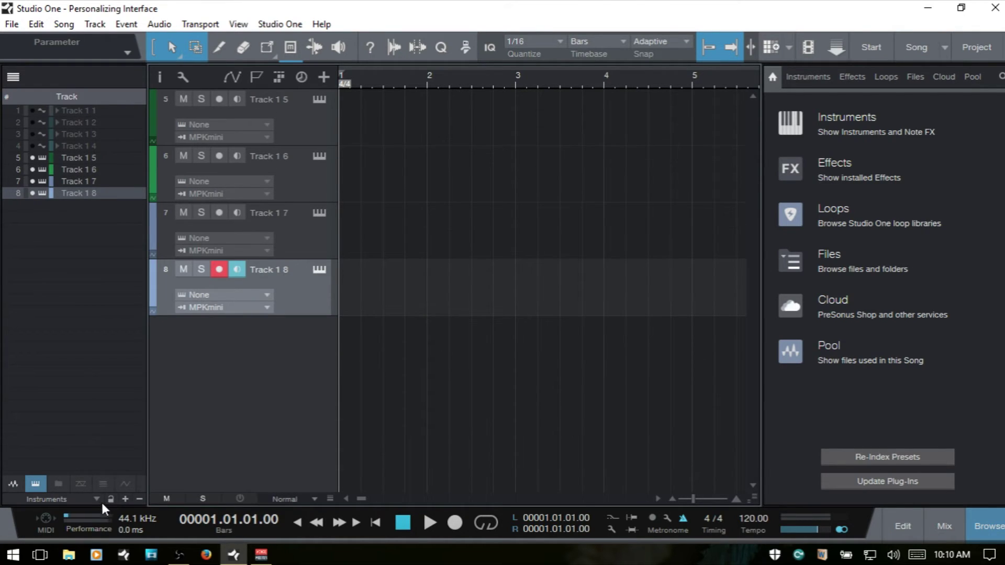
click(96, 500)
click(65, 524)
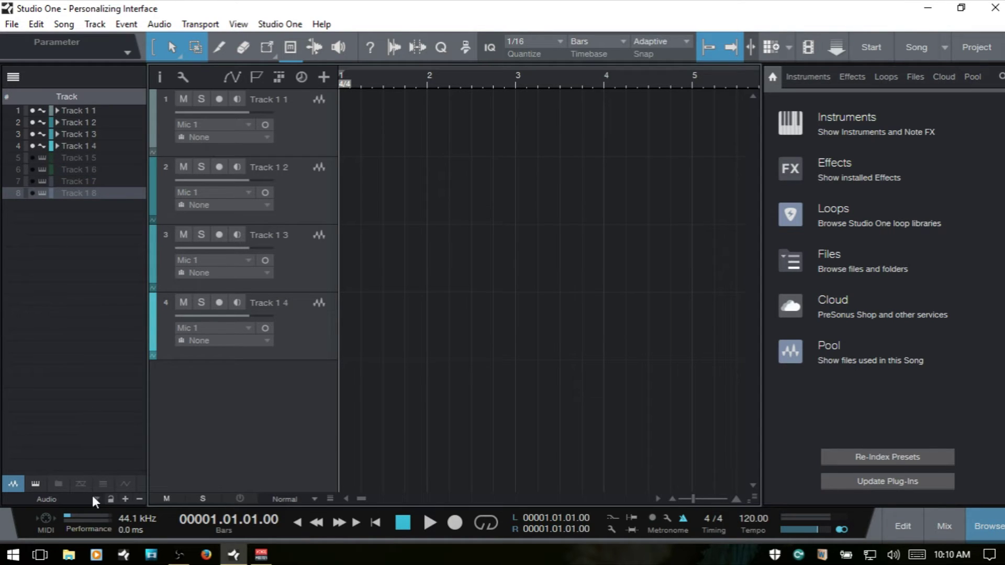
click(35, 483)
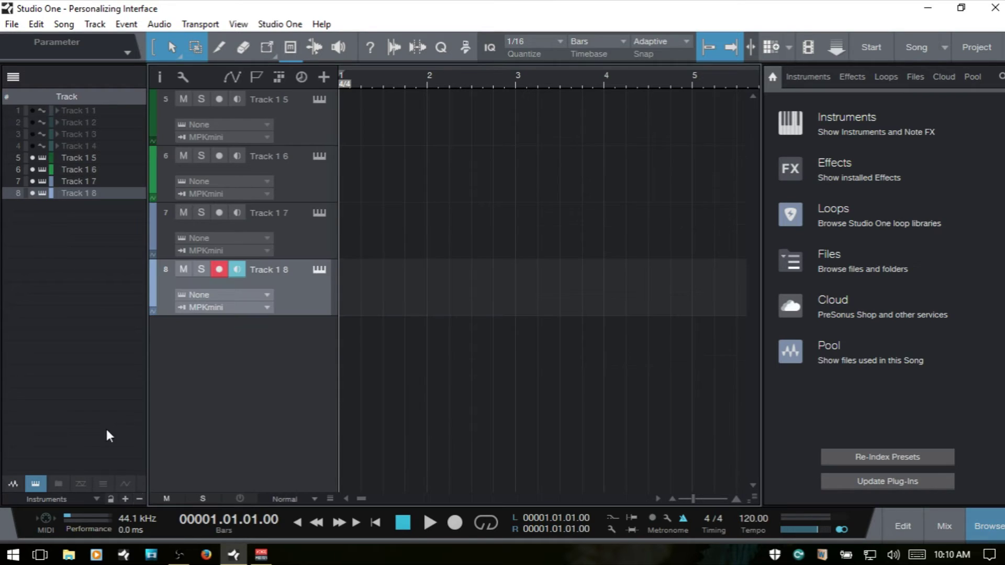
click(140, 498)
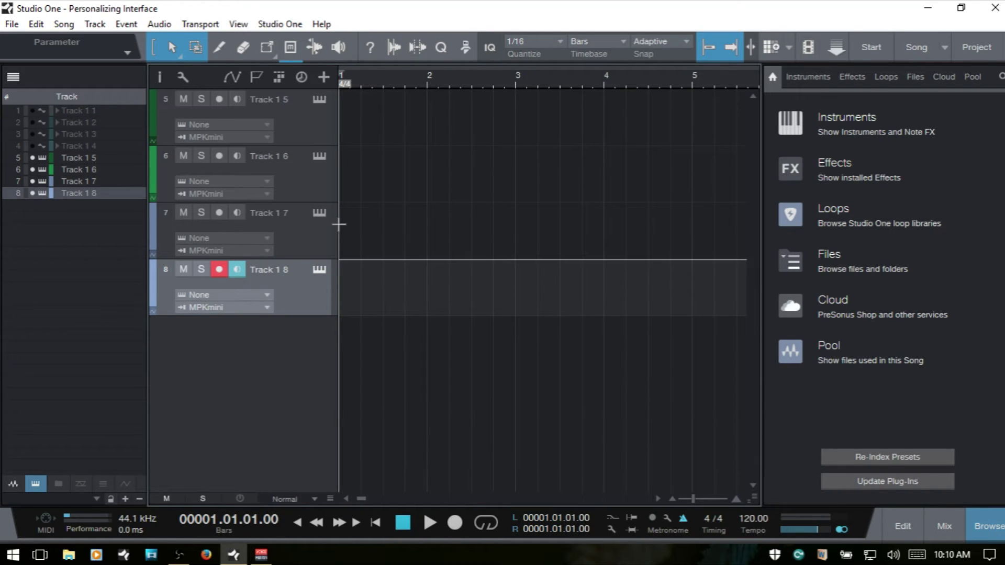
Widen the track header column, unhide tracks 1–4, and close the Track List.
drag(335, 226, 363, 230)
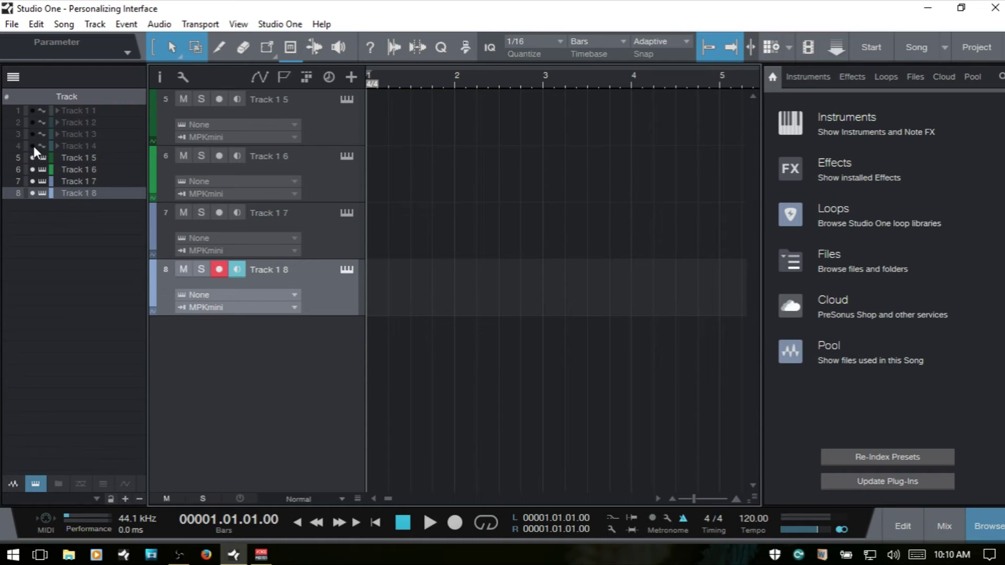
drag(33, 146, 34, 110)
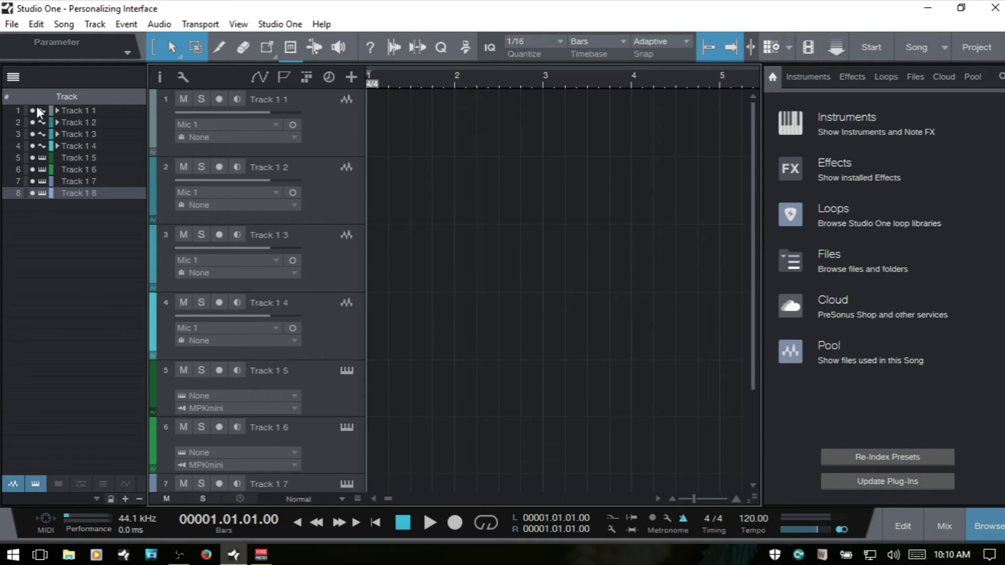
click(13, 79)
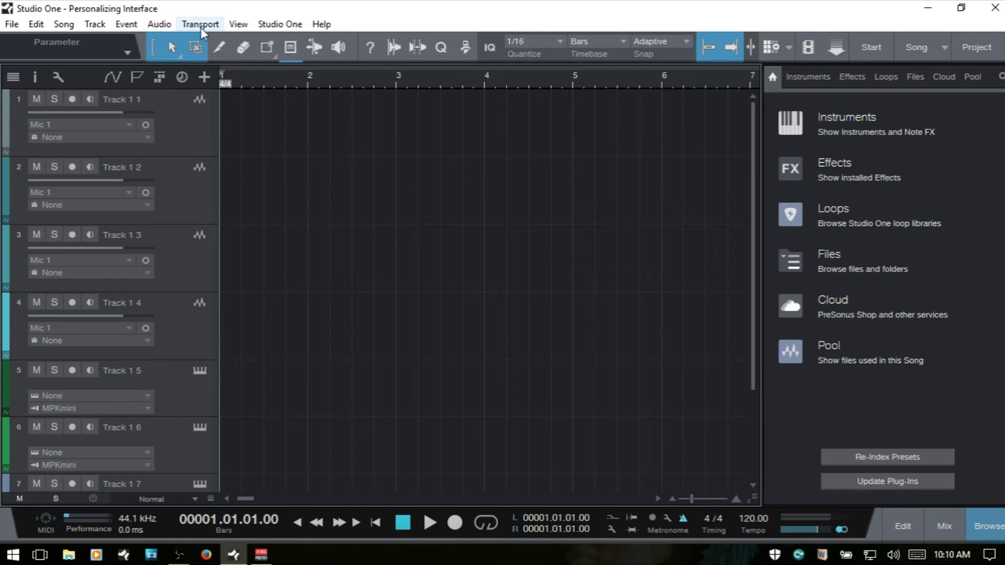
click(237, 24)
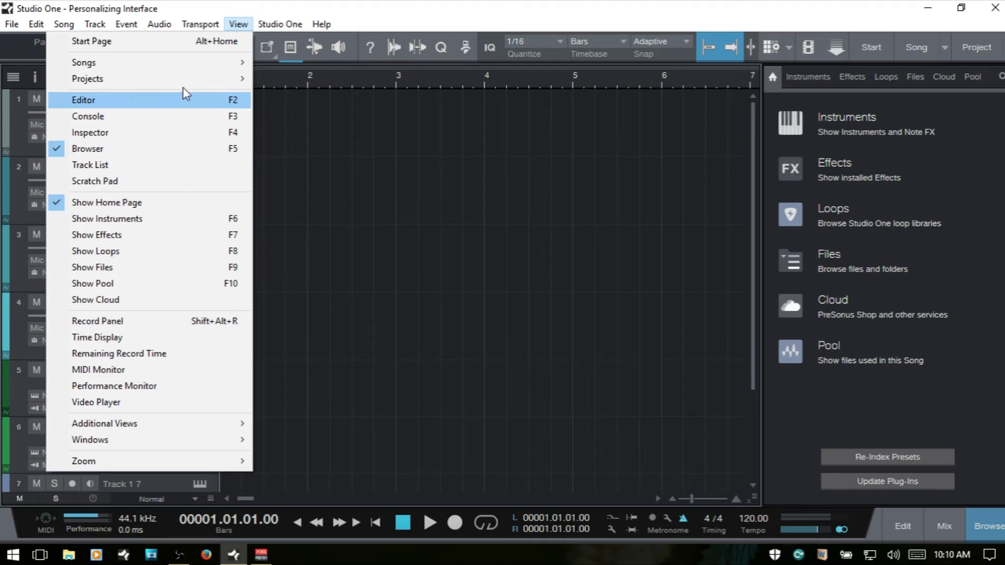
mouse_move(175, 70)
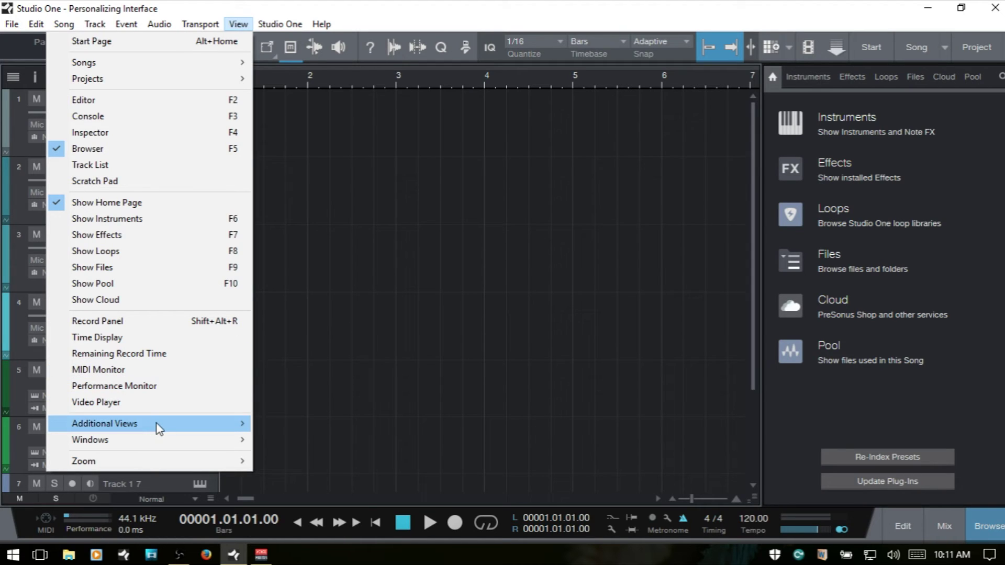
mouse_move(184, 425)
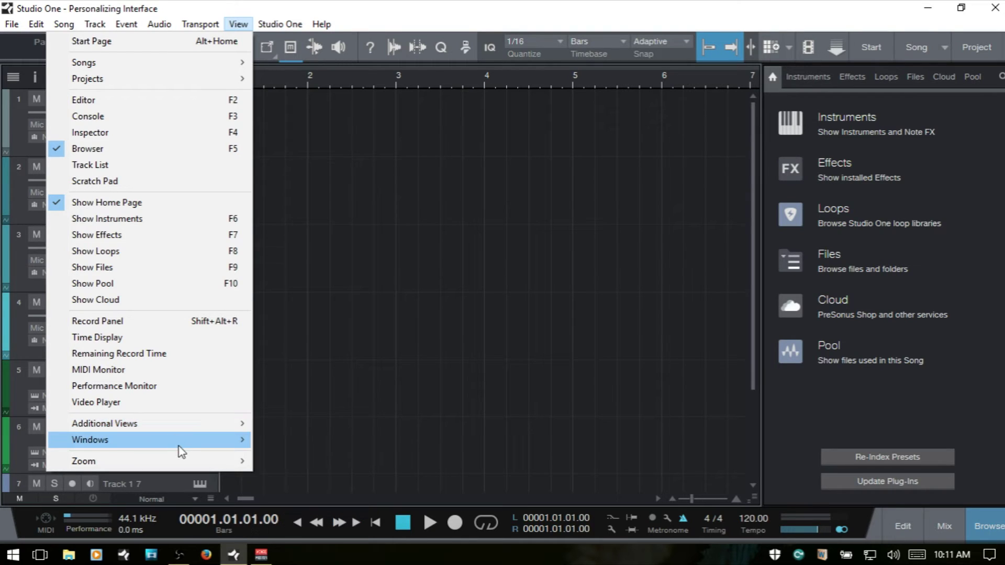
mouse_move(193, 449)
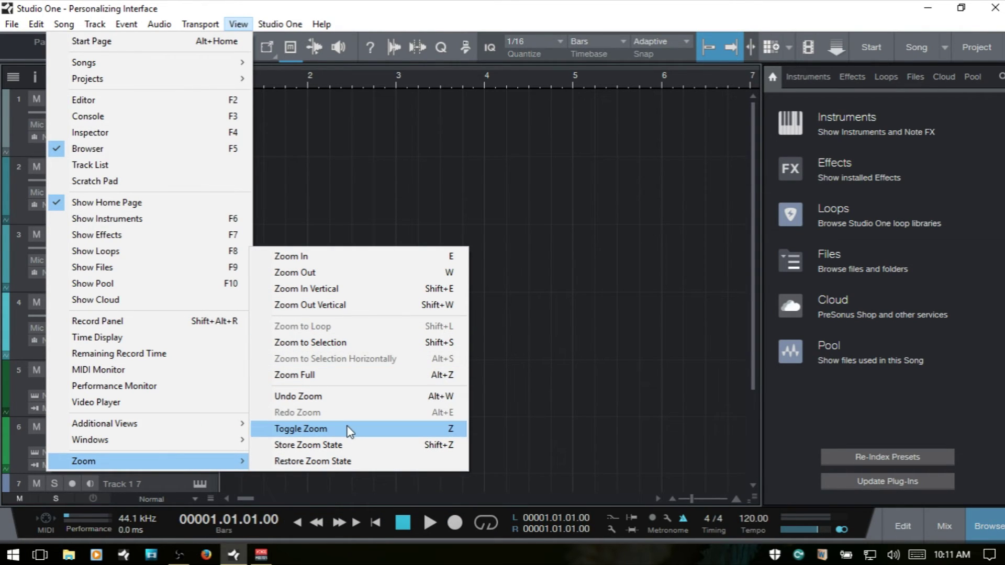
click(525, 214)
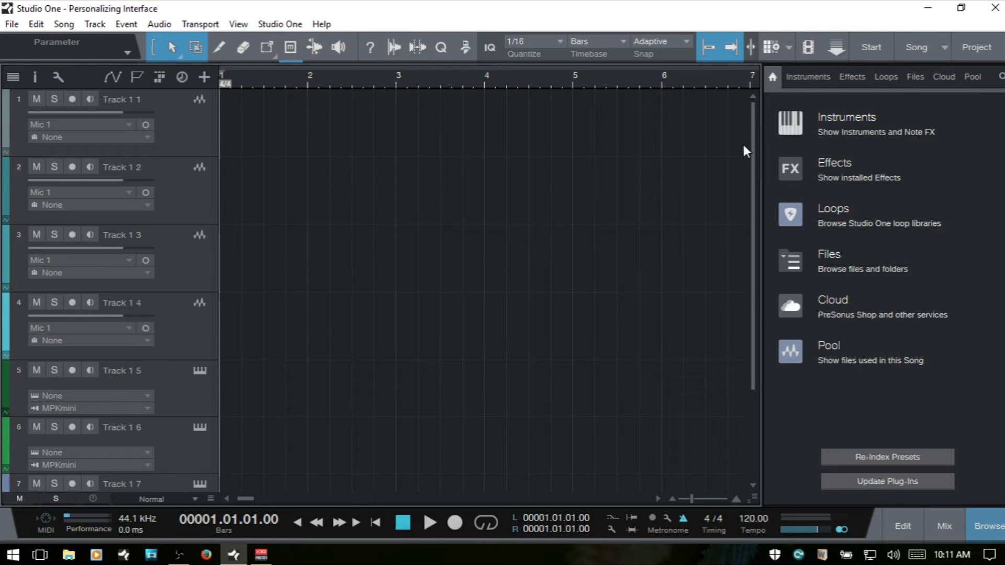
Show the browser's Instruments list and look at PreSonus instruments such as Mai Tai.
key(F5)
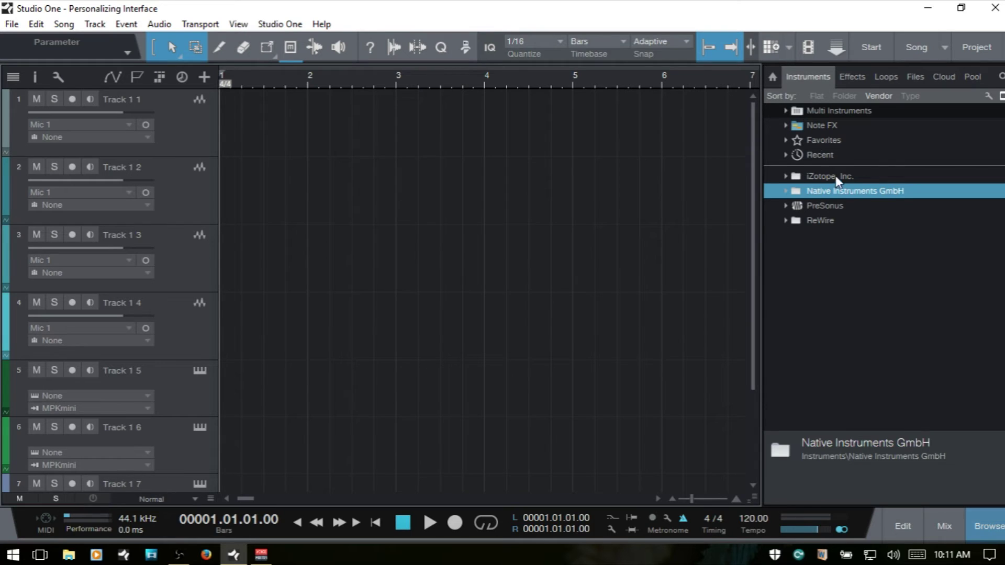
click(784, 206)
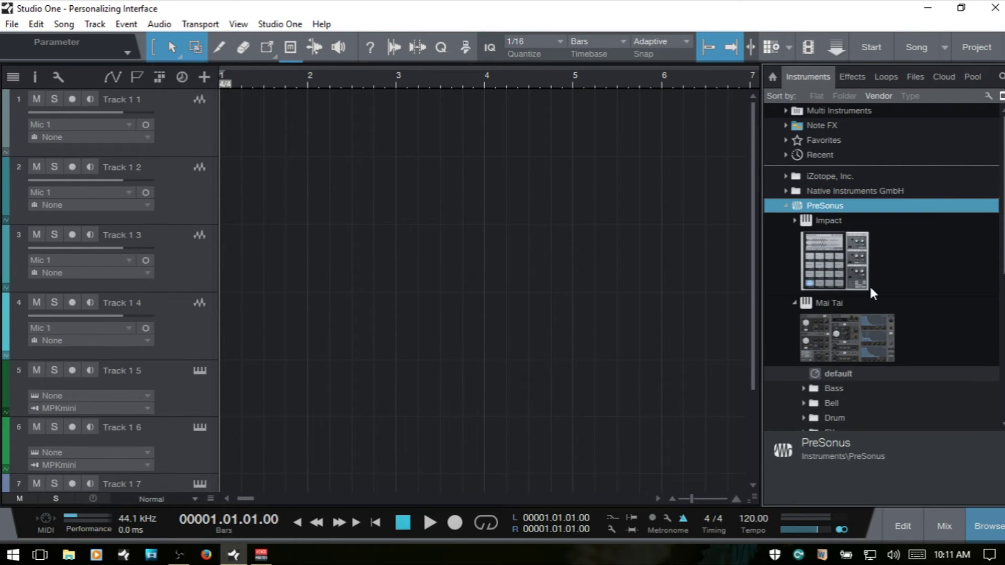
scroll(869, 285, down, 1)
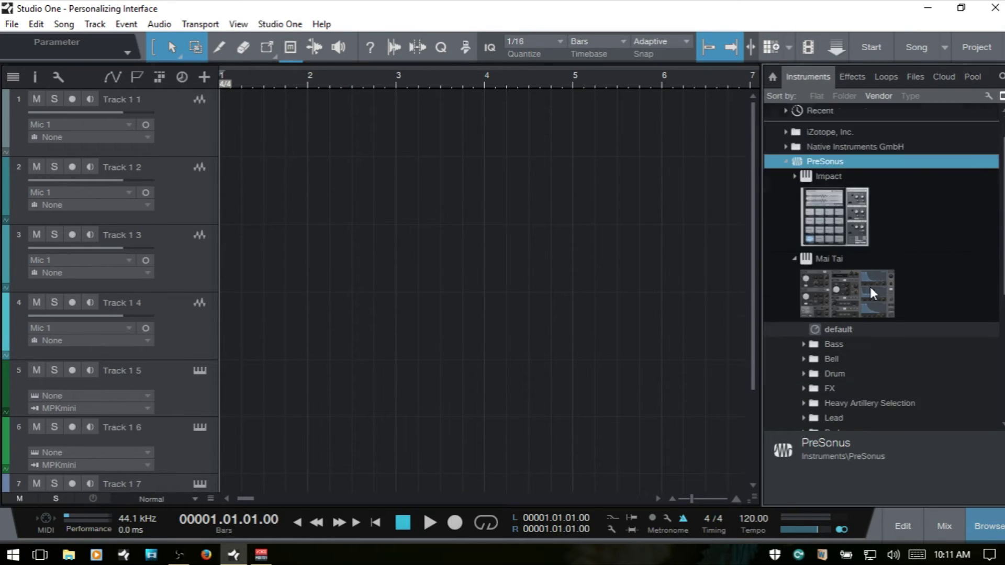
click(793, 260)
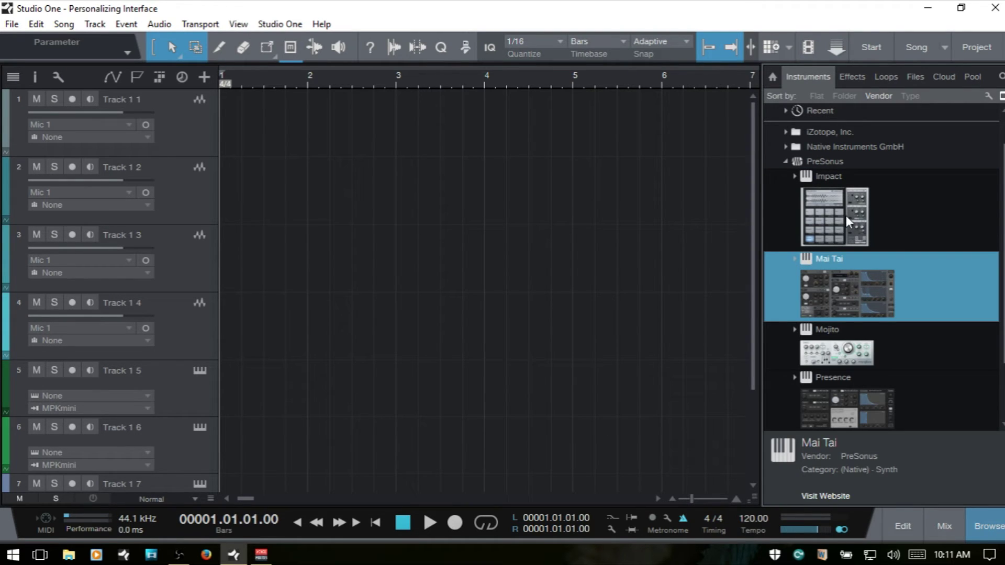
scroll(846, 215, down, 2)
scroll(852, 297, up, 3)
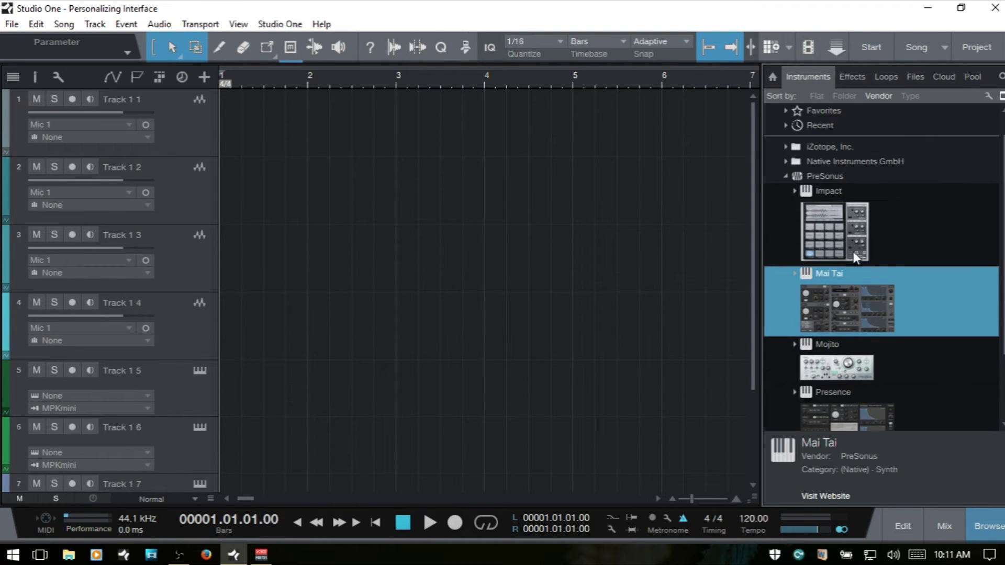
Browse the PreSonus effects, then return to Instruments with the PreSonus folder collapsed.
click(851, 75)
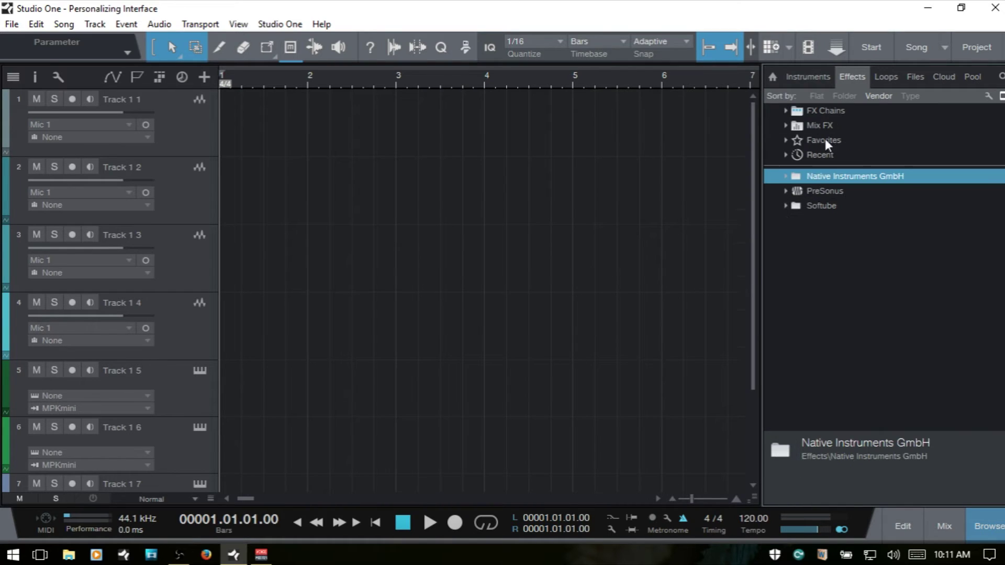
click(785, 191)
scroll(843, 294, down, 10)
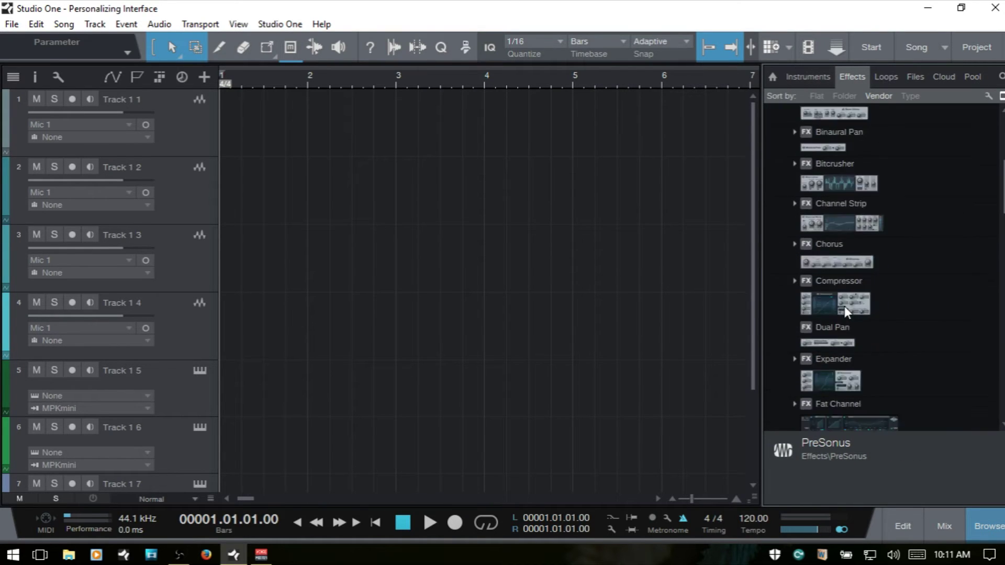
scroll(848, 300, down, 5)
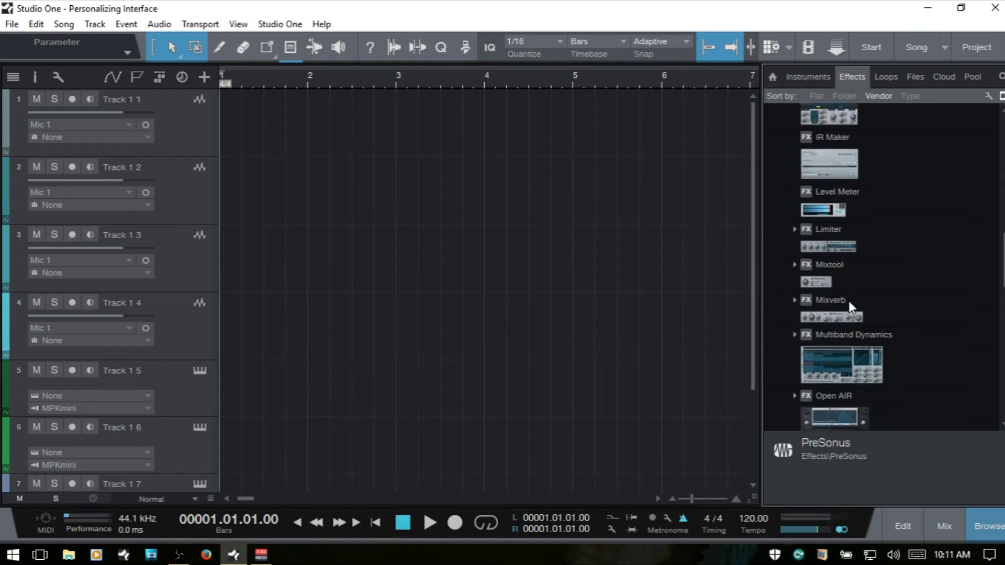
scroll(849, 293, up, 8)
scroll(849, 288, up, 10)
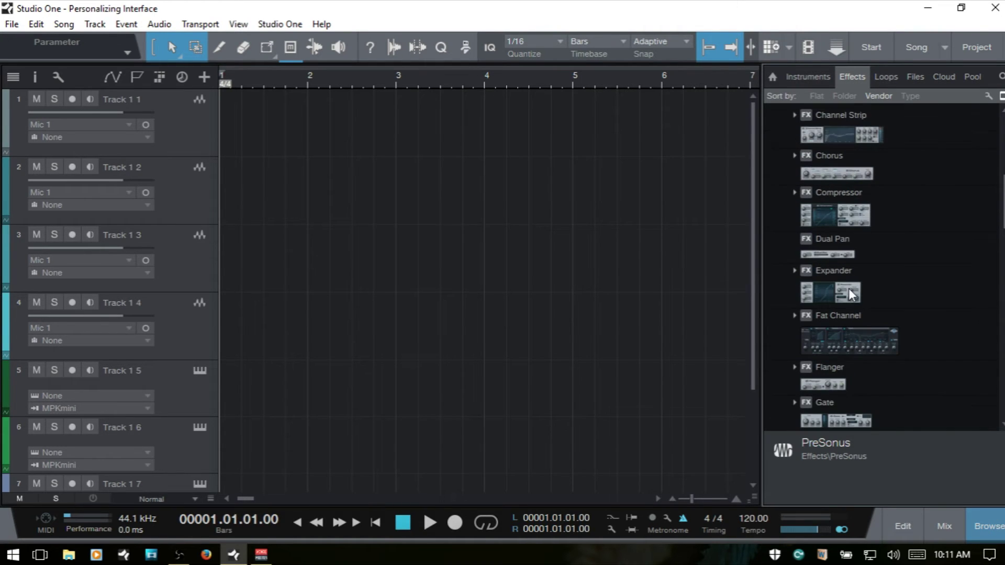
click(801, 79)
click(786, 176)
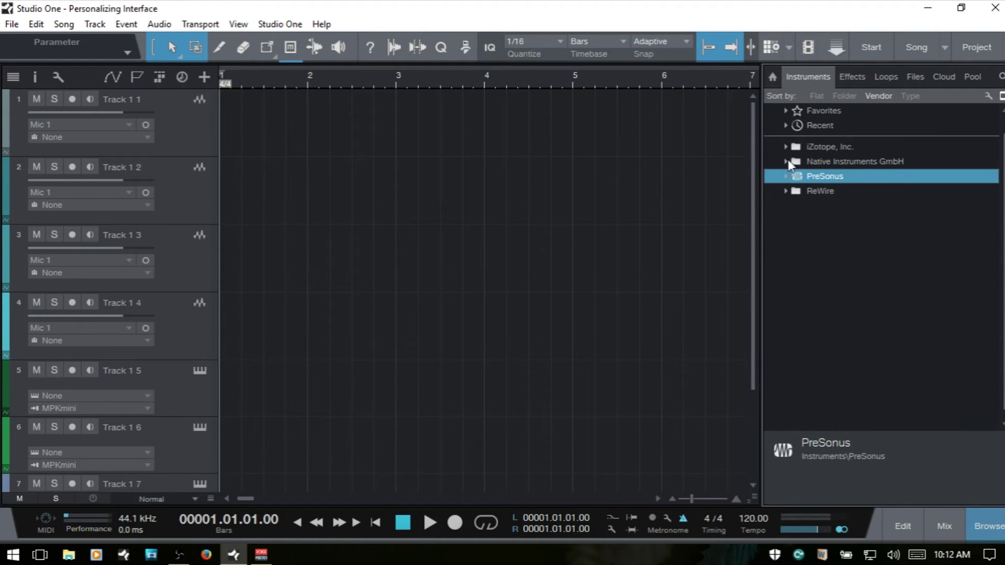
Drag Battery 4 from Native Instruments GmbH into the arrangement as a new instrument track.
click(784, 162)
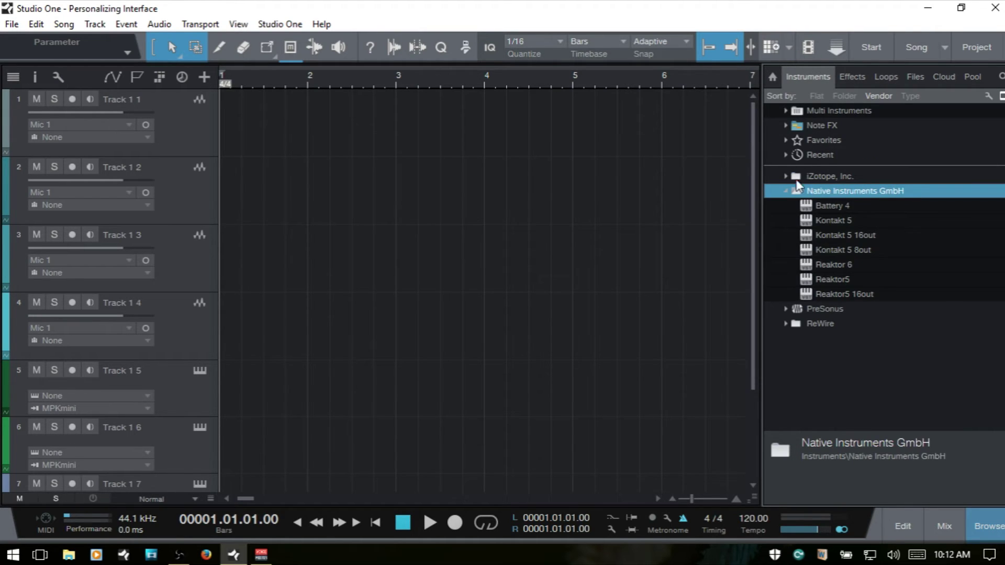
click(829, 208)
drag(834, 206, 413, 101)
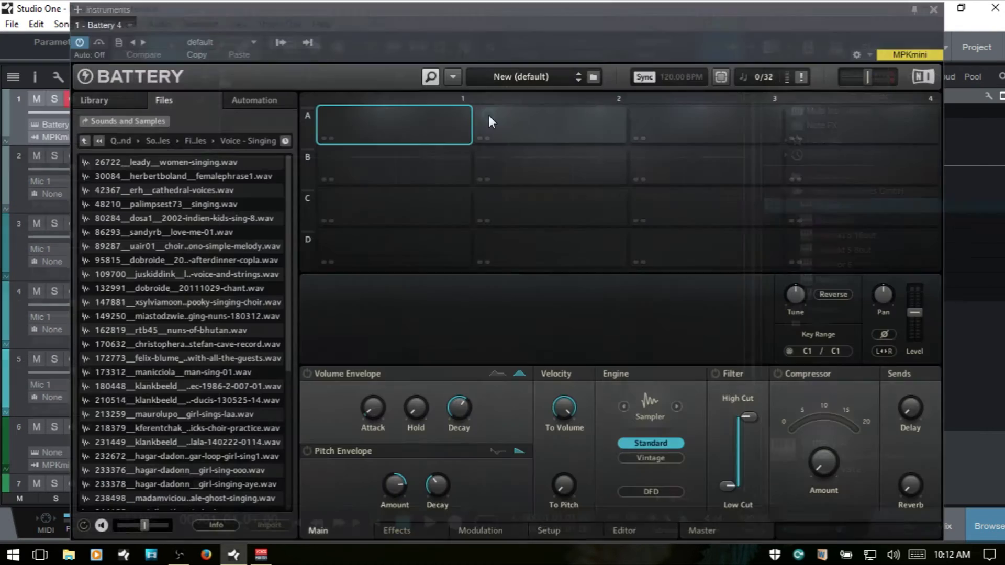
Update Battery 4's plug-in thumbnail from the plug-in options menu.
drag(497, 12, 434, 12)
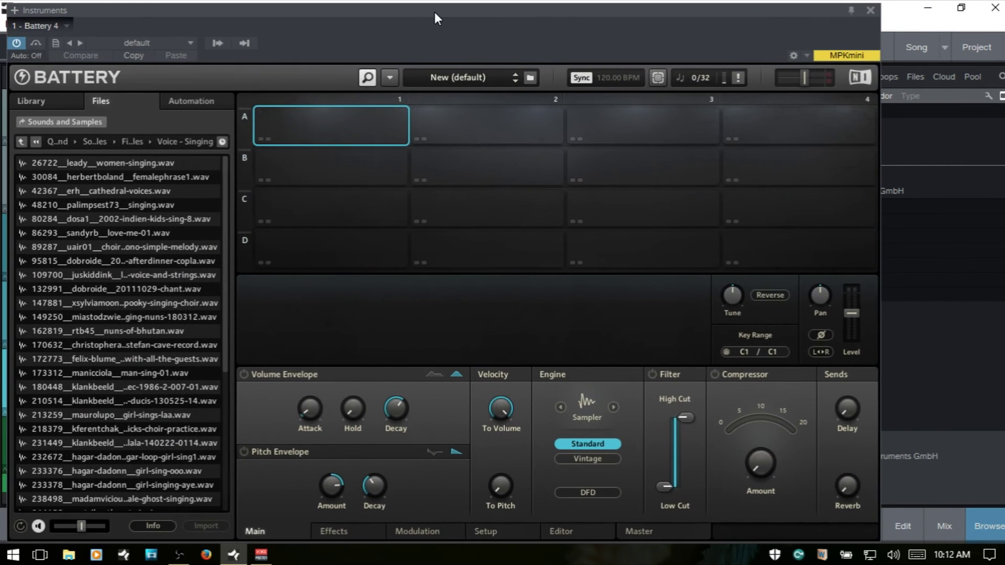
click(67, 24)
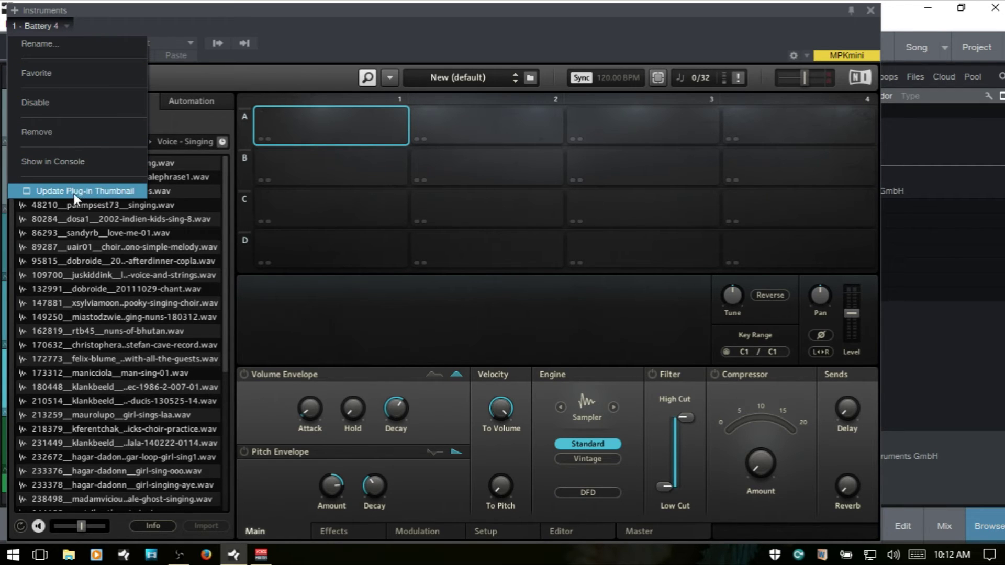
click(101, 192)
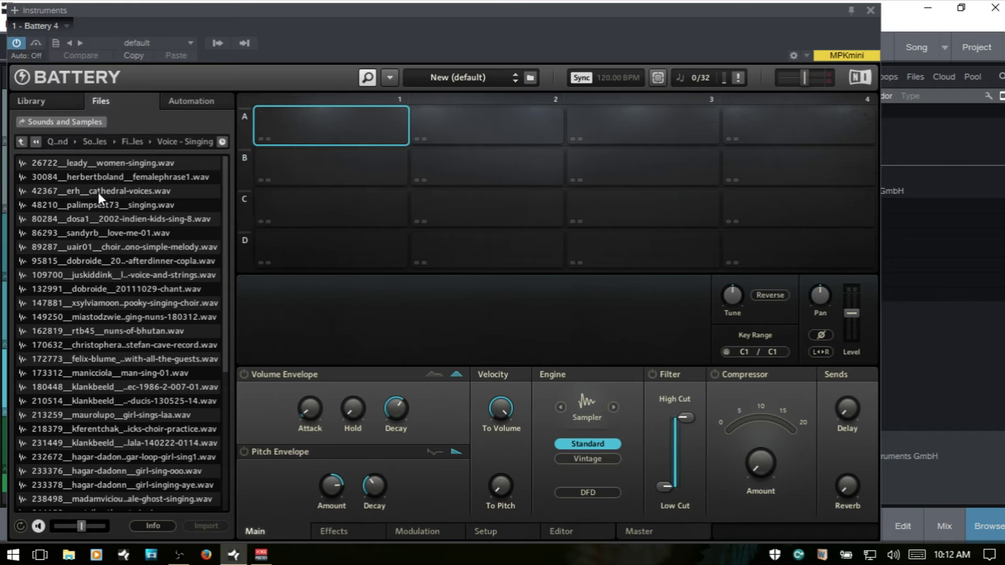
Move the Battery window aside and delete Battery 4's thumbnail in the browser.
drag(505, 11, 397, 25)
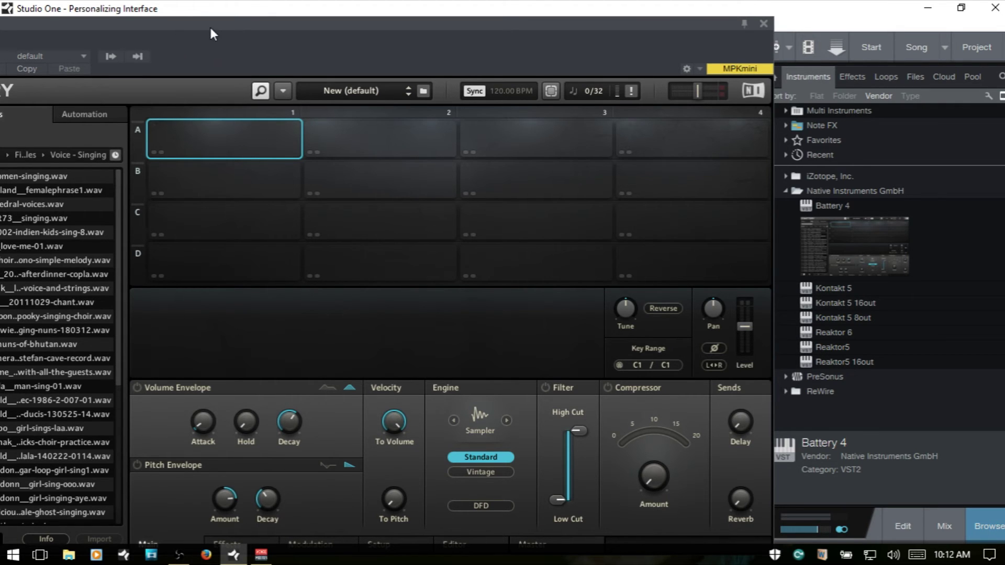
drag(212, 26, 338, 15)
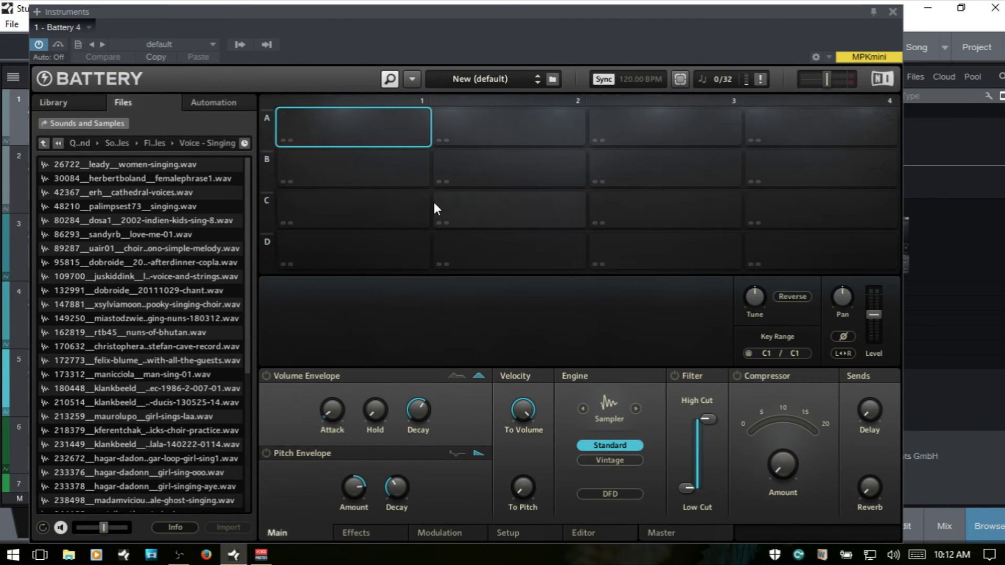
drag(535, 12, 410, 9)
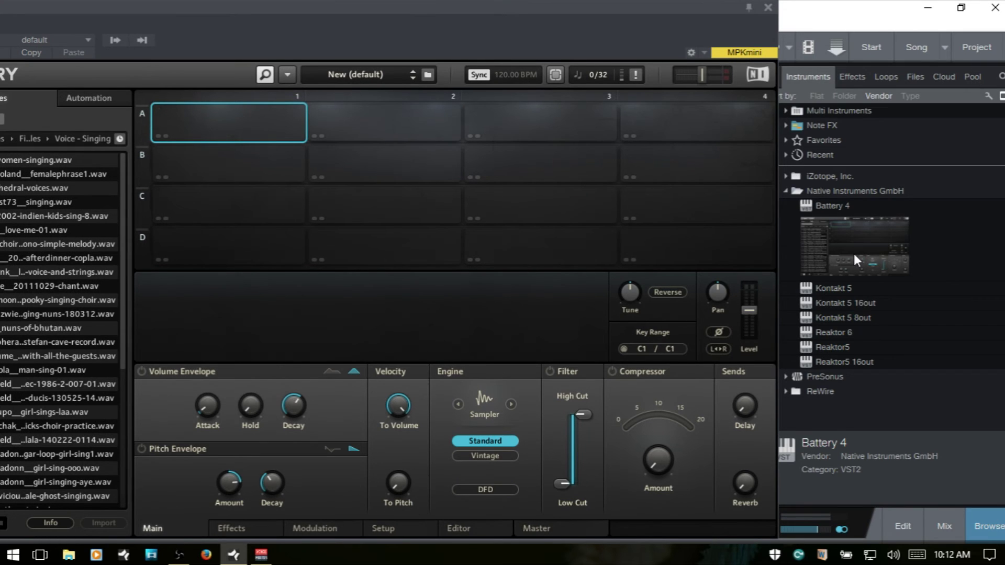
right_click(857, 261)
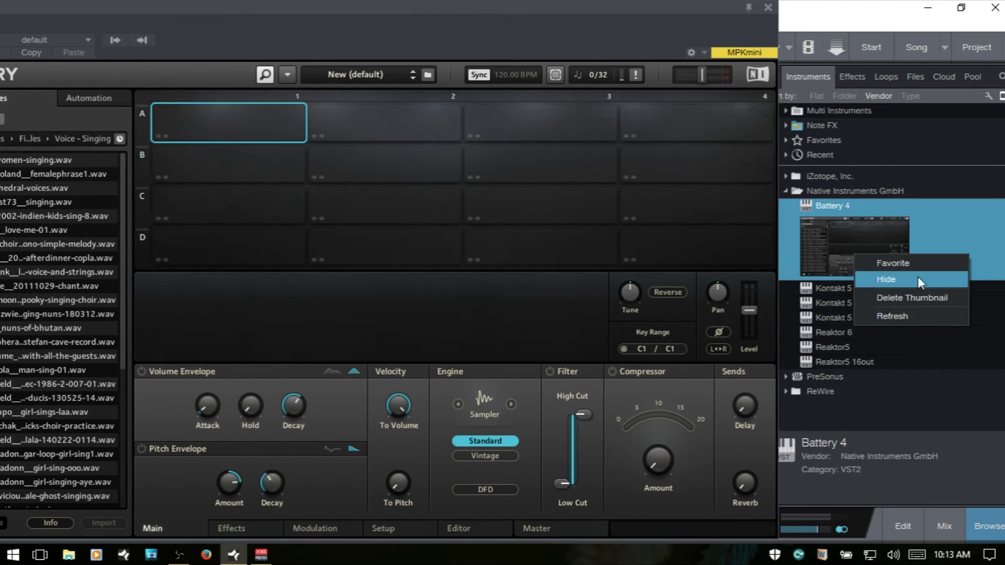
click(905, 296)
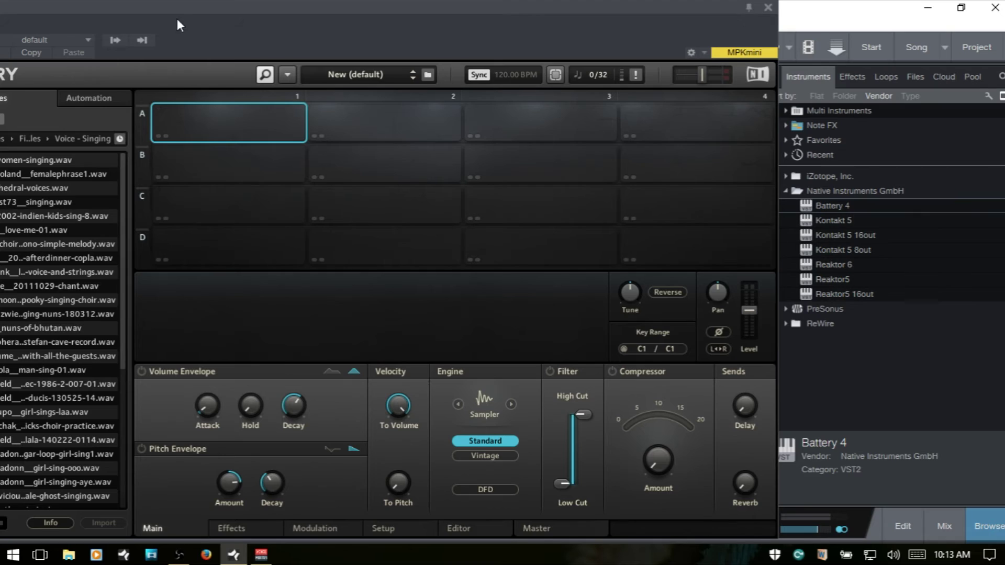
Load the 2 Funk Kit from Battery's Library > Kits.
drag(188, 4, 365, 15)
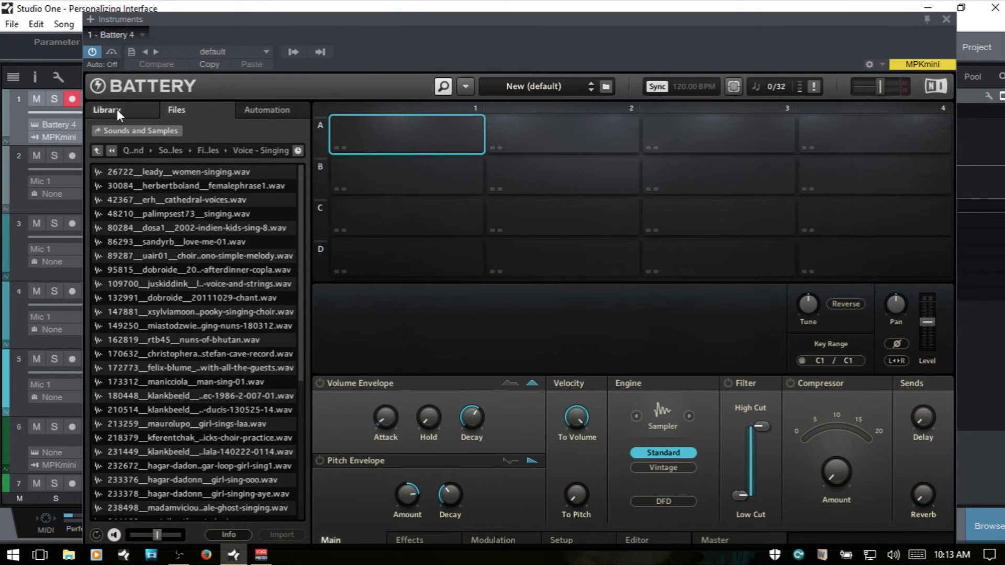
click(117, 111)
click(111, 131)
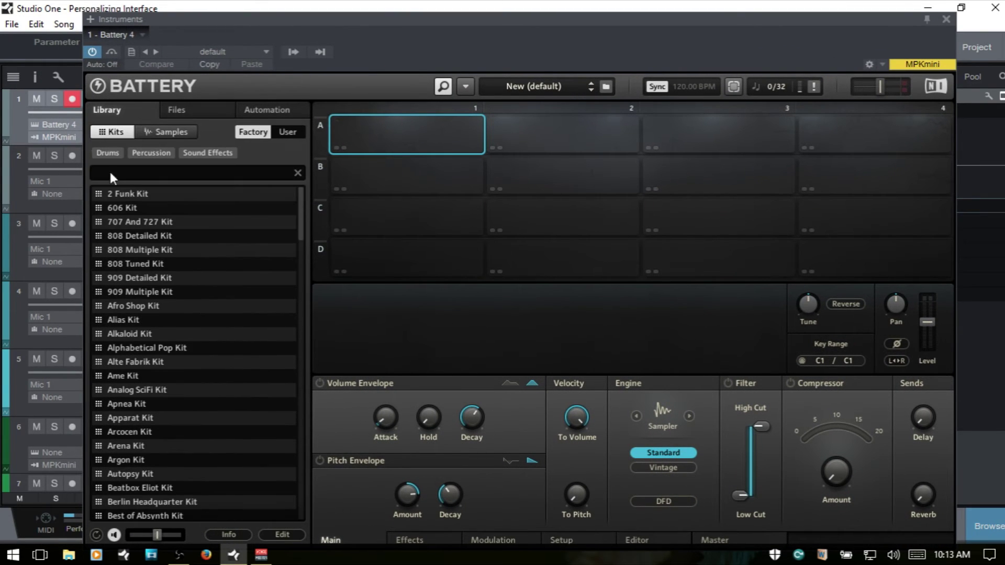
click(131, 193)
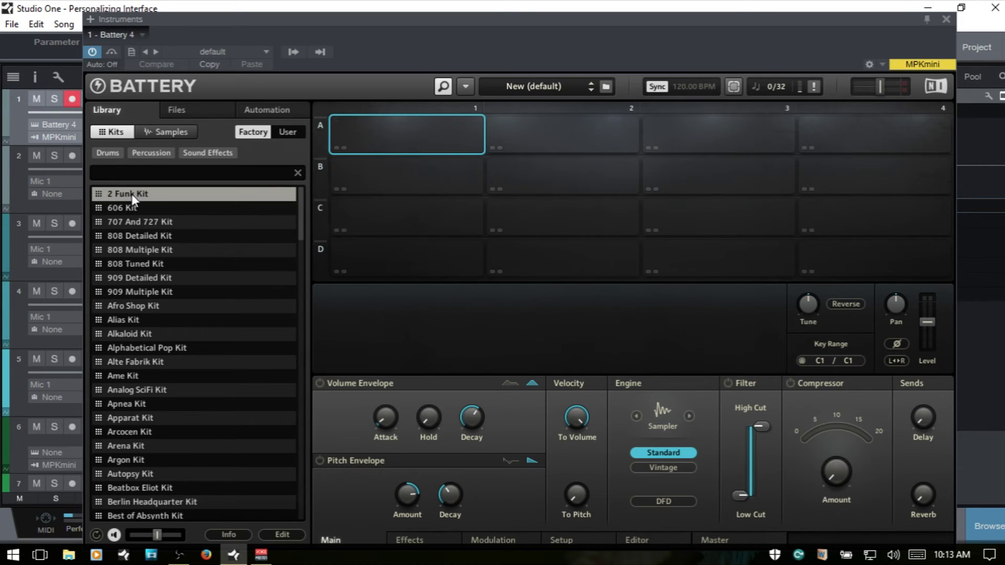
double_click(131, 194)
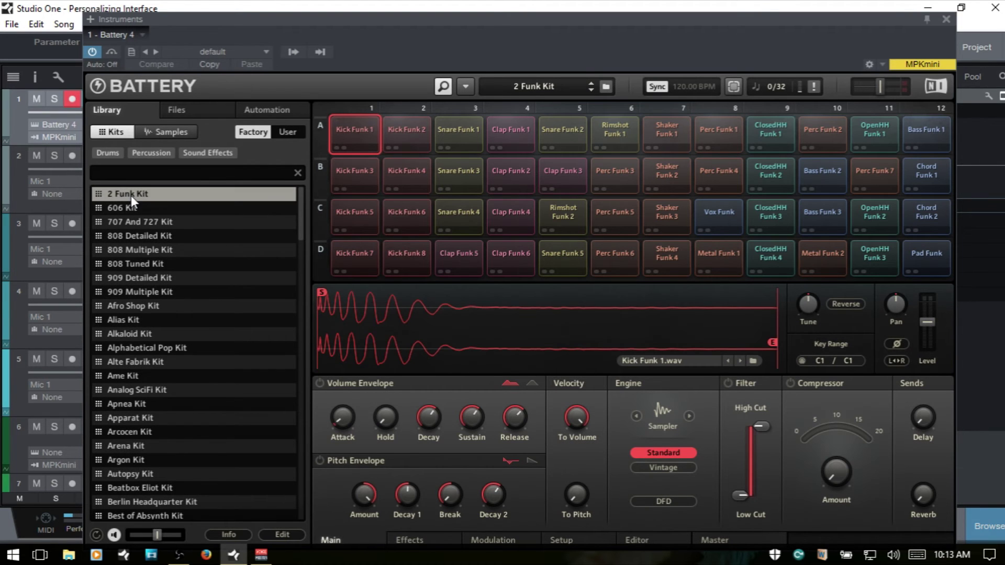
Refresh Battery 4's plug-in thumbnail with the loaded kit and close the plug-in window.
click(140, 33)
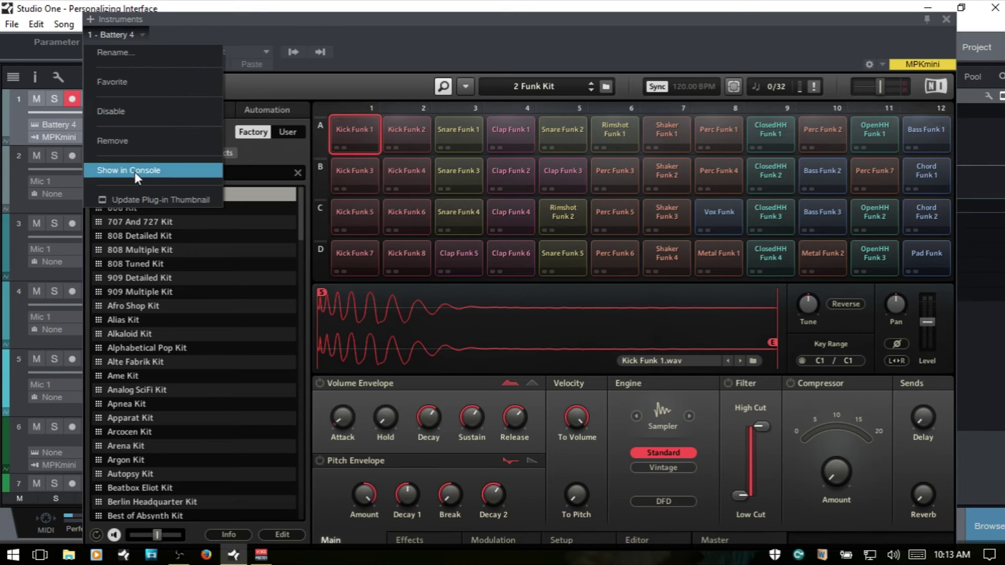
click(159, 199)
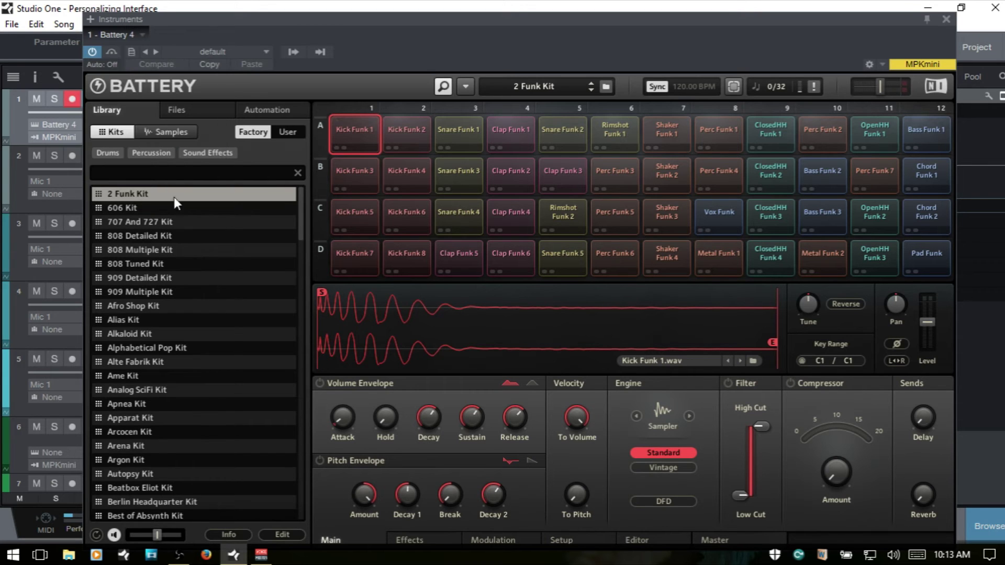
click(946, 18)
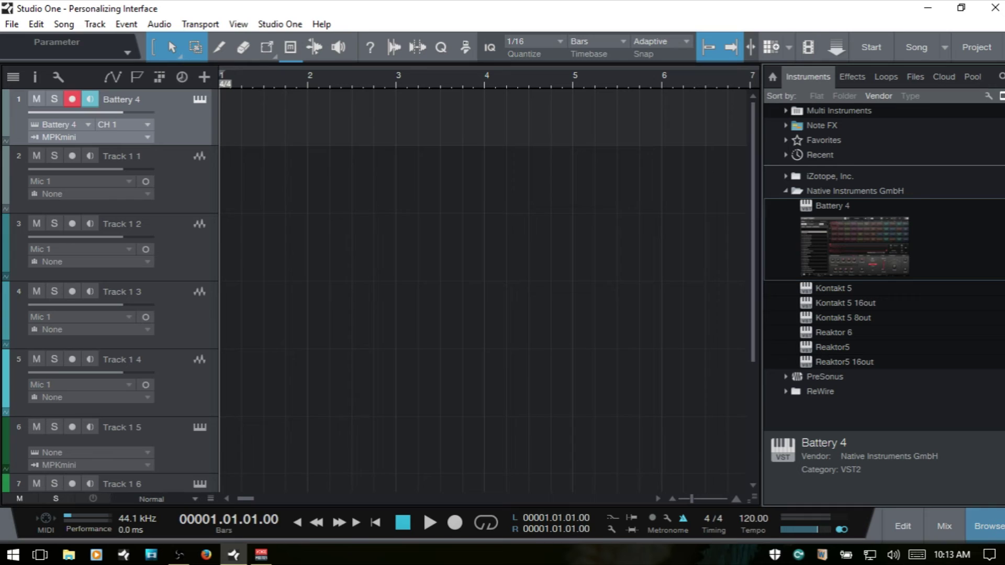
Toggle Show Thumbnails off and on in the PreSonus folder, then close the browser with F5.
click(796, 193)
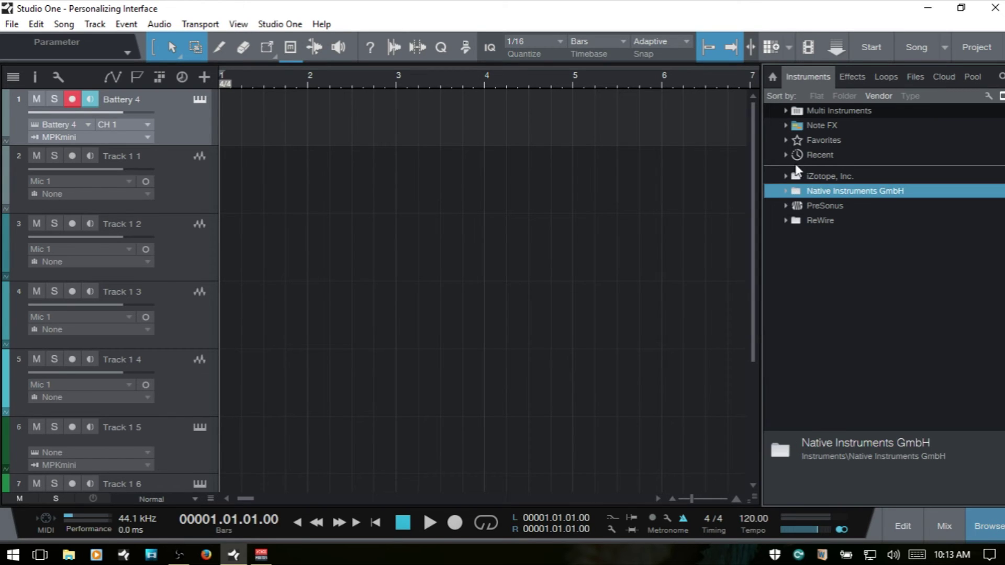
click(784, 205)
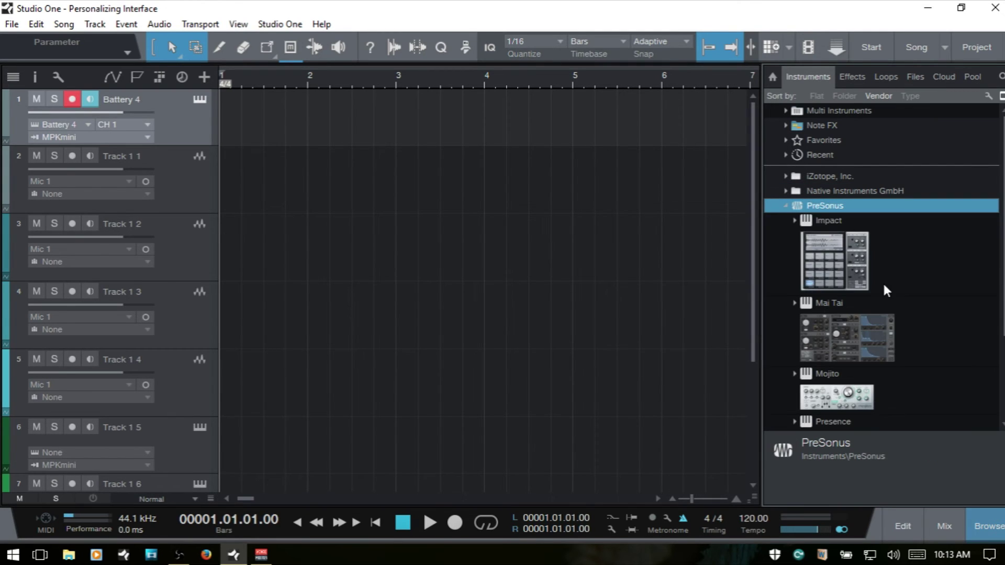
scroll(886, 291, down, 3)
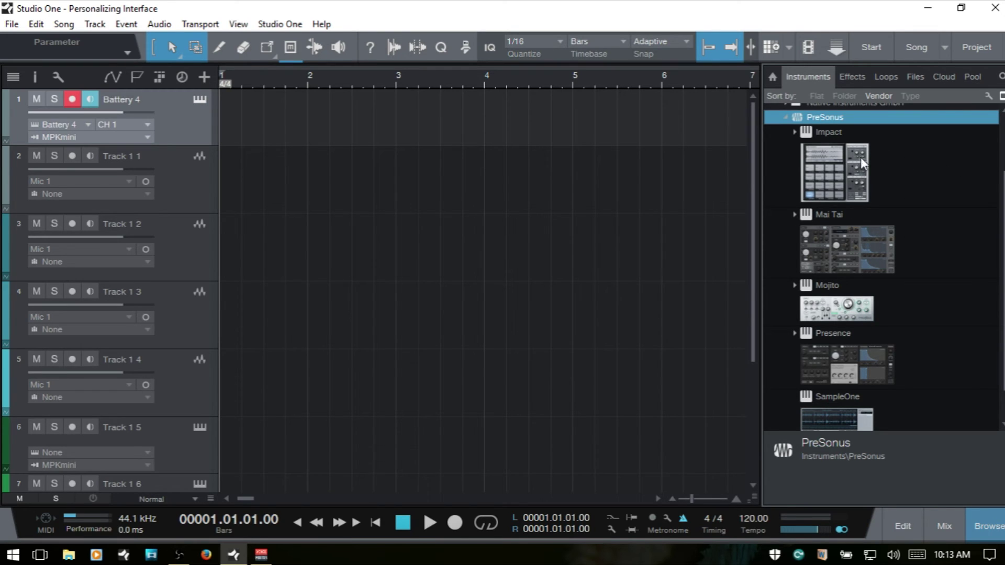
click(1002, 97)
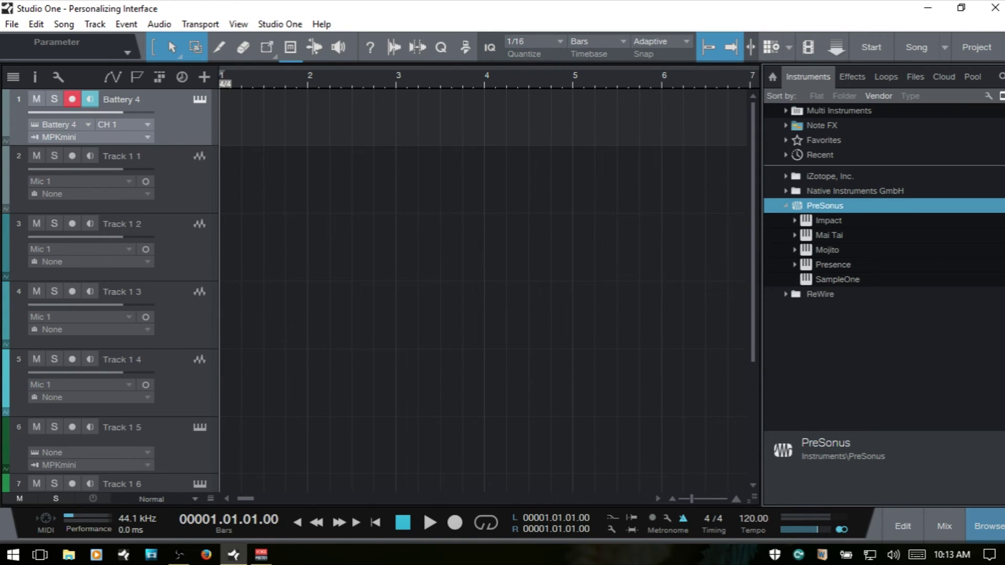
click(1001, 96)
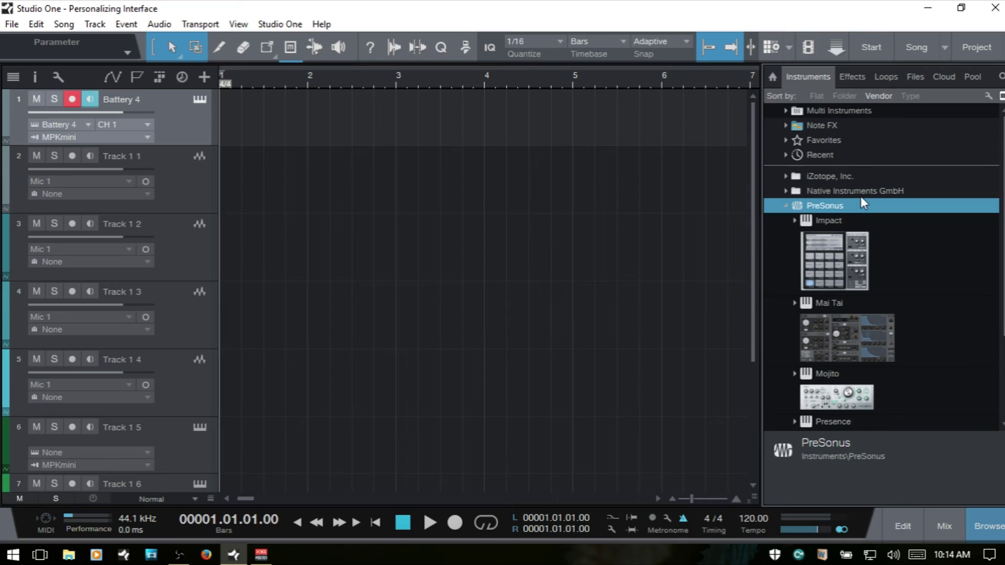
click(785, 206)
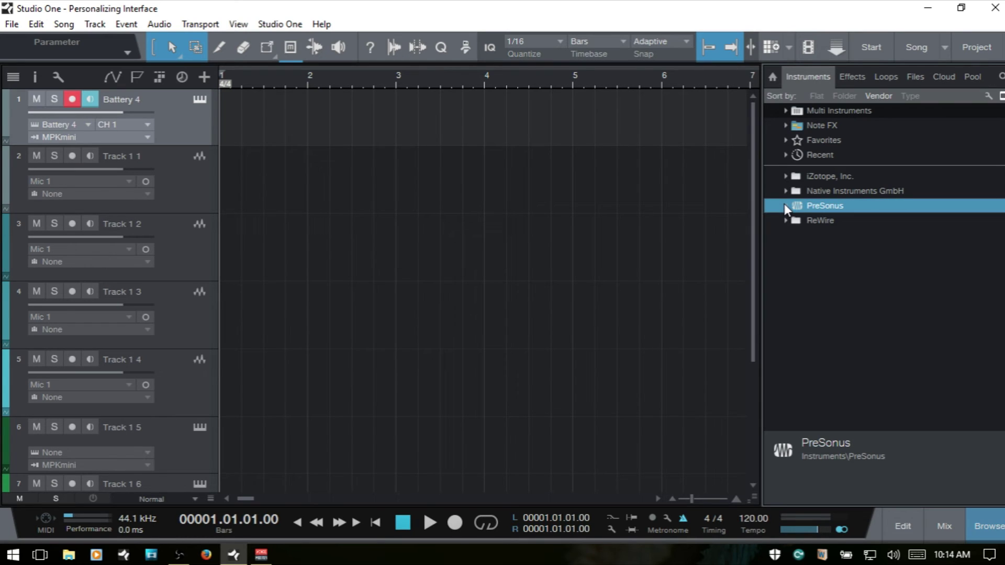
key(F5)
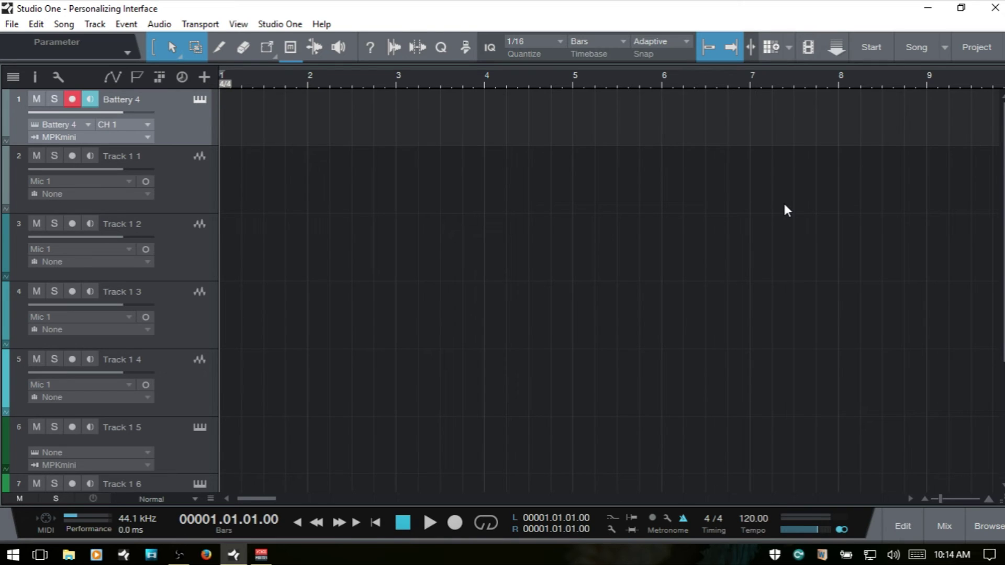
Open the Console below the arrangement with F3.
key(F3)
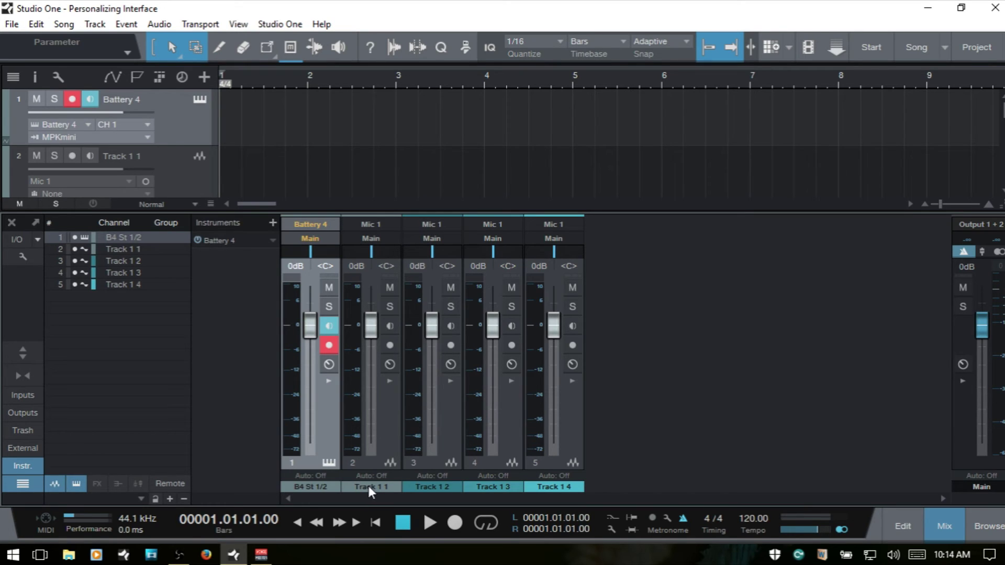
Colour the Battery 4 channel dark red, then make the Battery 4 track bright green.
click(308, 485)
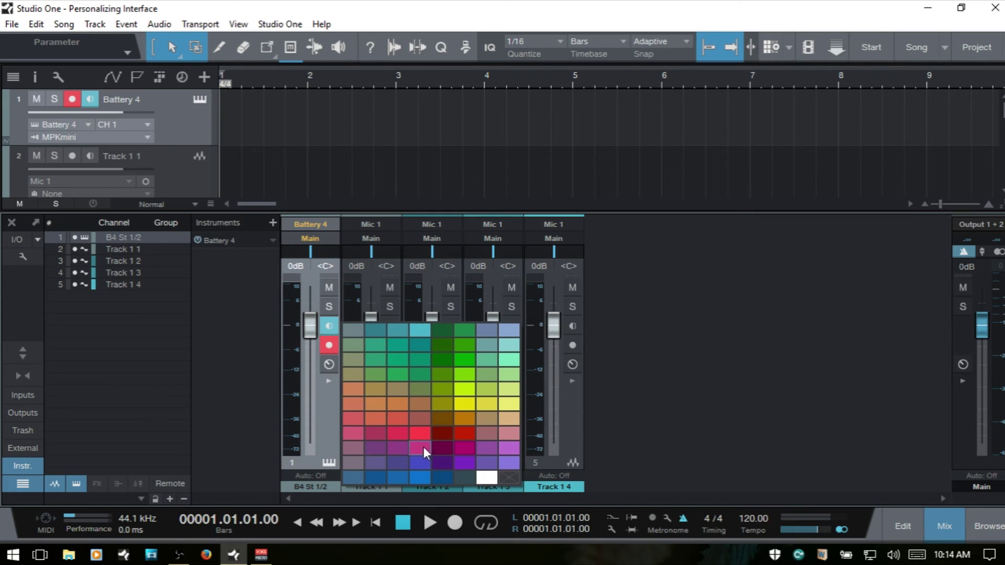
click(461, 438)
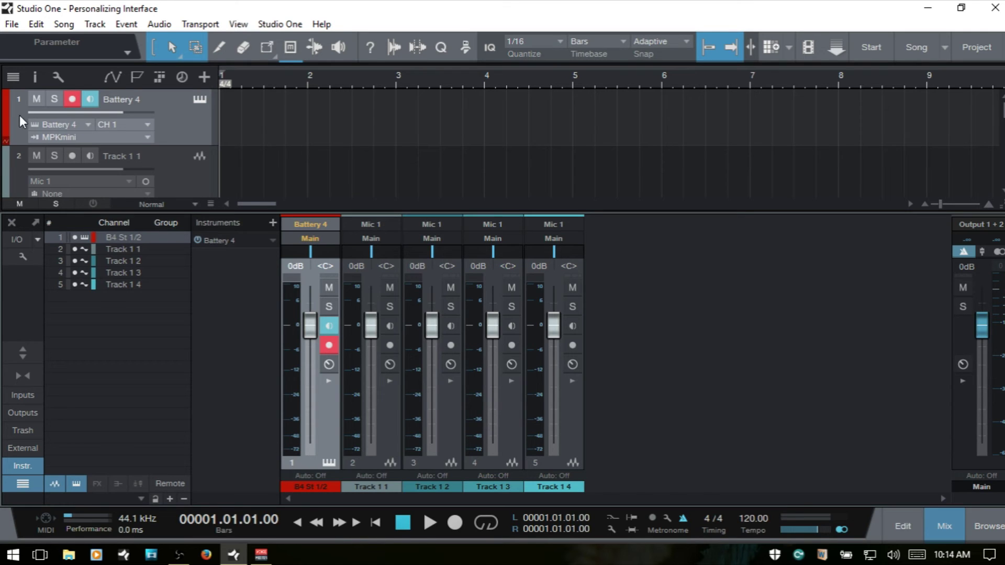
click(5, 117)
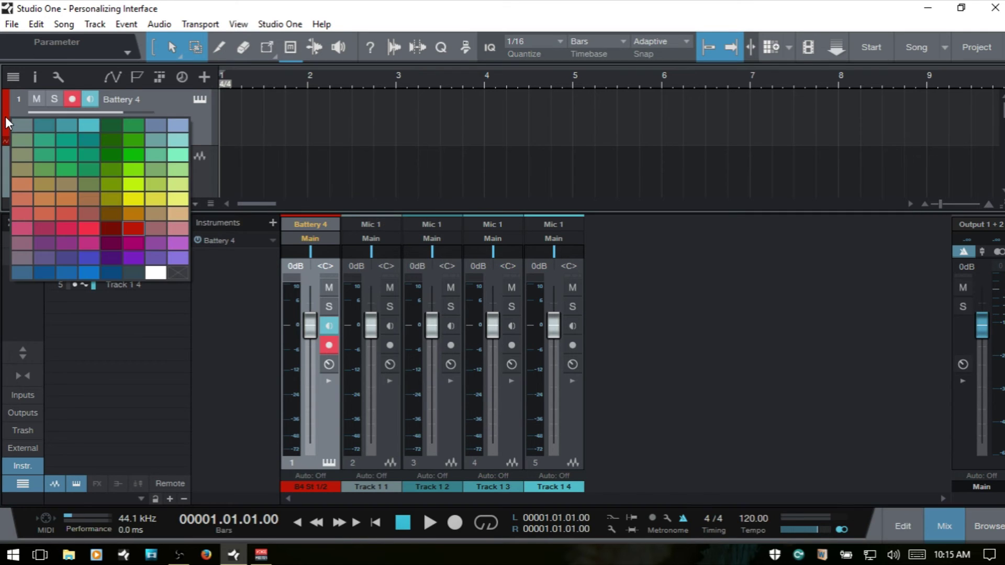
click(134, 156)
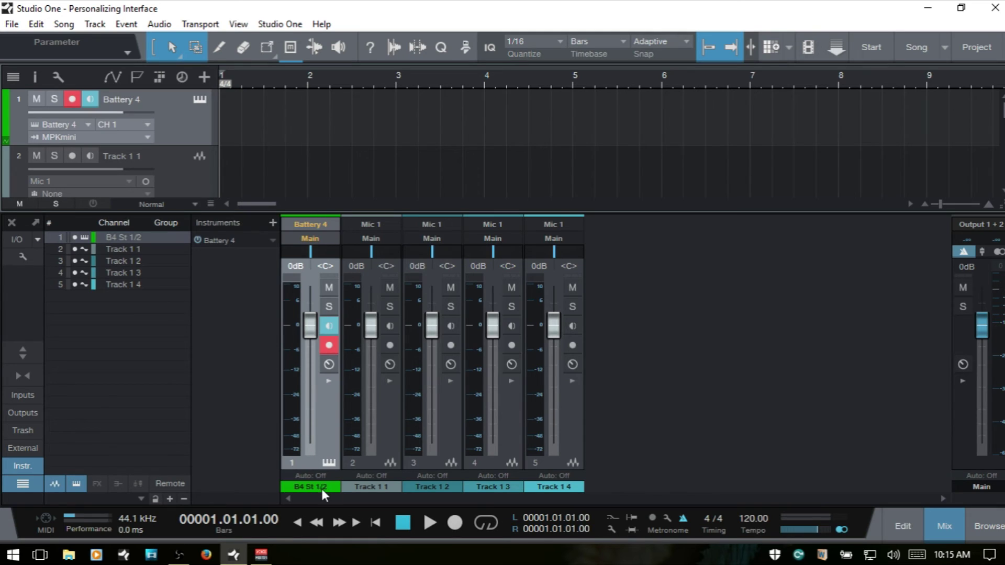
Enable 'Colorize channel strips' so Battery 4 shows green and the audio strips teal.
click(21, 257)
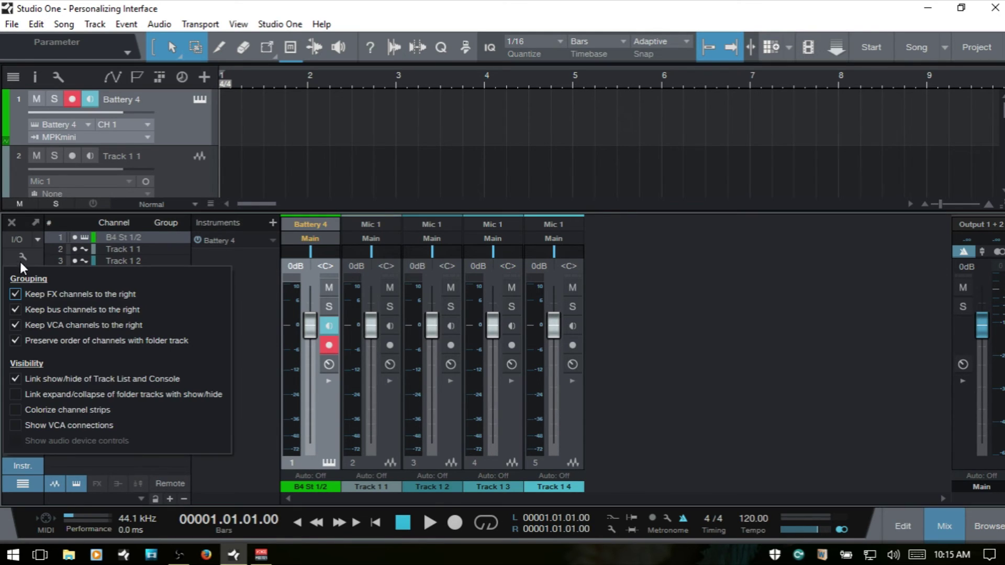
click(16, 410)
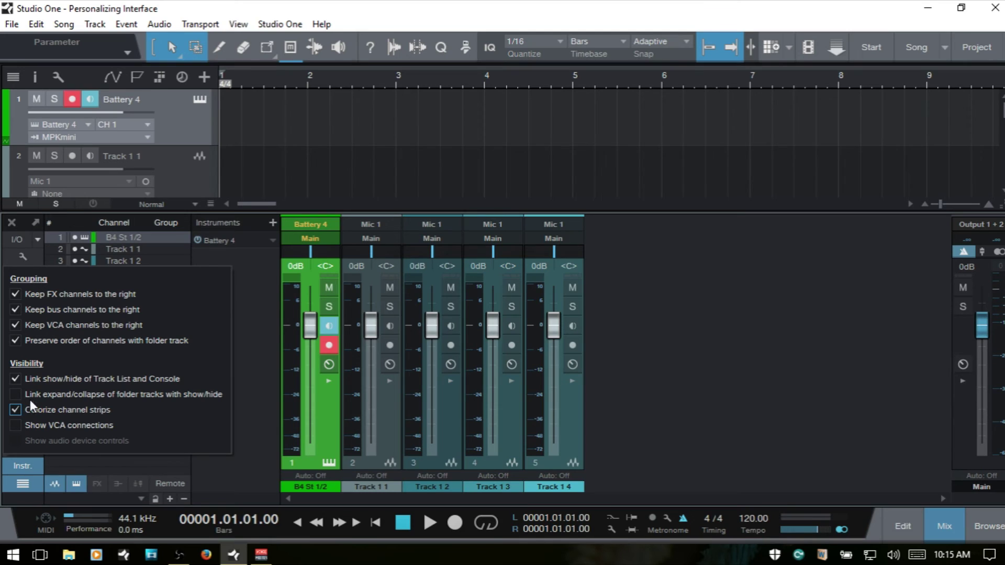
click(260, 379)
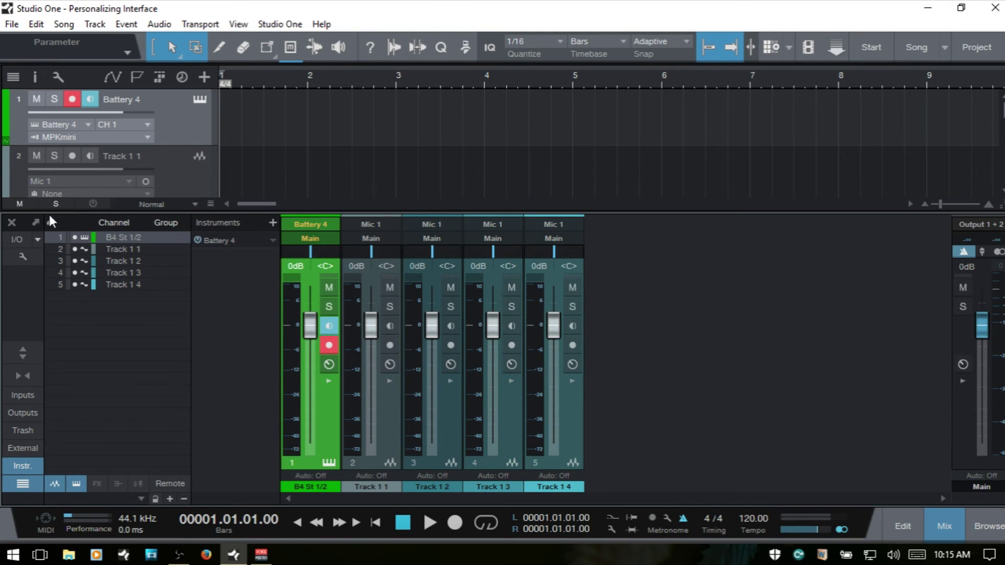
click(75, 237)
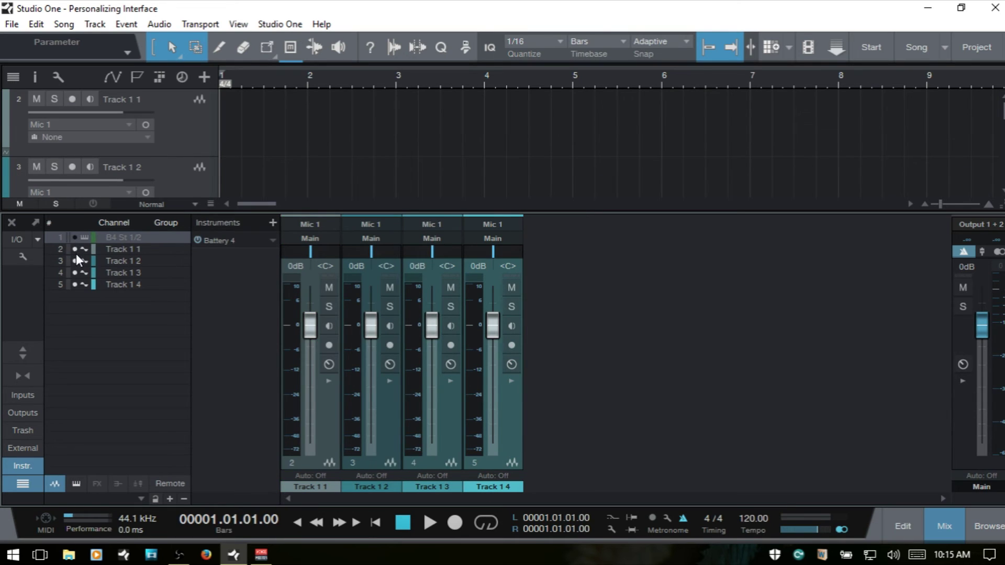
click(75, 261)
click(75, 272)
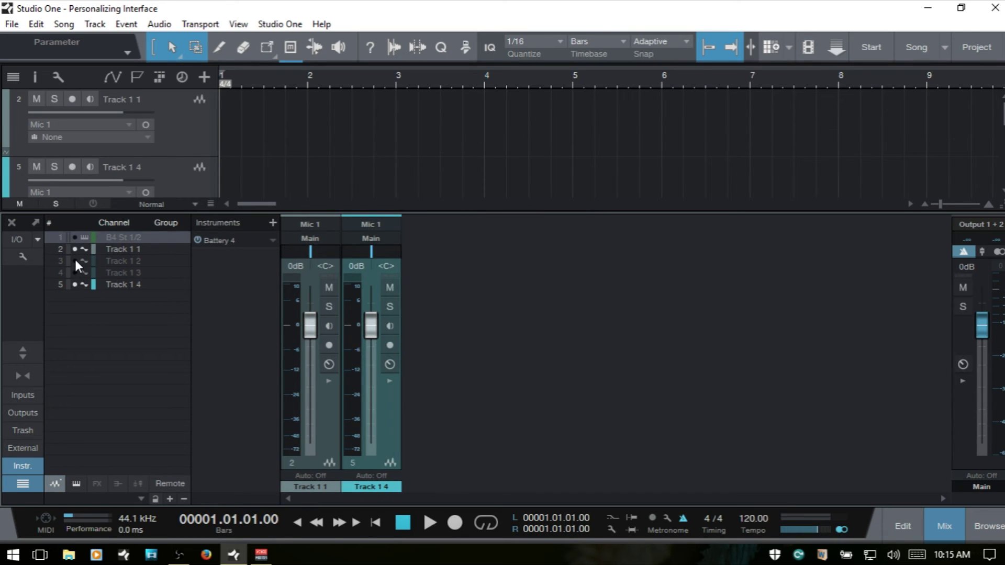
click(75, 259)
click(76, 270)
click(75, 237)
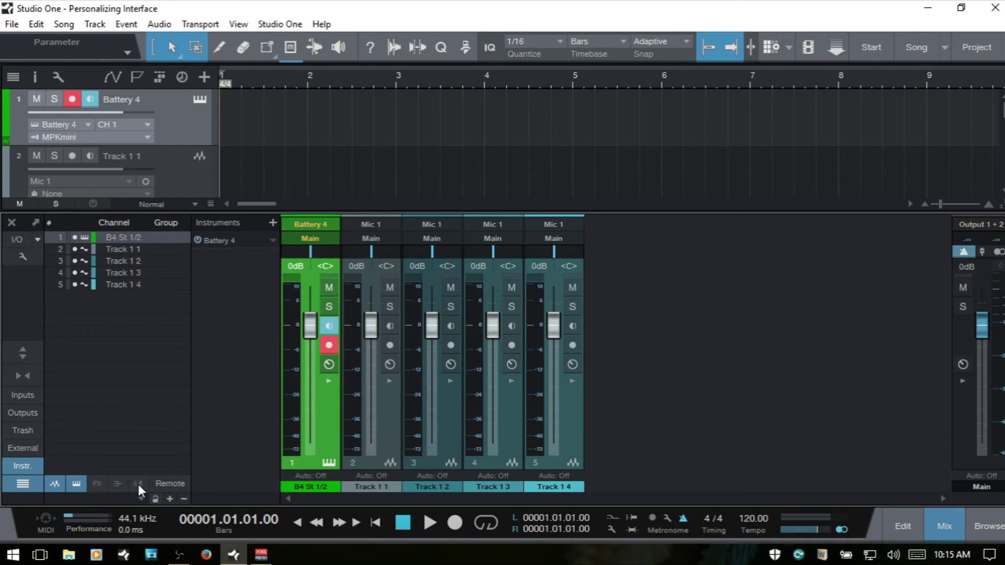
click(55, 485)
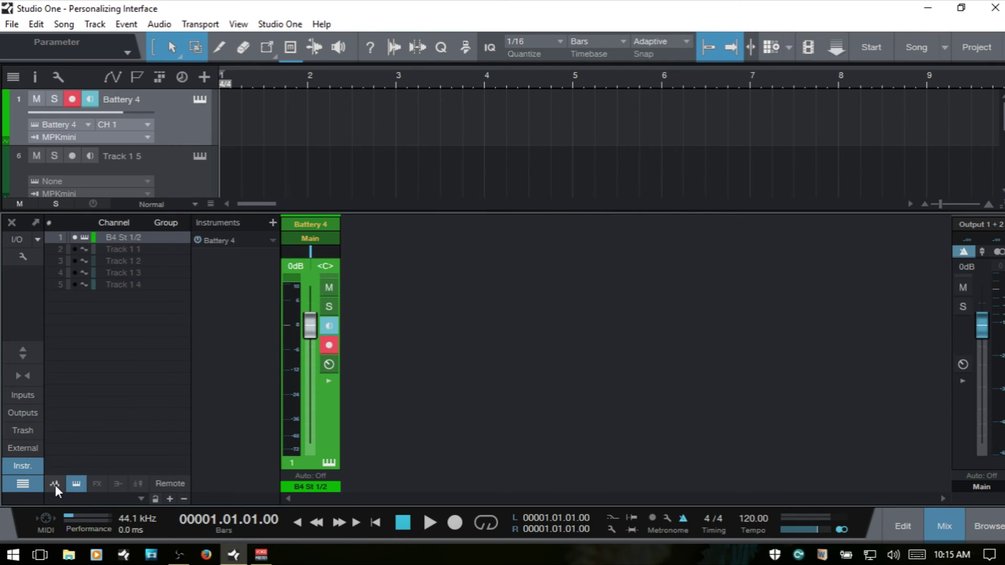
click(76, 483)
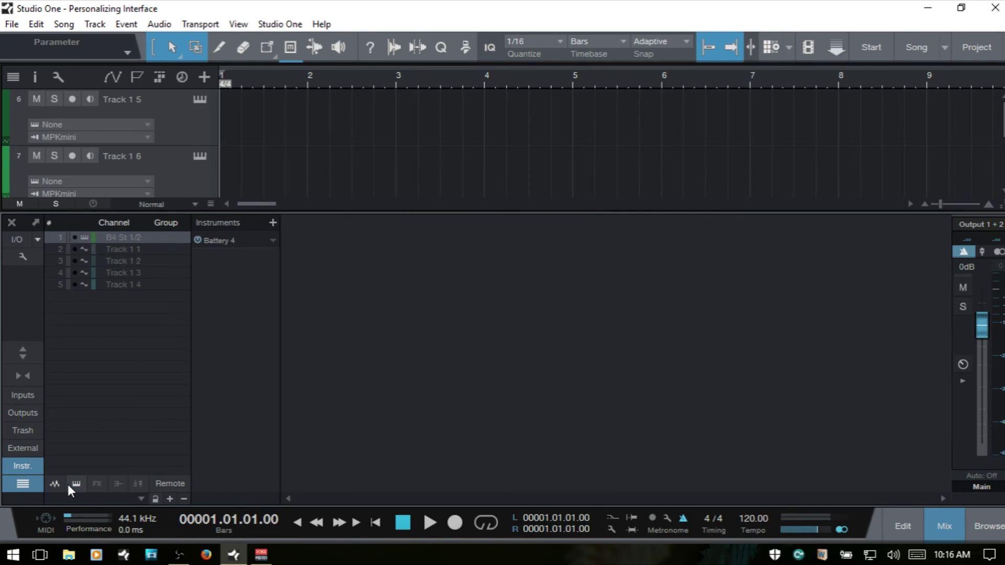
click(77, 484)
click(56, 483)
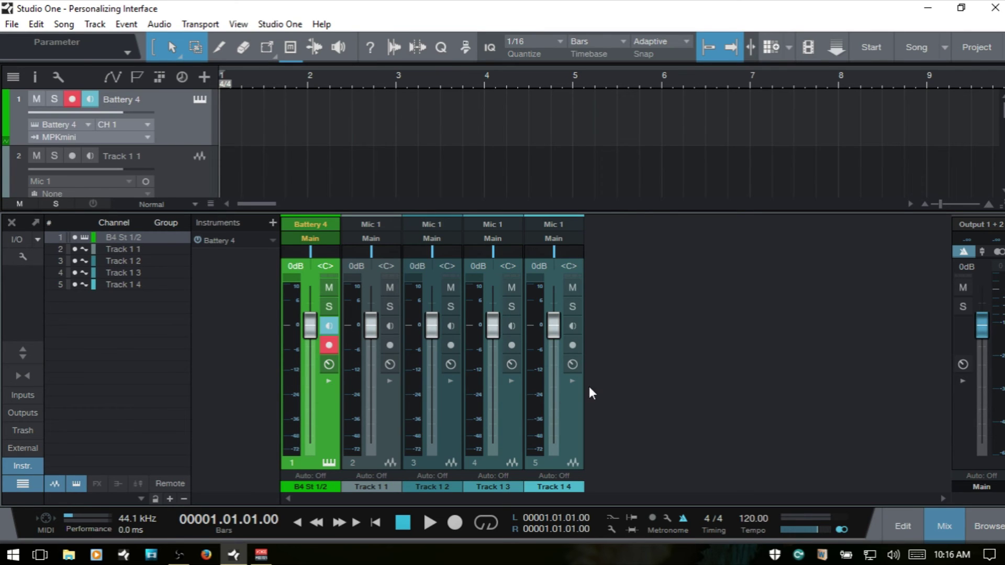
Add a Bus, an FX and a VCA channel to the console, collapsing their insert panels.
right_click(685, 375)
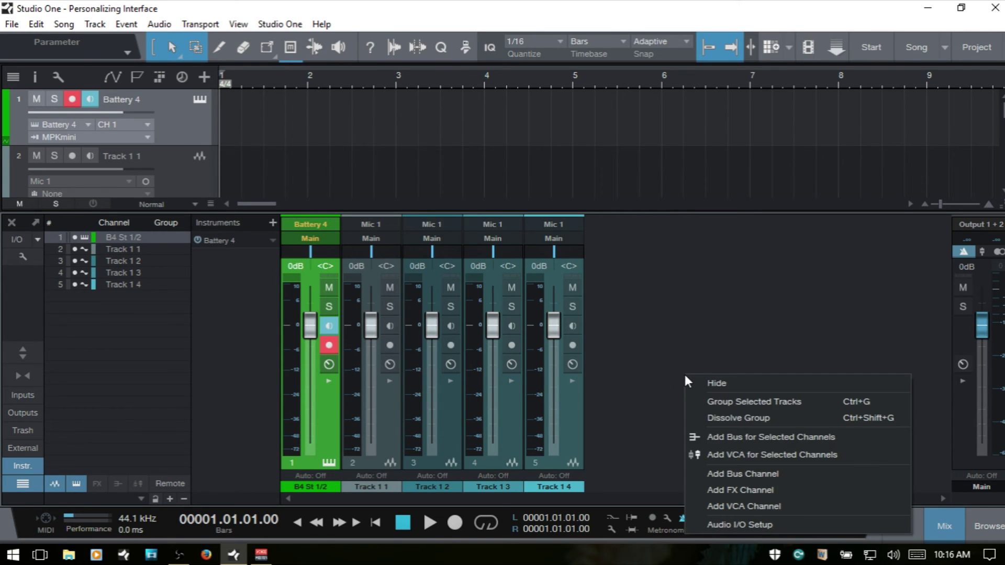
click(743, 478)
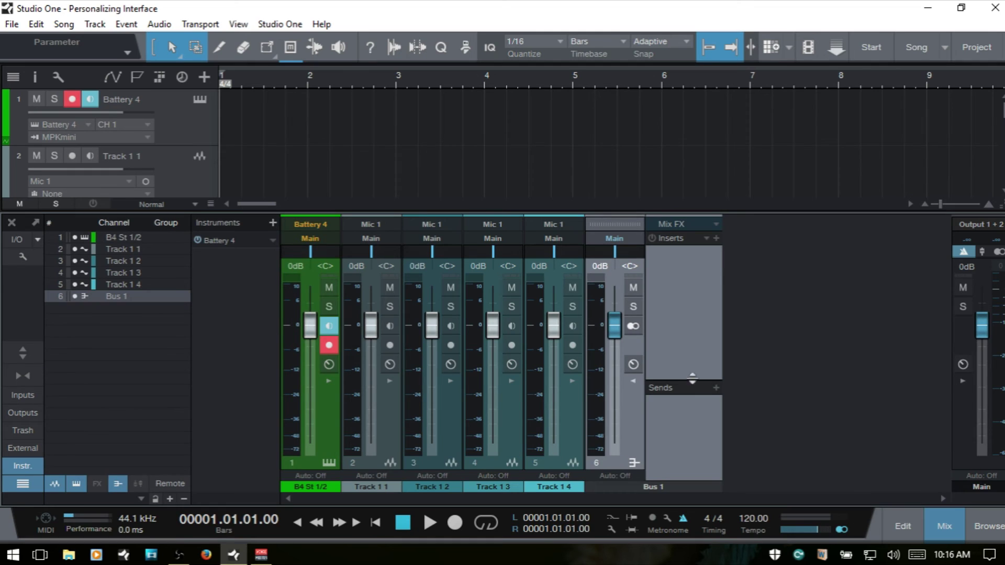
click(636, 379)
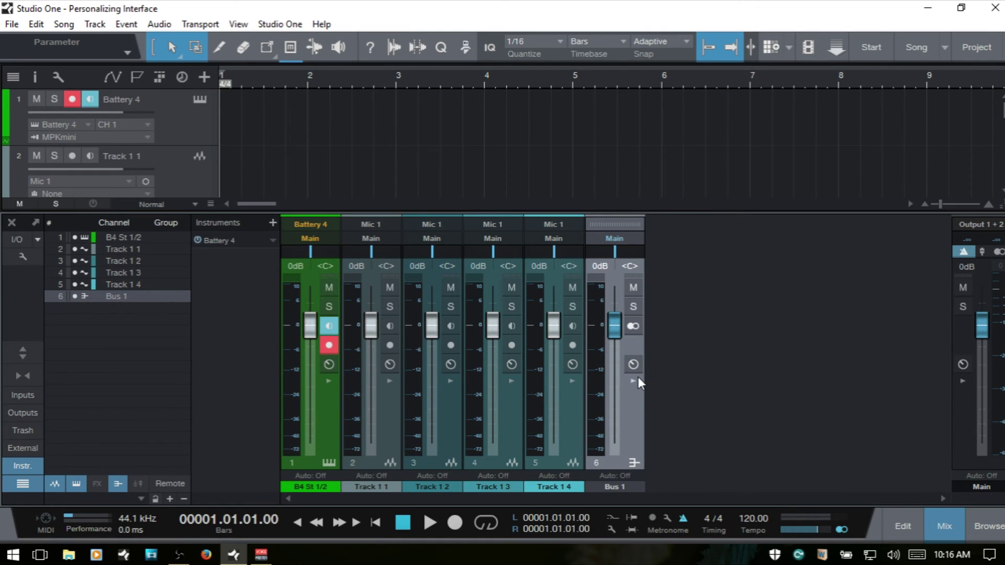
right_click(743, 363)
click(776, 496)
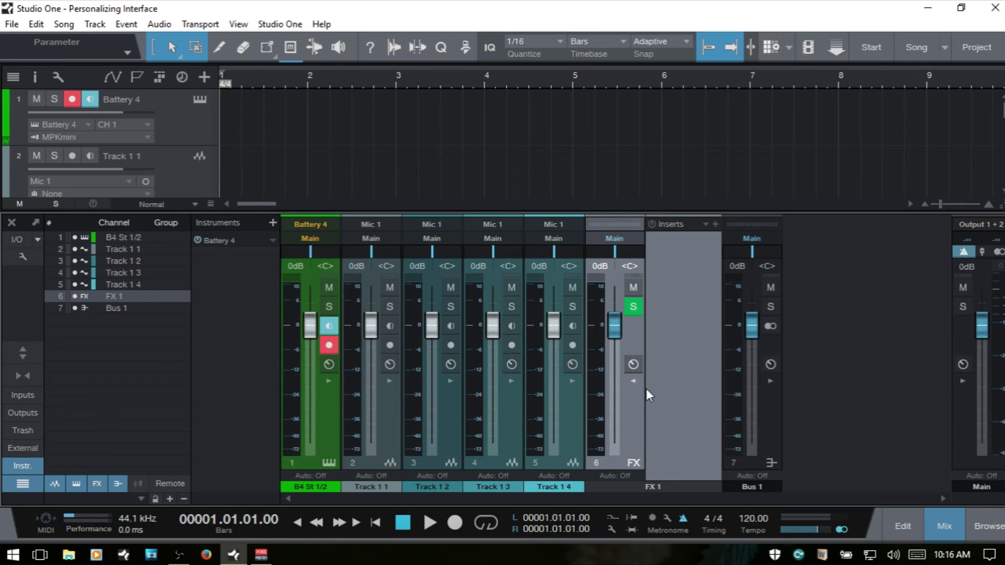
click(633, 378)
right_click(783, 371)
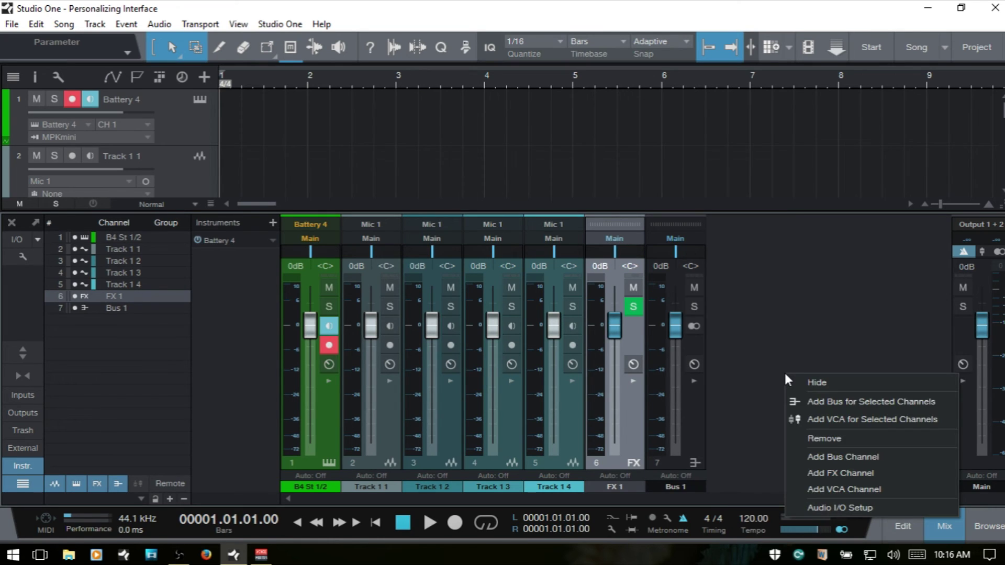
click(850, 488)
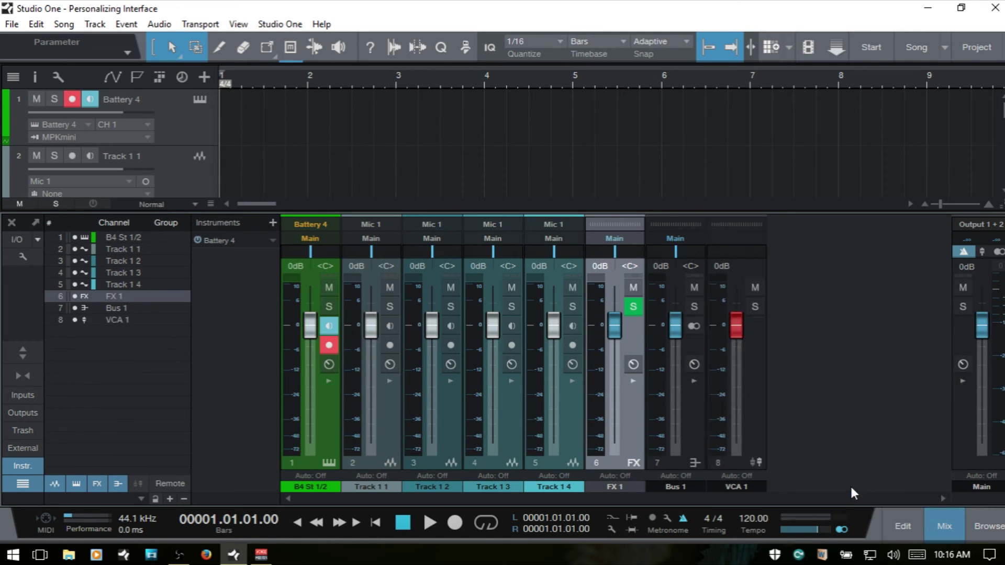
Hide VCA, bus and FX channels with the filter buttons, then show FX and bus again.
click(139, 483)
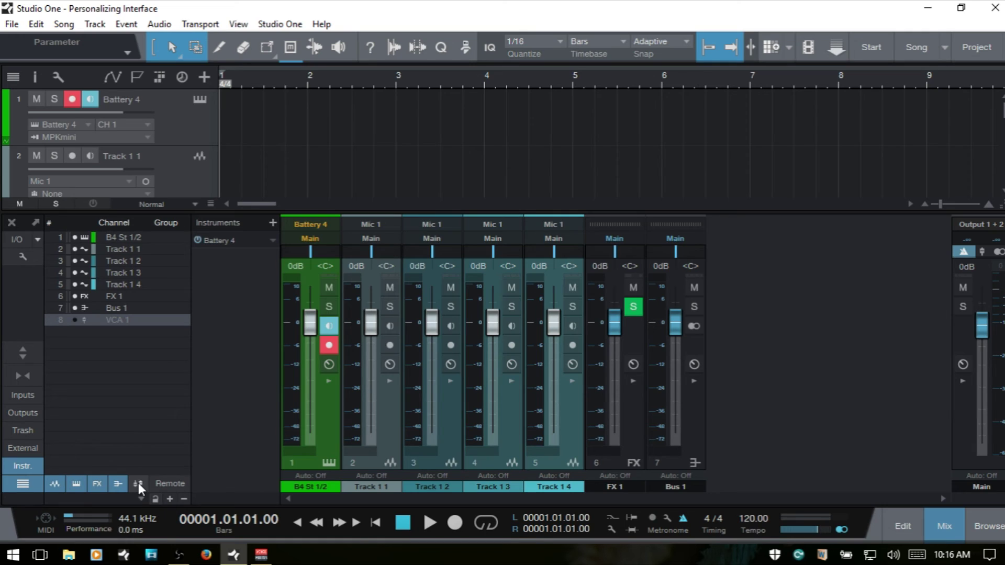
click(117, 485)
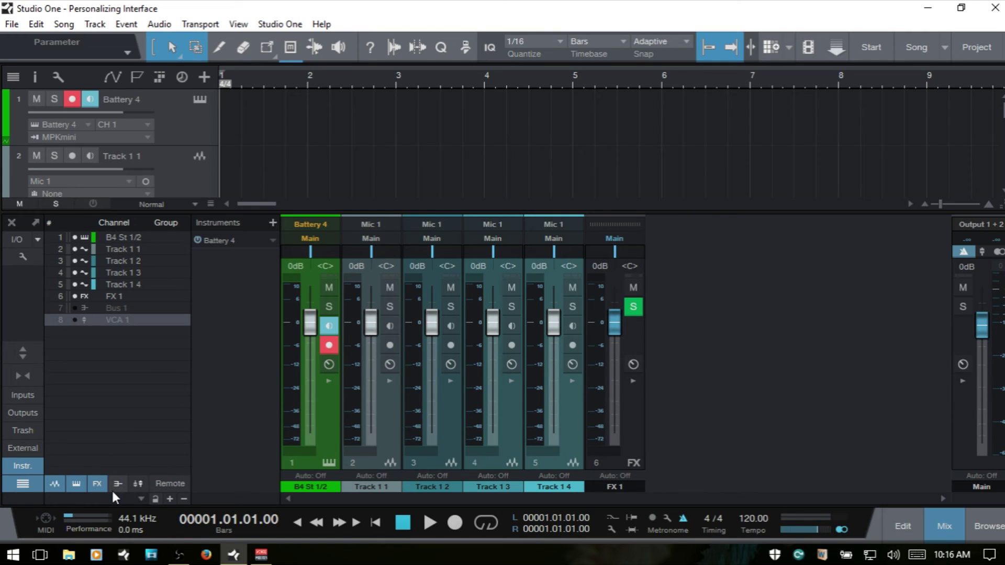
click(96, 484)
click(97, 483)
click(119, 484)
Show VCA channels, hide instrument channels, and cancel a scene save named 'Instruments'.
click(138, 483)
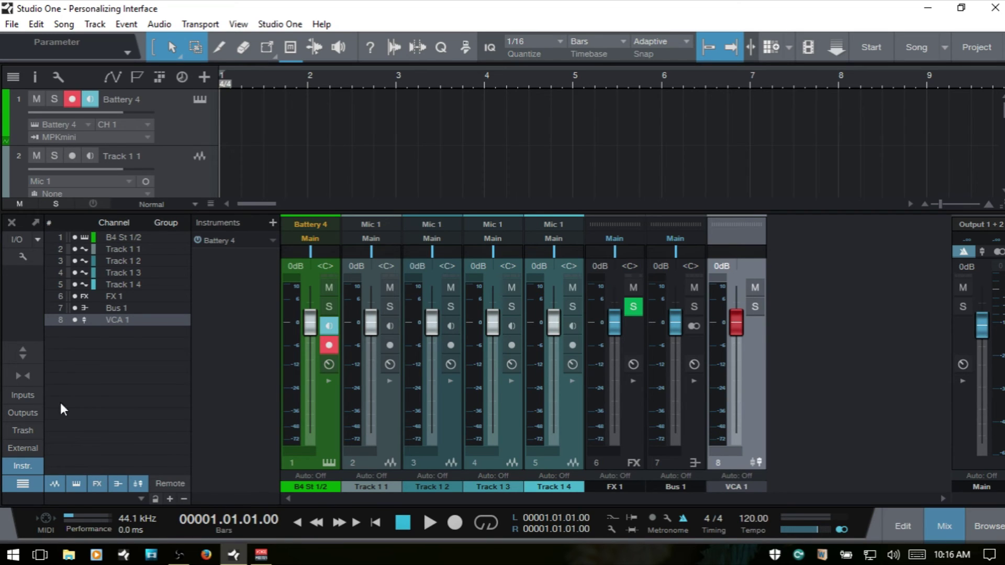
click(75, 484)
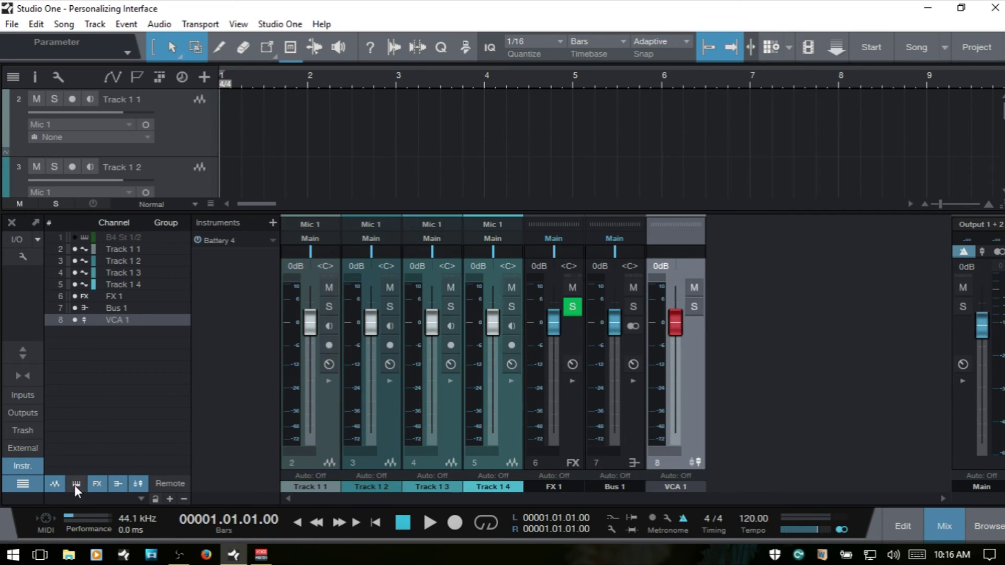
click(169, 499)
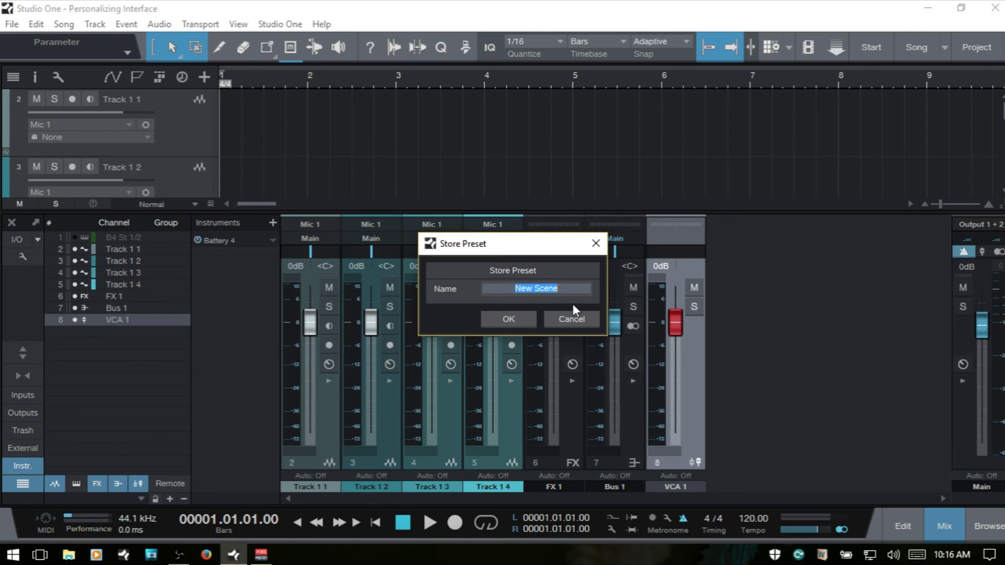
text(Instruments)
click(572, 319)
Hide the VCA, bus and FX channels, leaving only the four audio tracks visible.
click(138, 482)
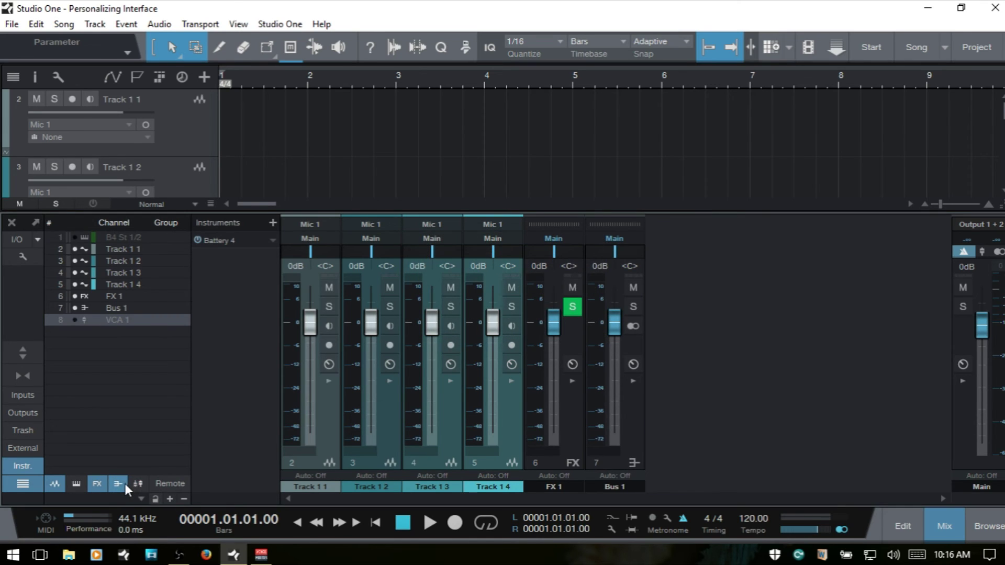
click(118, 482)
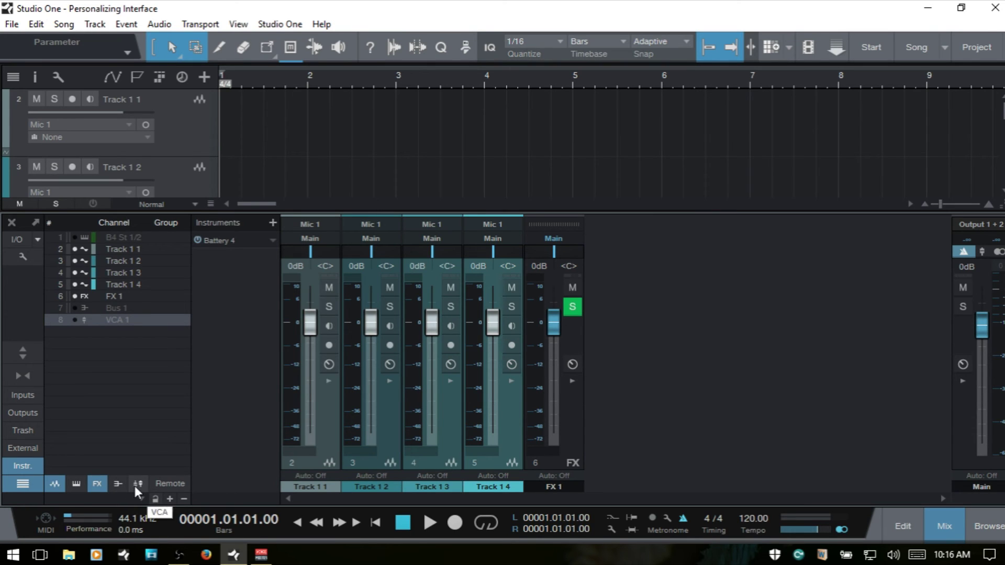
click(96, 483)
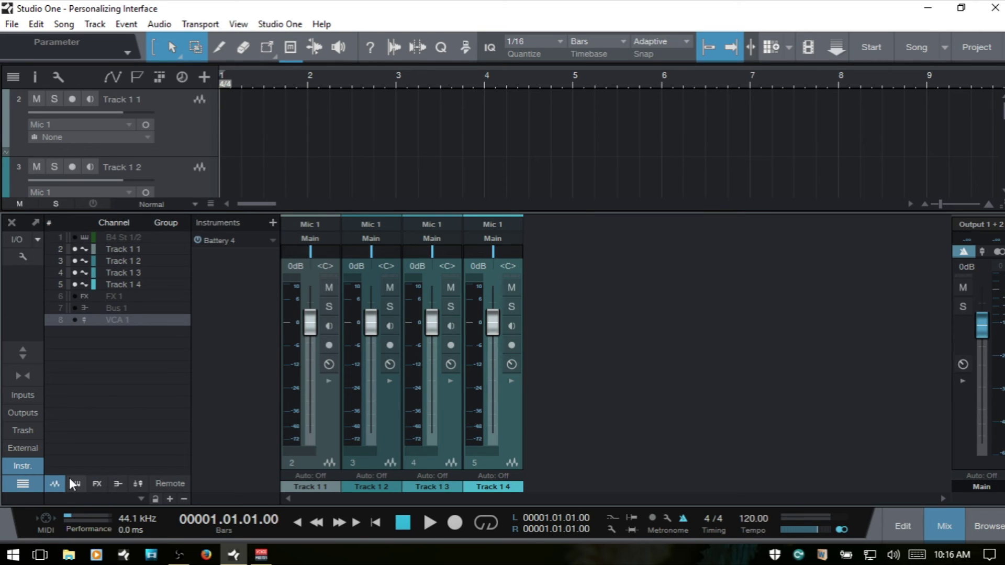
click(56, 483)
click(56, 483)
Store the audio-only view as scene 'Audio' and the instruments-only view as 'Instruments'.
click(170, 498)
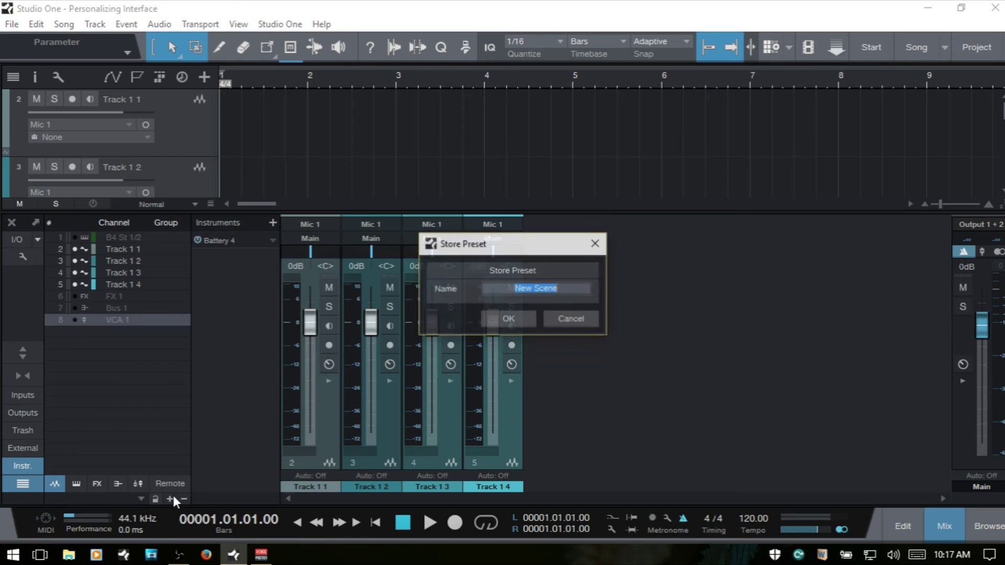
text(Audio)
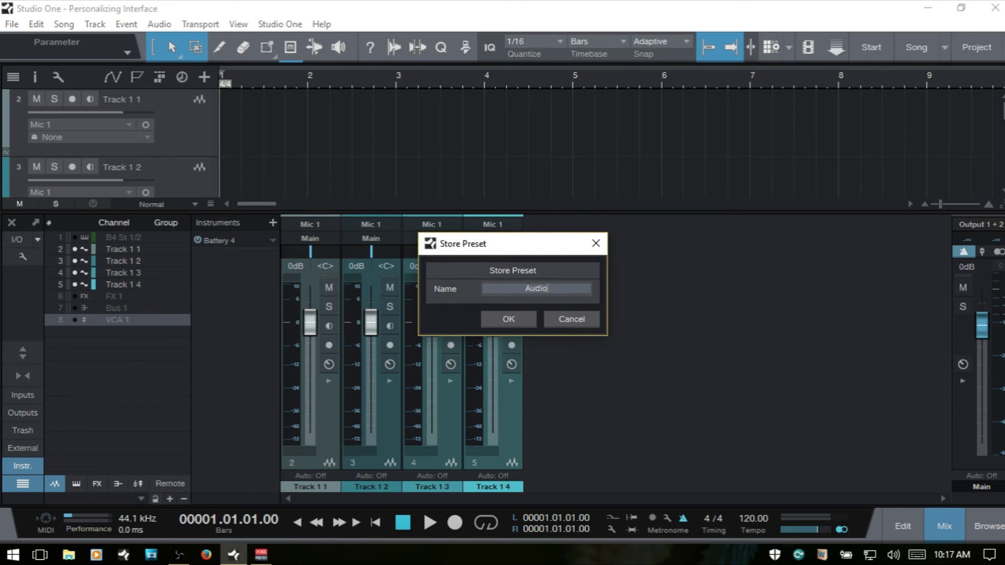
key(Return)
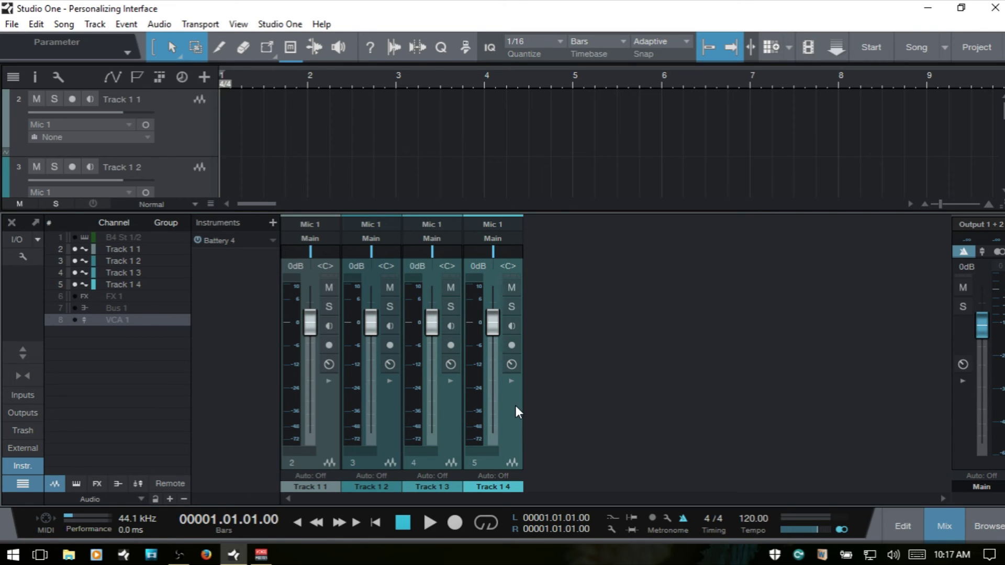
click(75, 483)
click(56, 484)
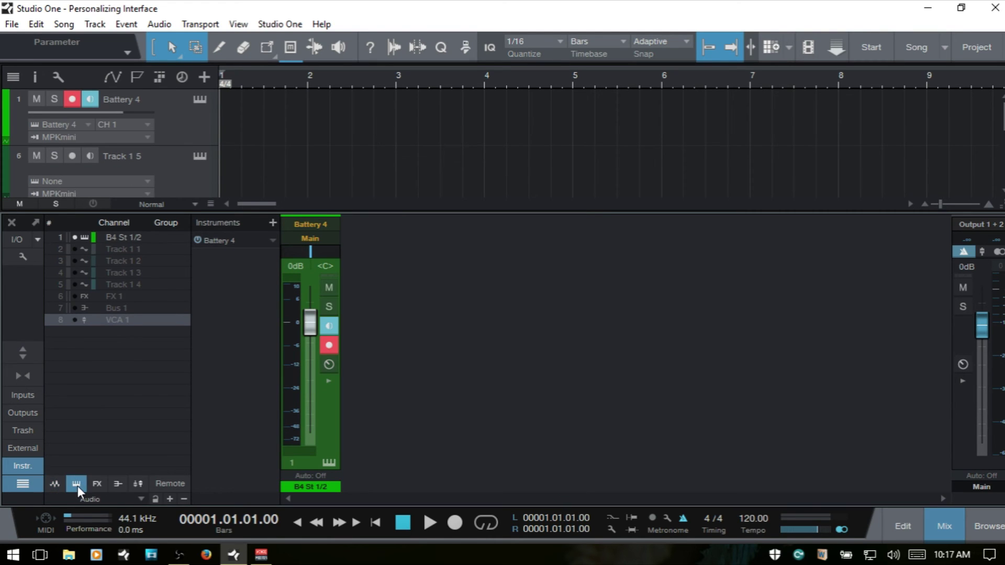
click(170, 498)
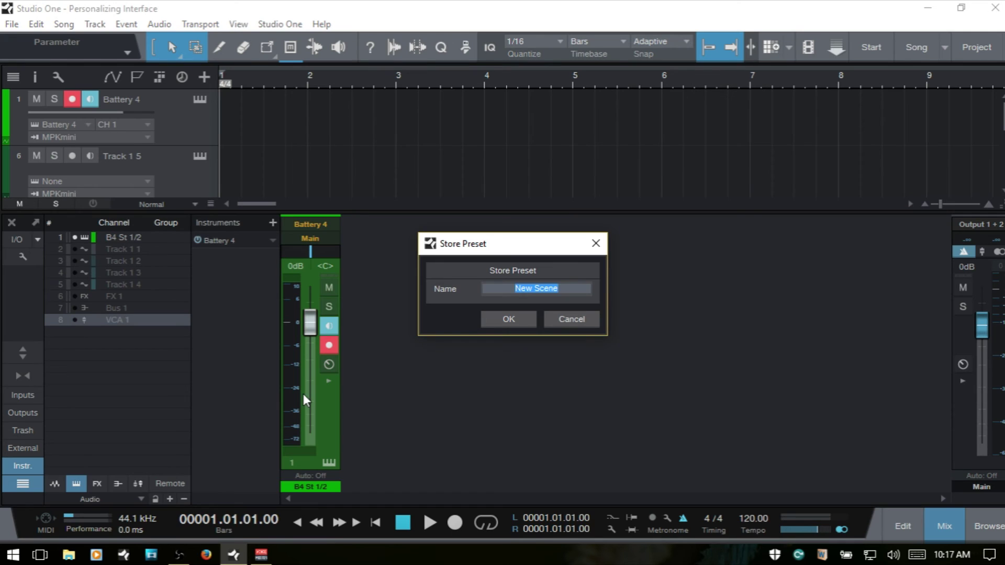
text(Instruments)
key(Return)
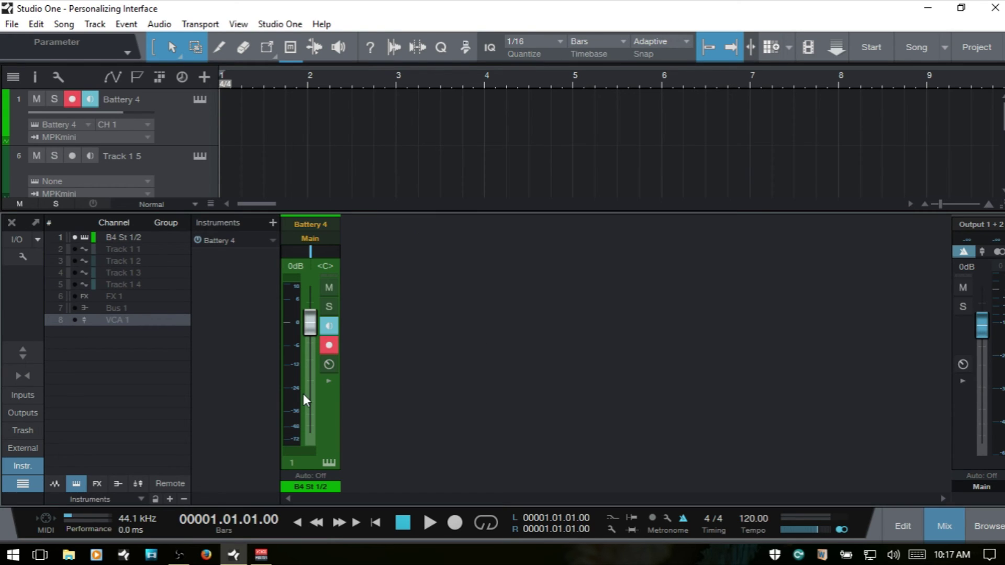
Filter the console to FX channels only and store it as scene 'FX'.
click(82, 484)
click(96, 484)
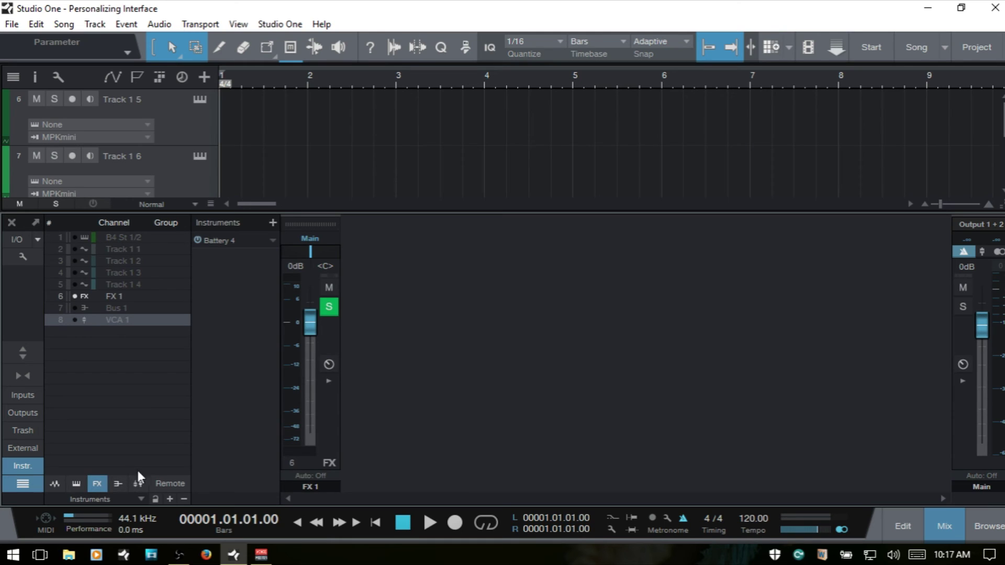
click(169, 499)
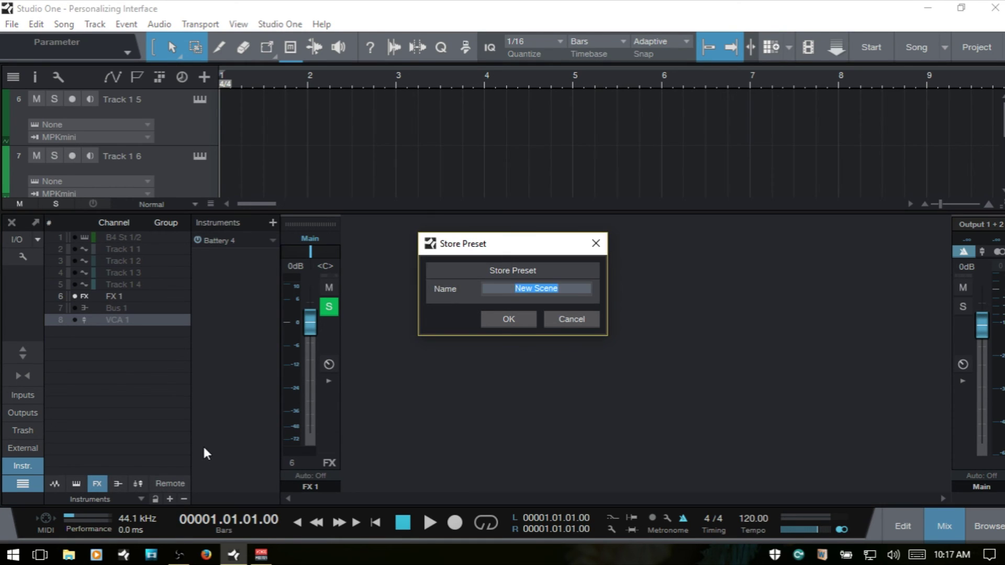
text(FX)
key(Return)
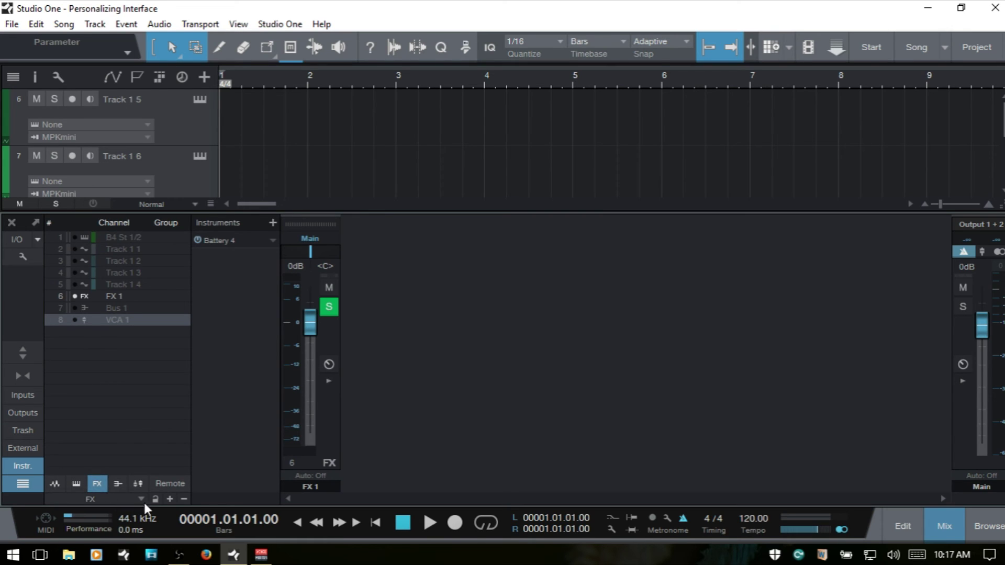
Show bus, instrument and audio channels again and store the view as scene 'All Channels'.
click(118, 484)
click(76, 482)
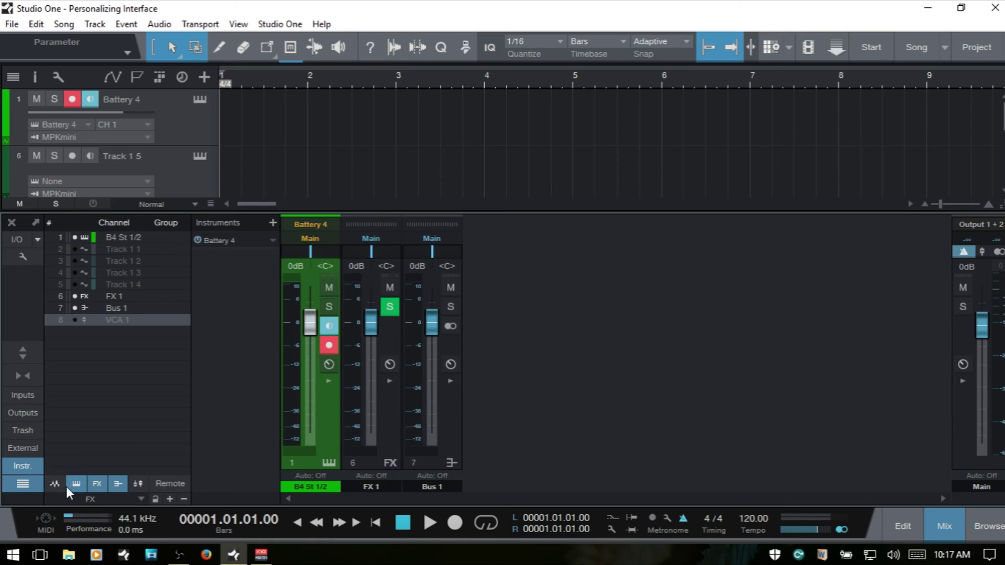
click(58, 486)
click(169, 499)
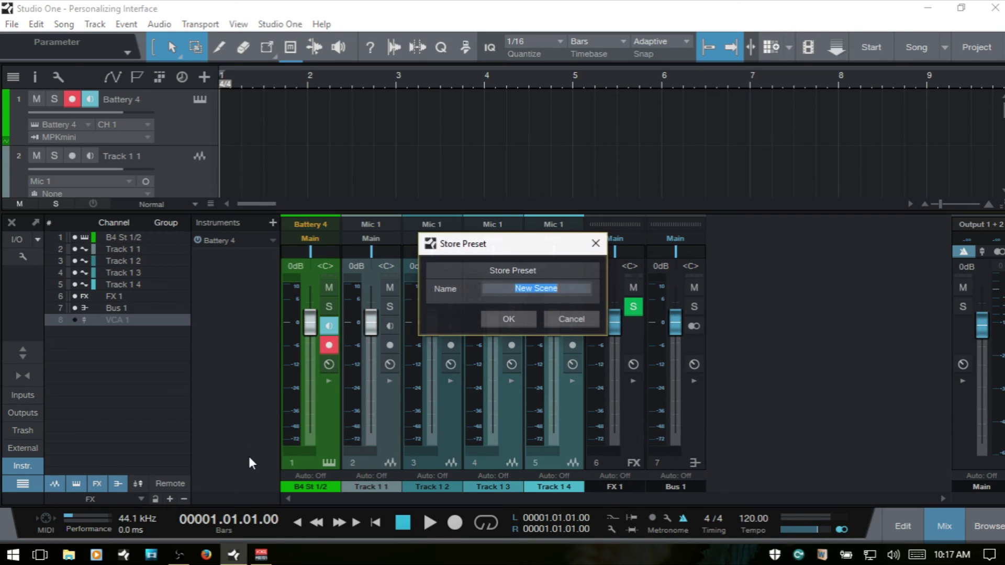
text(All Ca)
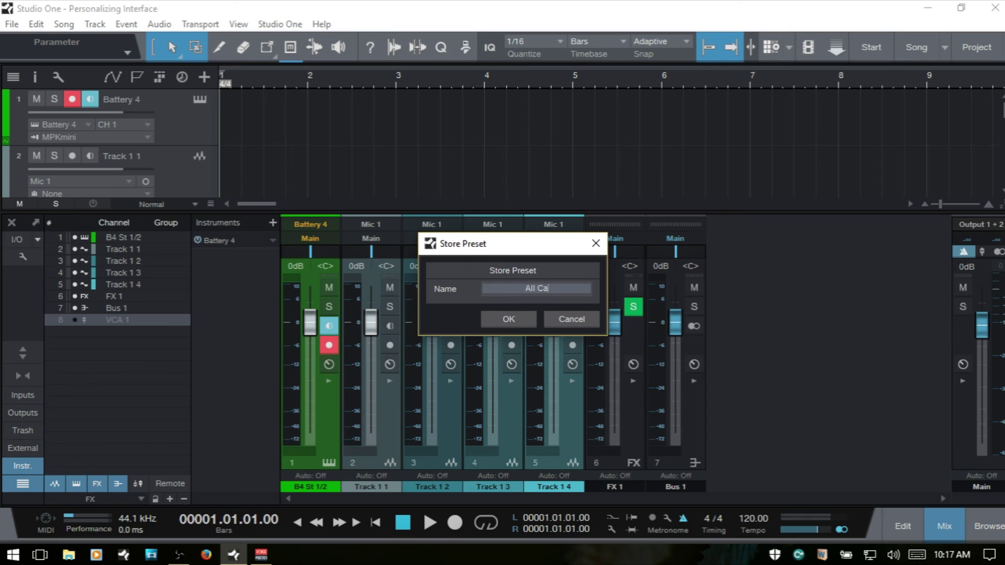
key(BackSpace)
text(hannels)
key(Return)
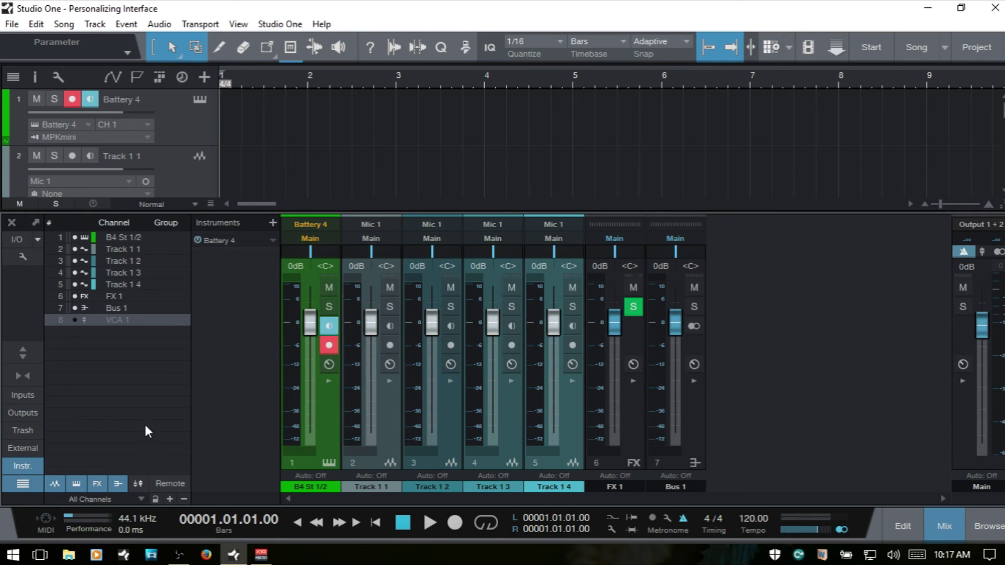
Recall the Audio, Instruments and FX scenes in turn, then Audio again.
click(117, 498)
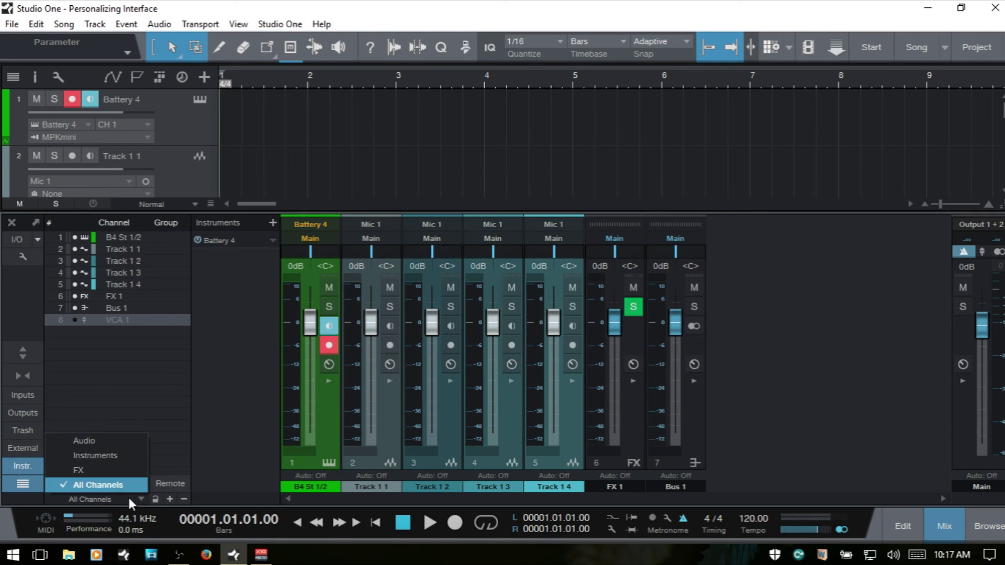
click(95, 443)
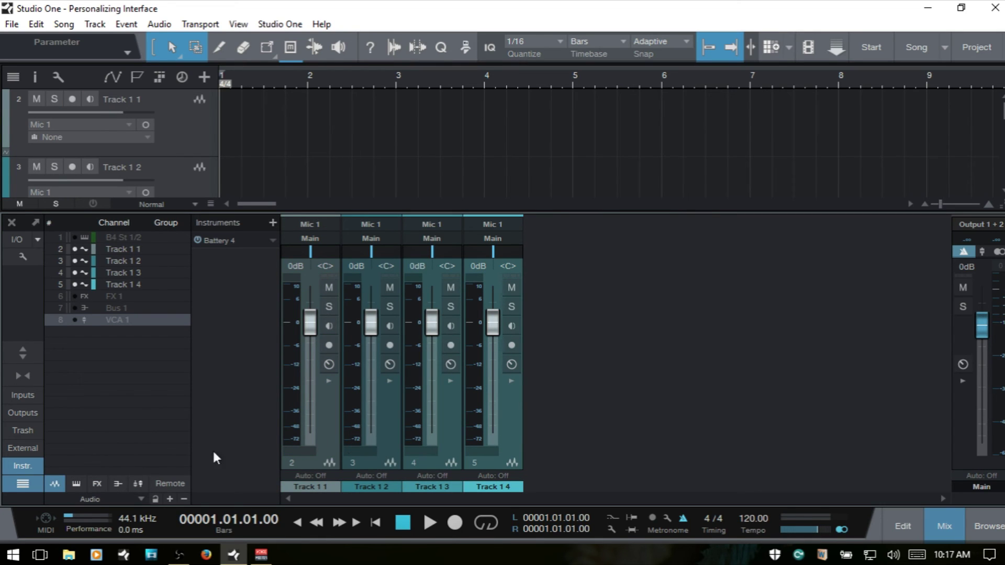
click(86, 499)
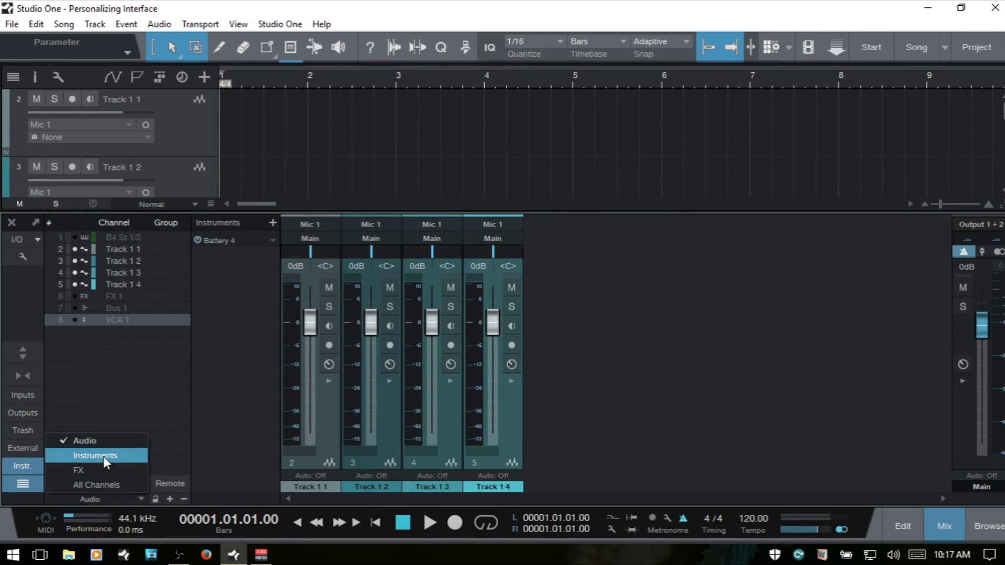
click(103, 457)
click(92, 498)
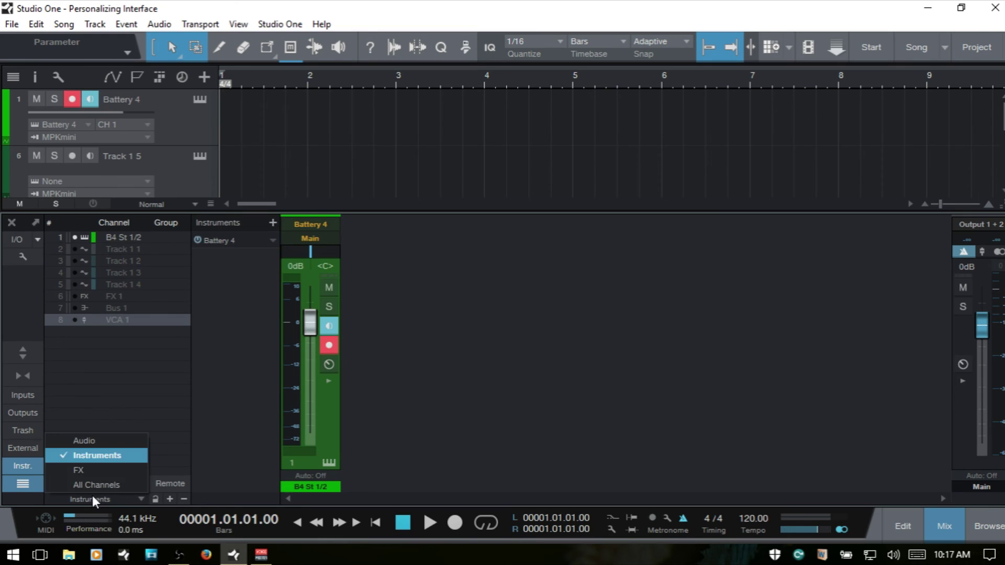
click(97, 470)
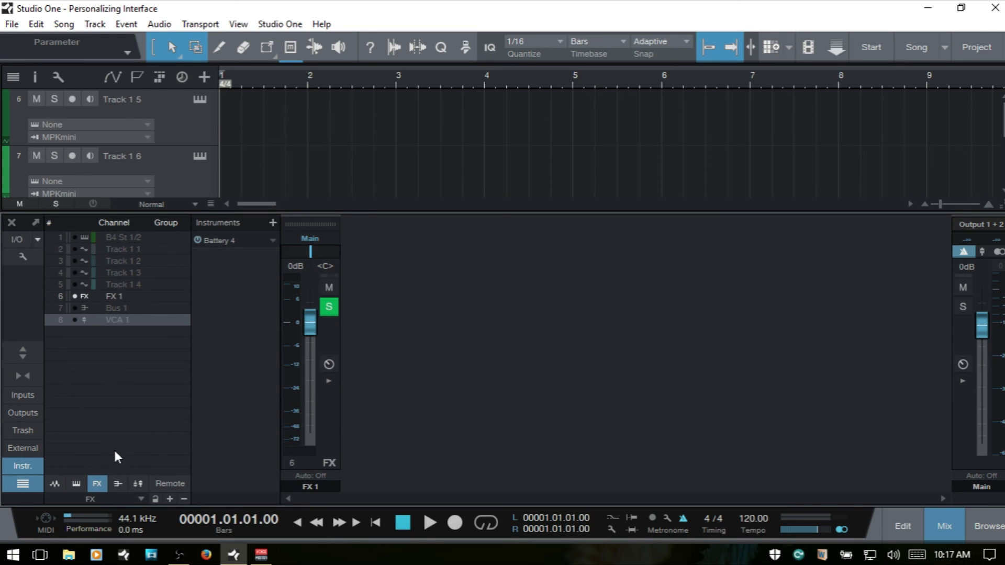
click(111, 495)
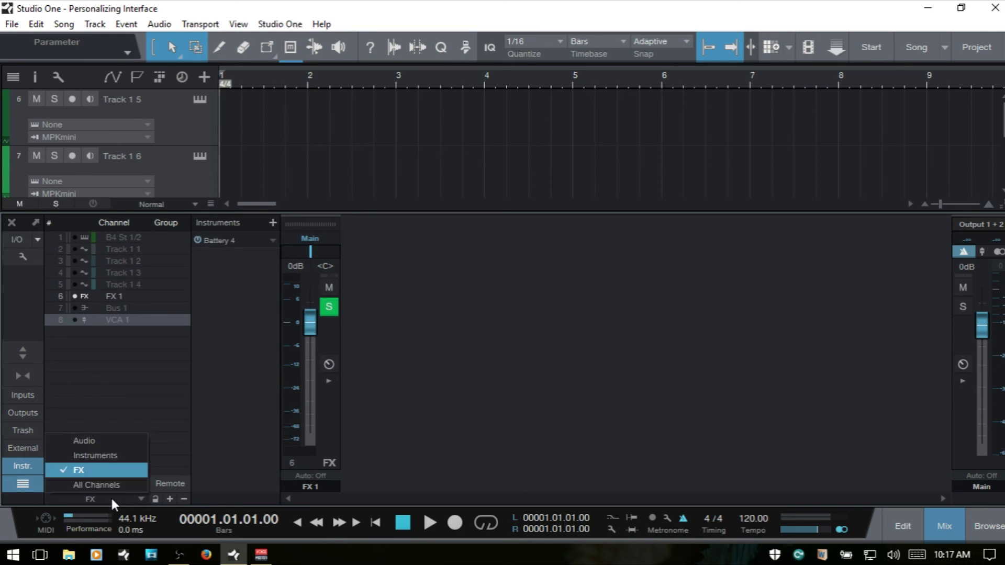
key(Escape)
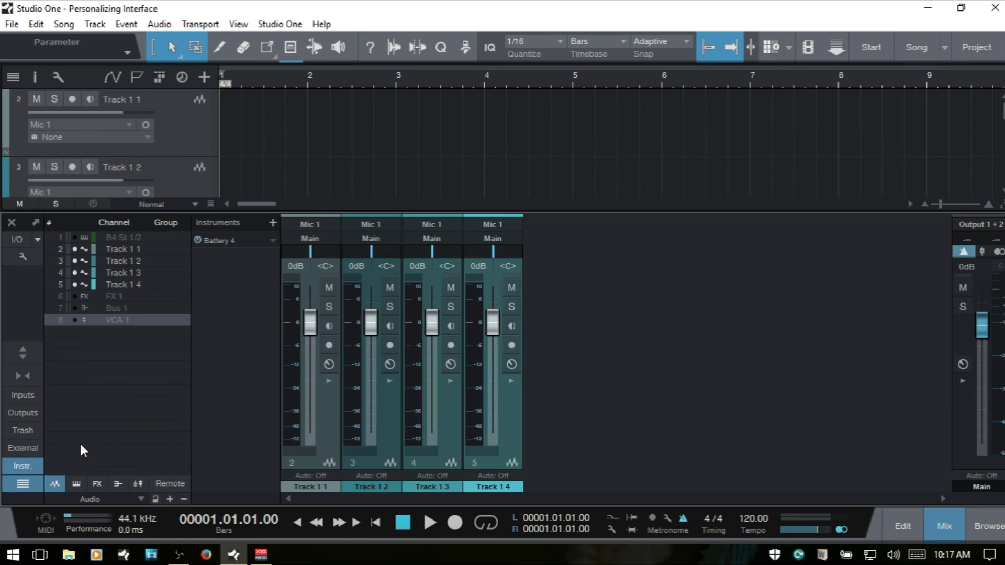
Hide Tracks 1 2, 1 4 and 1 3, then recall the FX scene and finally All Channels.
click(74, 262)
click(75, 285)
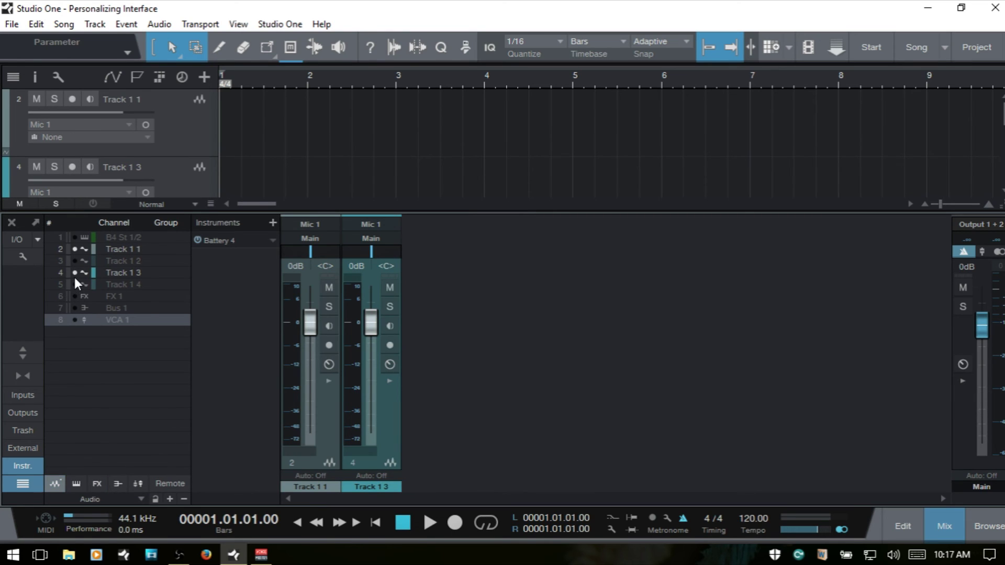
click(74, 272)
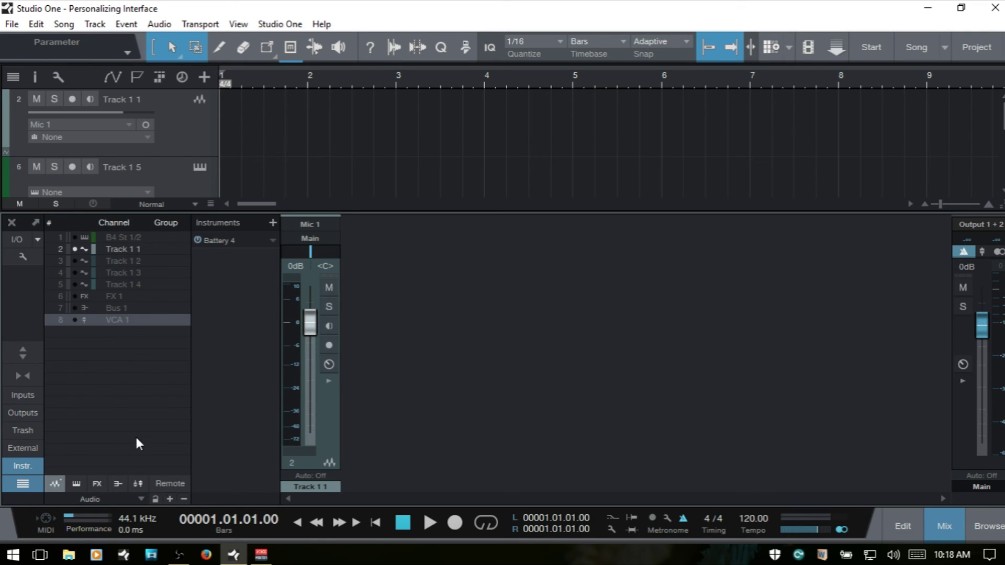
click(138, 496)
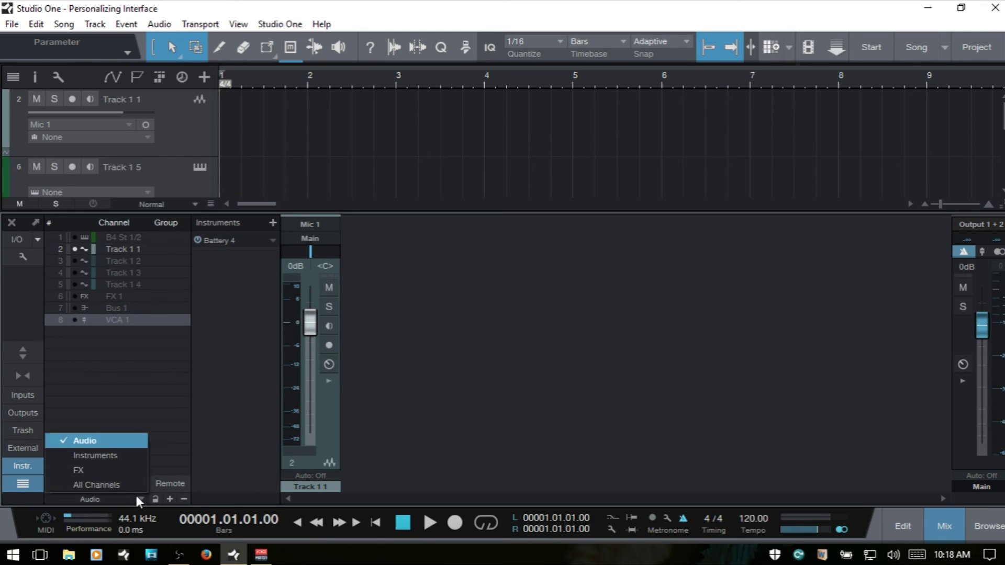
click(116, 471)
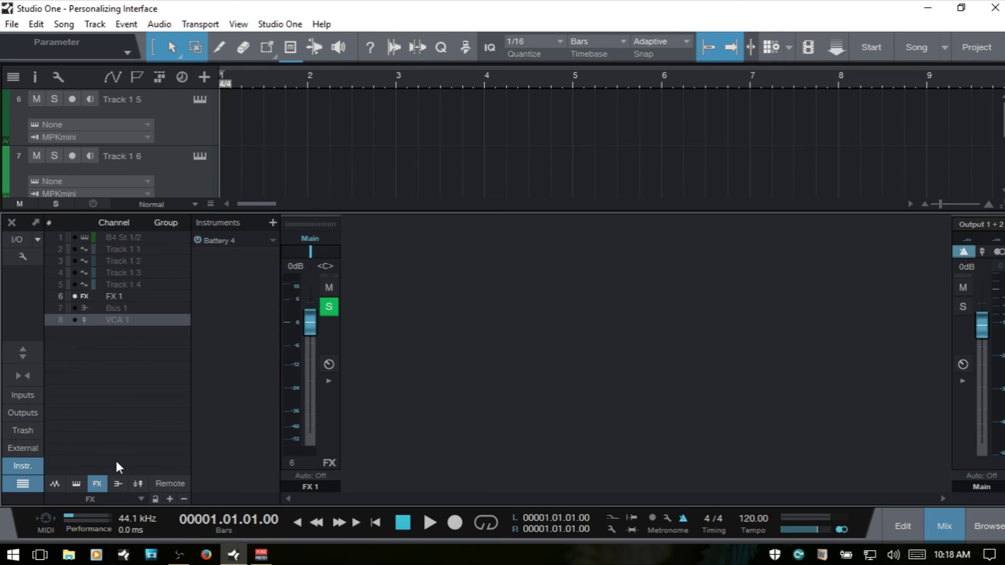
click(140, 495)
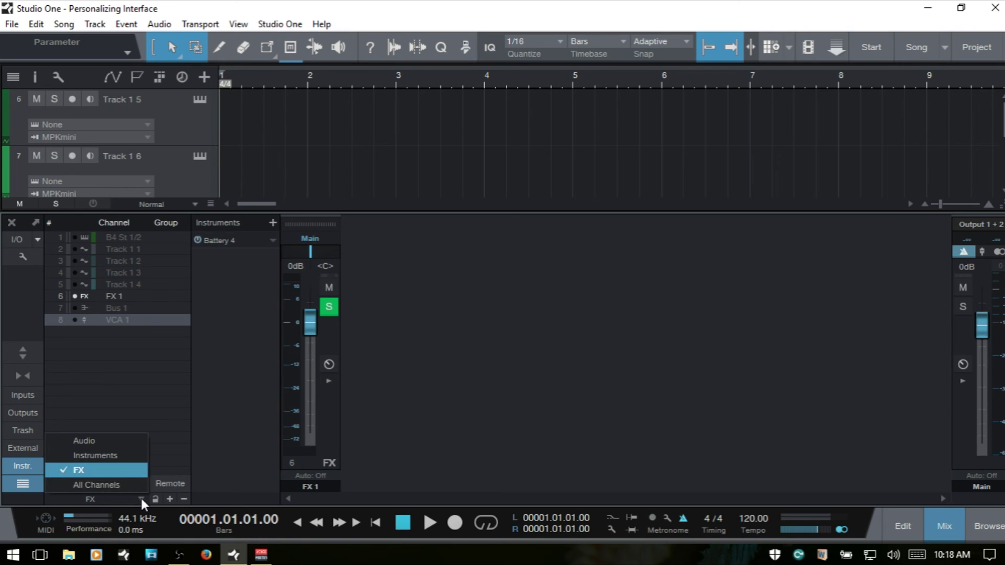
click(115, 484)
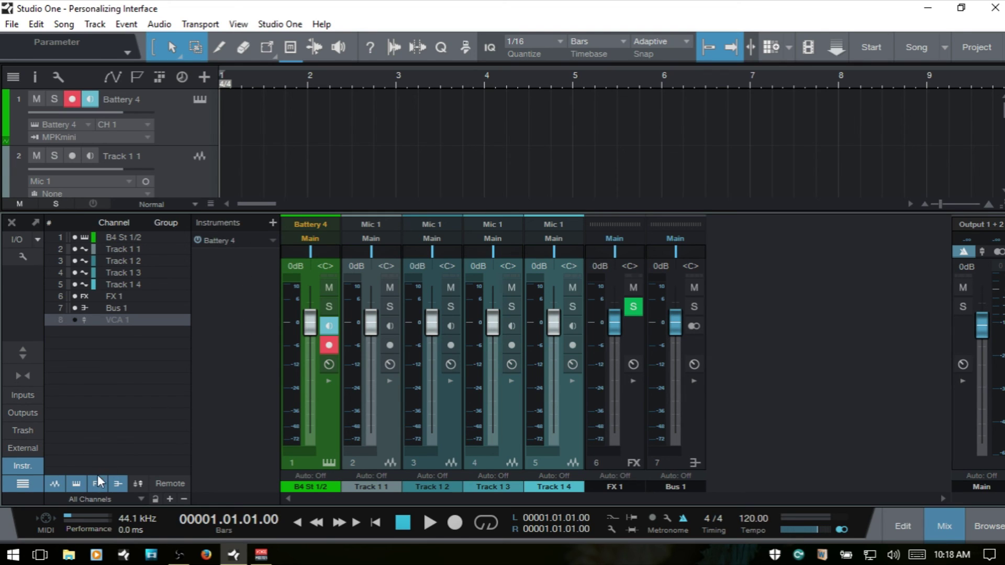
Open and close the Battery 4 instrument editor, then the instrument browser.
click(216, 240)
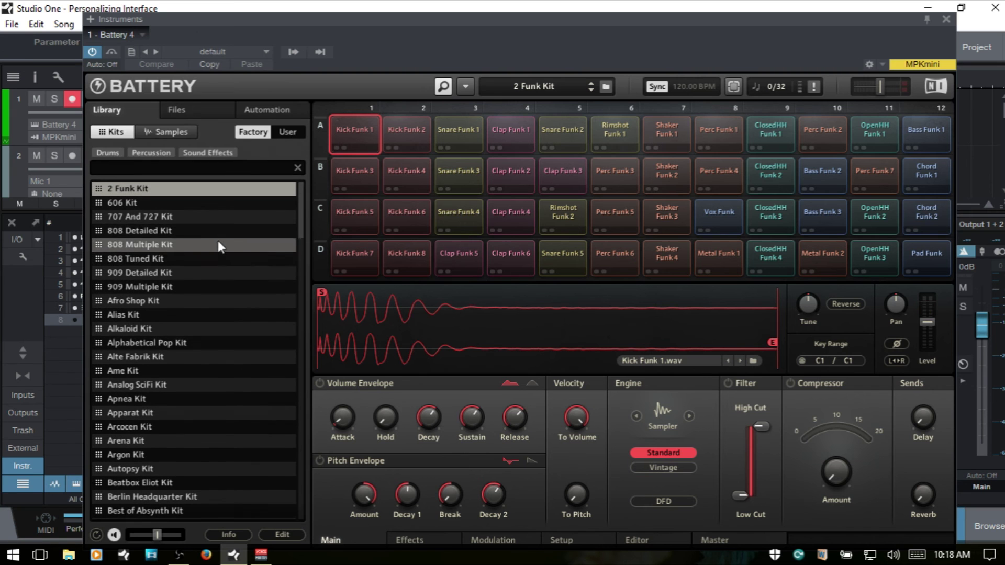
click(945, 20)
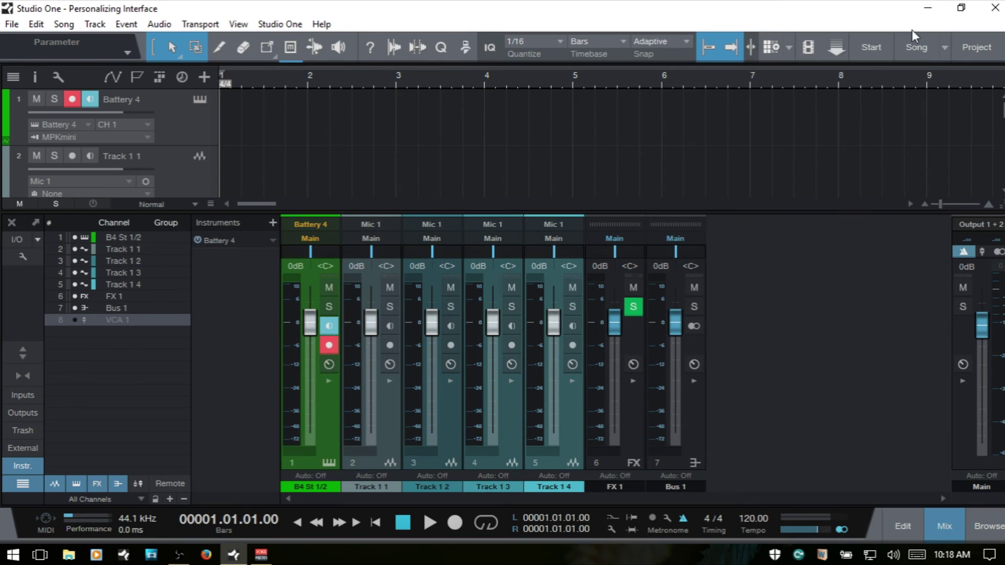
click(272, 222)
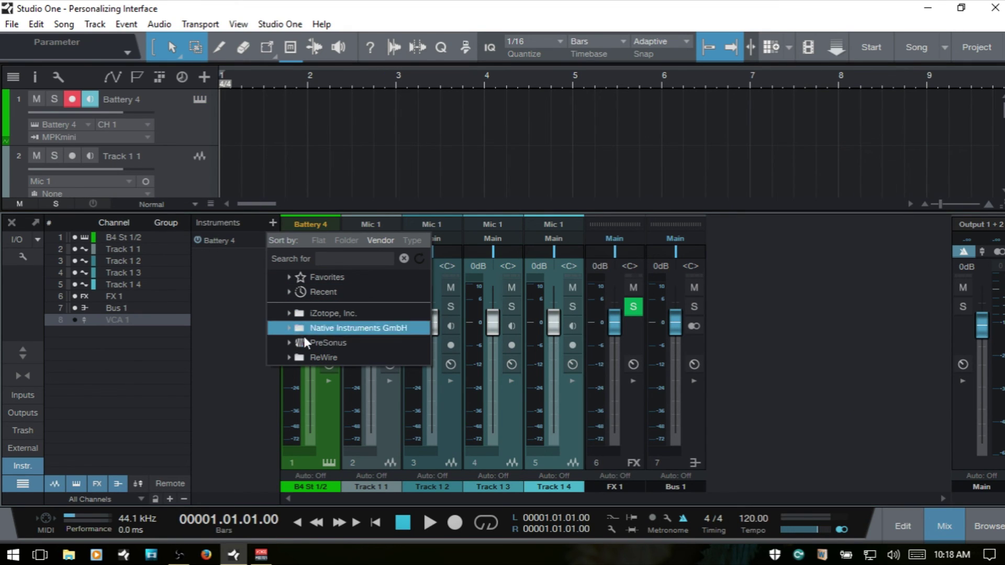
click(225, 307)
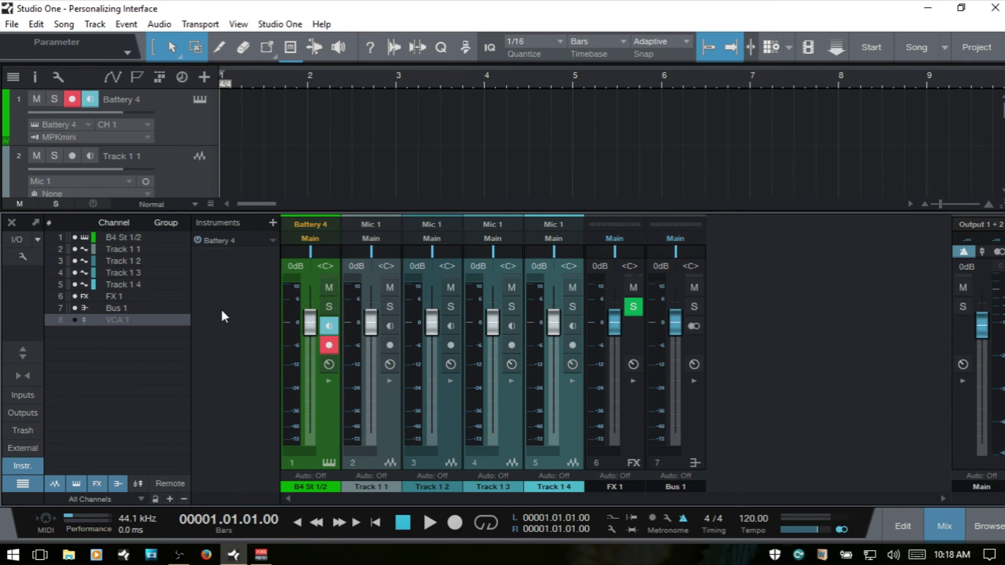
Check Battery 4's options menu without changes, then hide the Instruments panel.
right_click(270, 241)
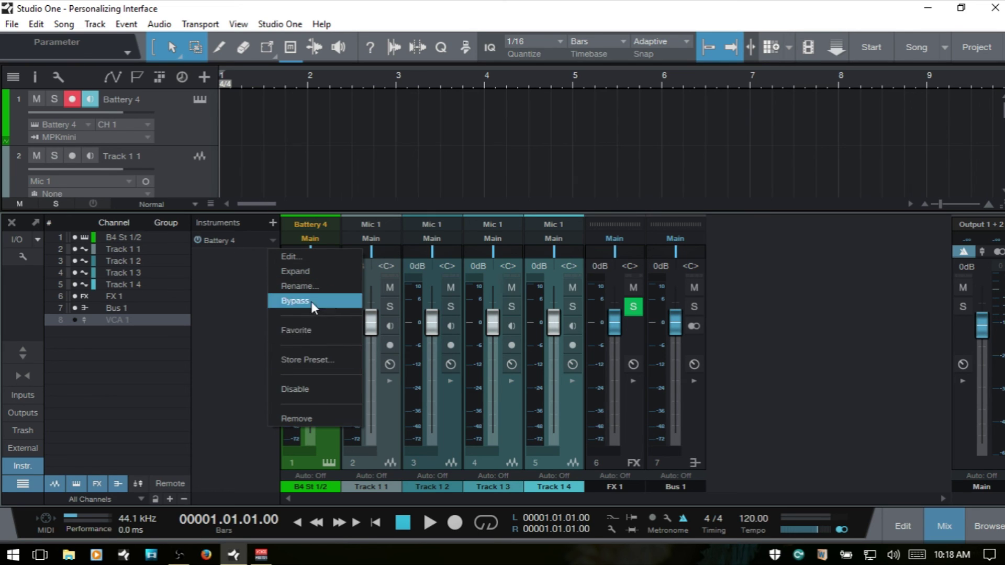
click(214, 309)
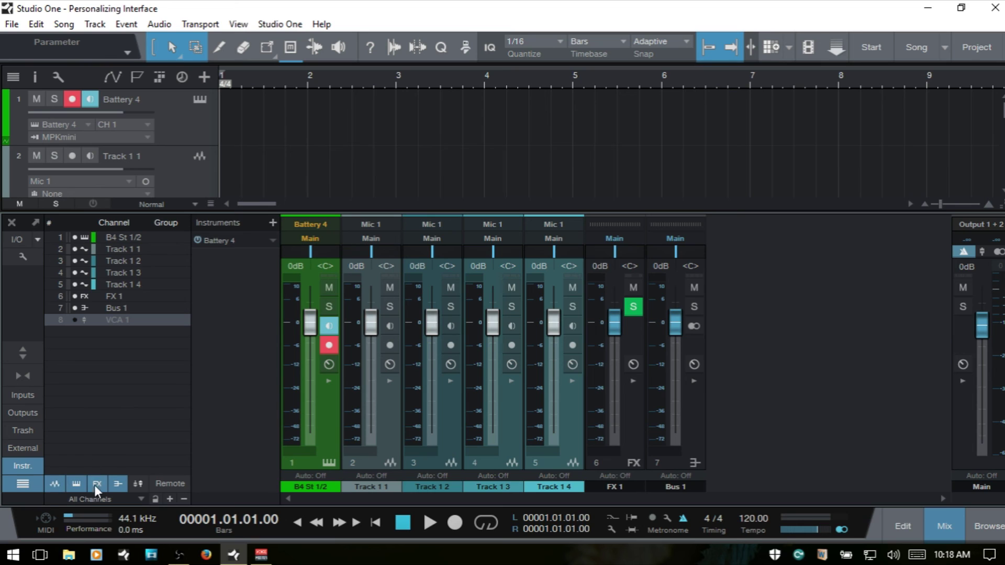
click(19, 464)
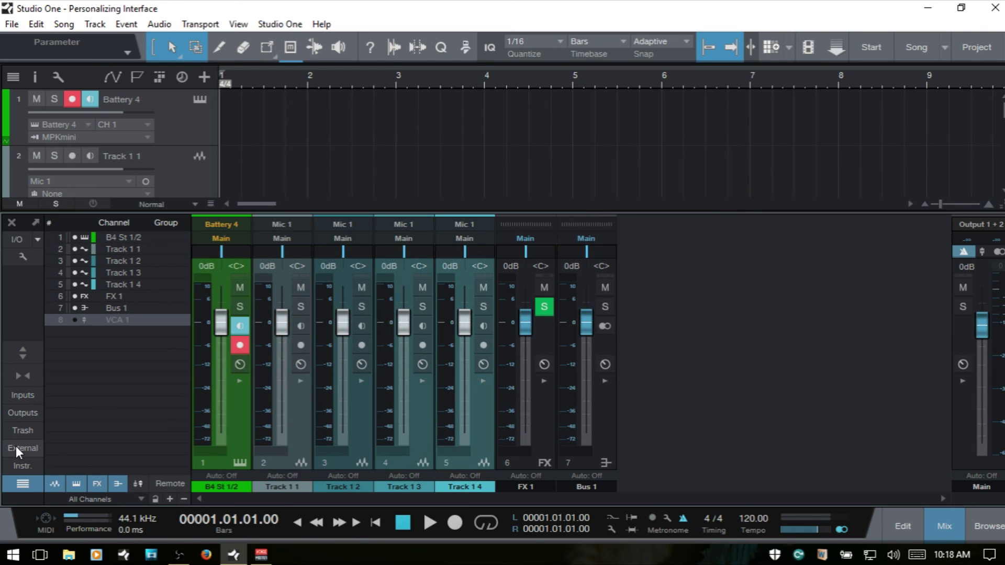
Show the External devices panel and open and close the MPKmini controller editor twice.
click(16, 448)
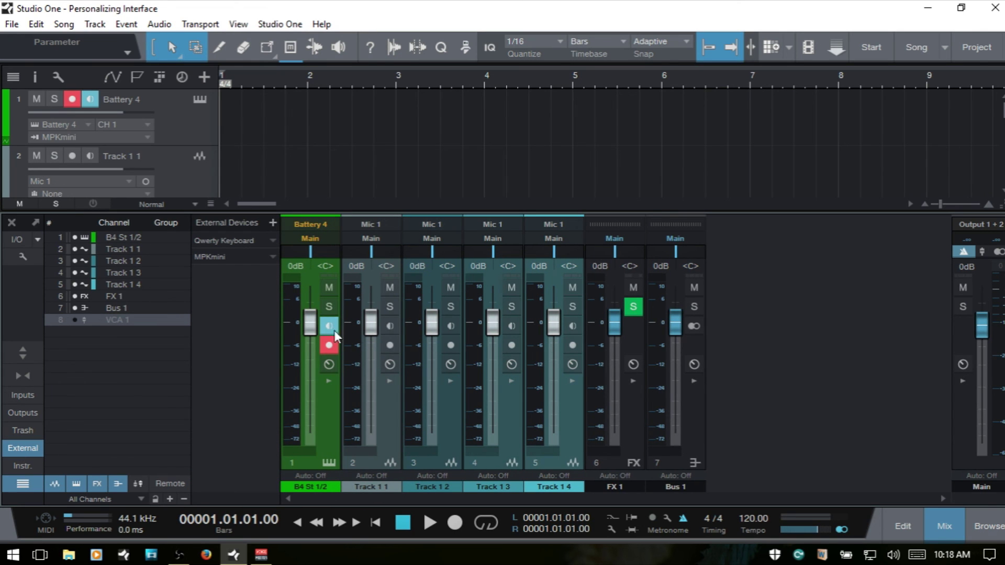
double_click(211, 258)
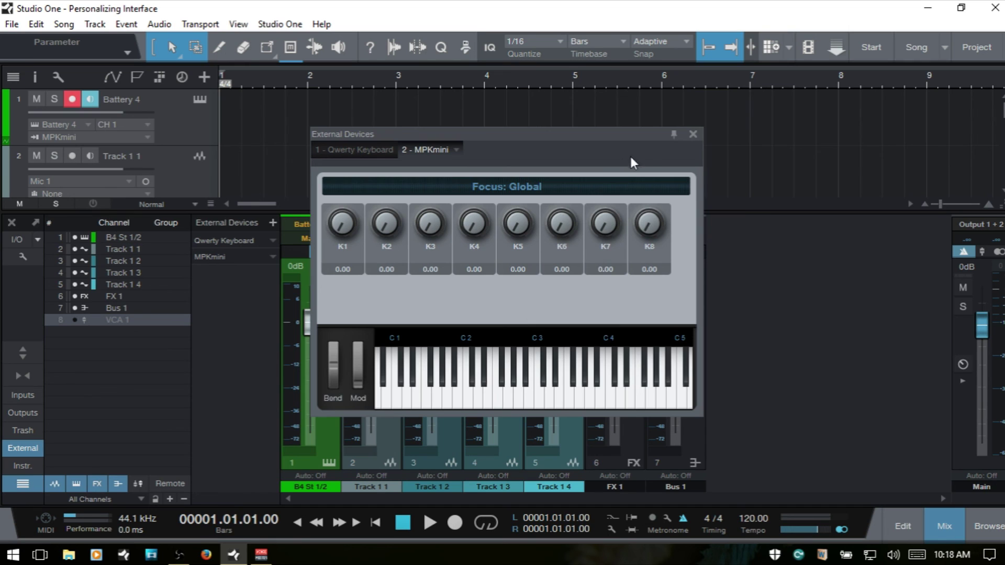
click(693, 134)
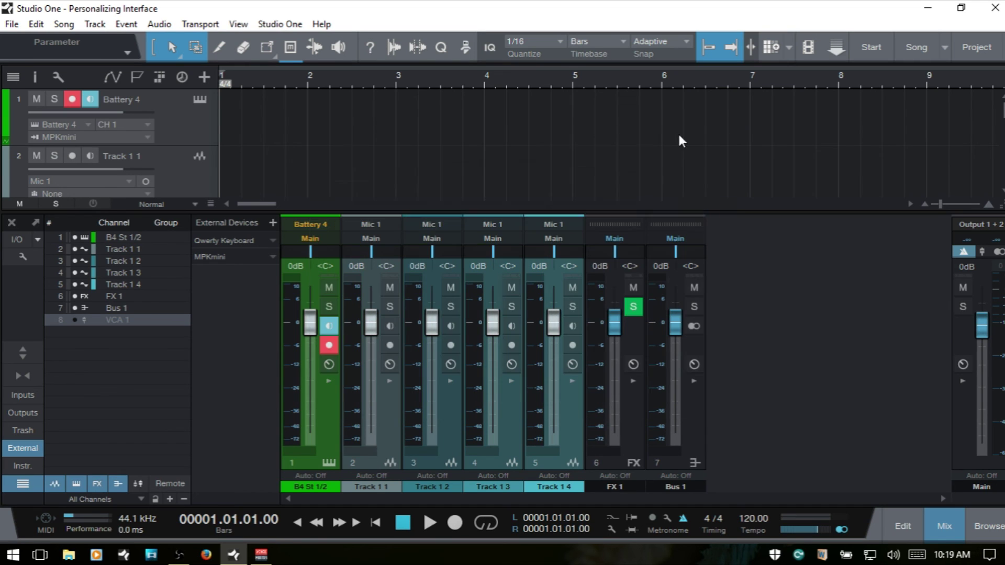
click(270, 257)
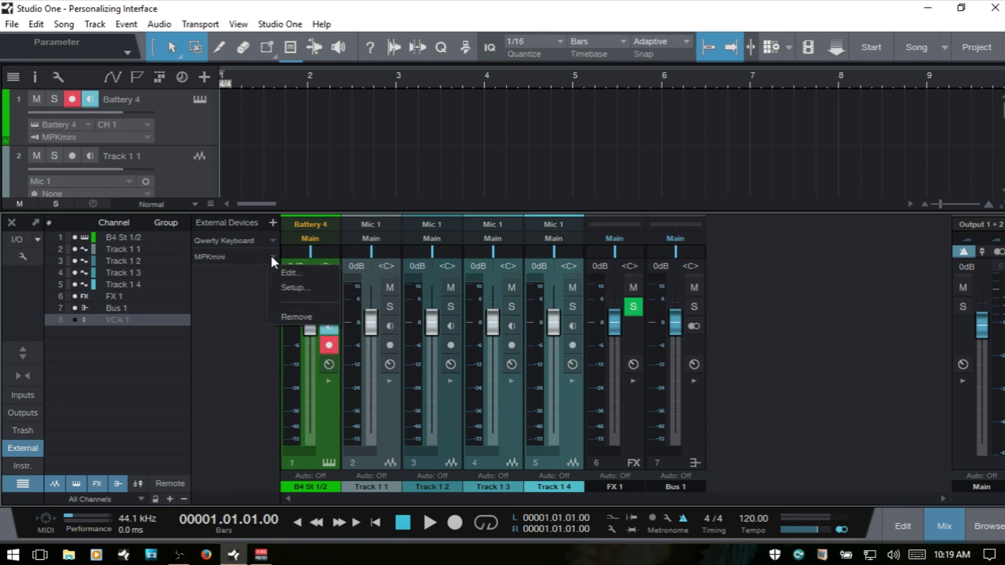
click(297, 275)
click(693, 135)
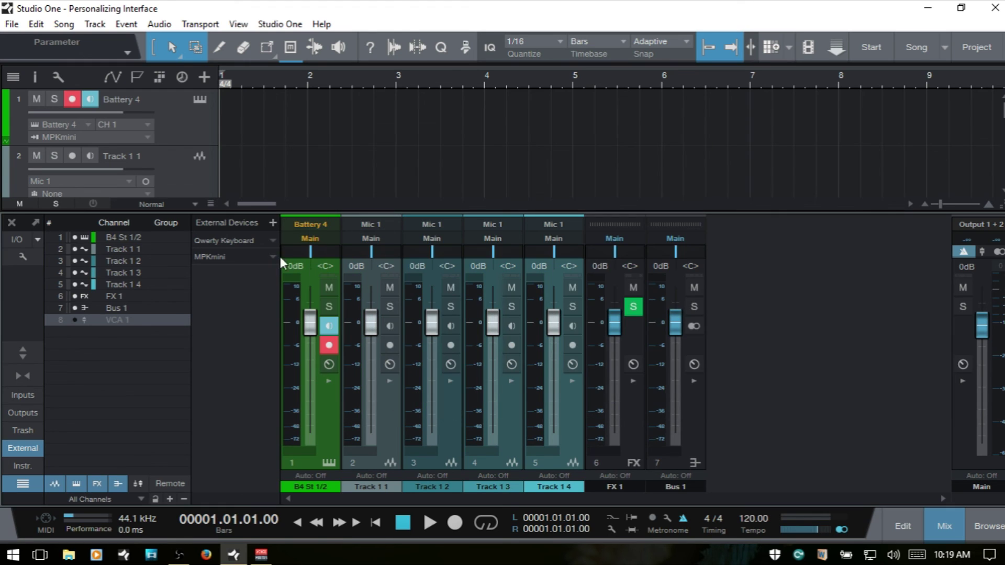
View the MPKmini device settings, cancel without changes, then show the Trash bin panel.
click(269, 254)
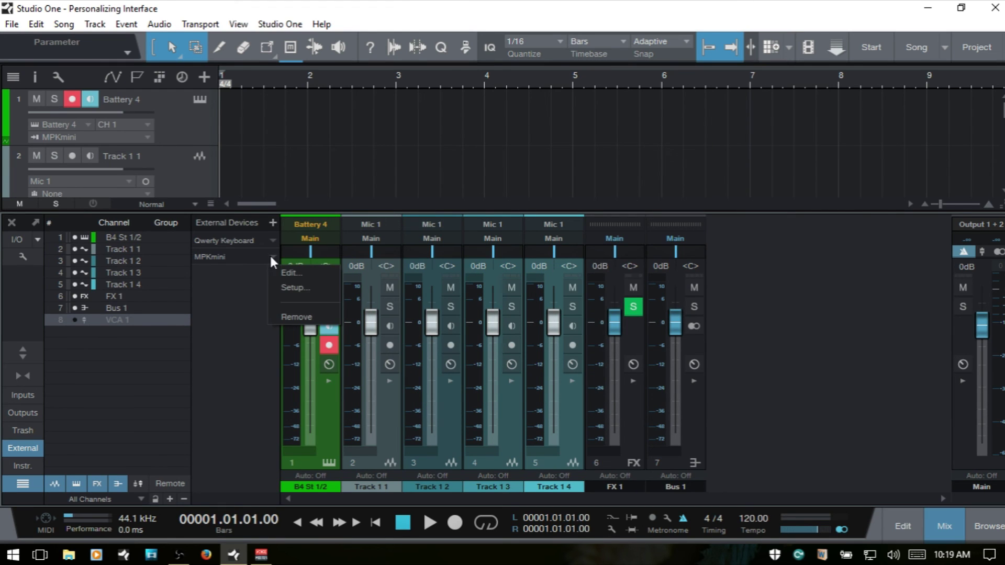
click(287, 288)
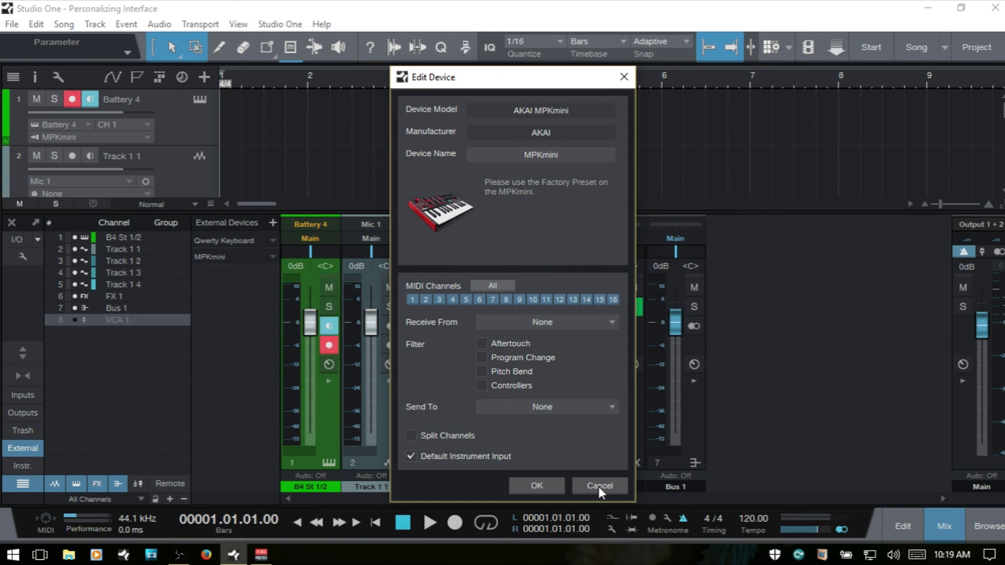
click(599, 486)
click(269, 255)
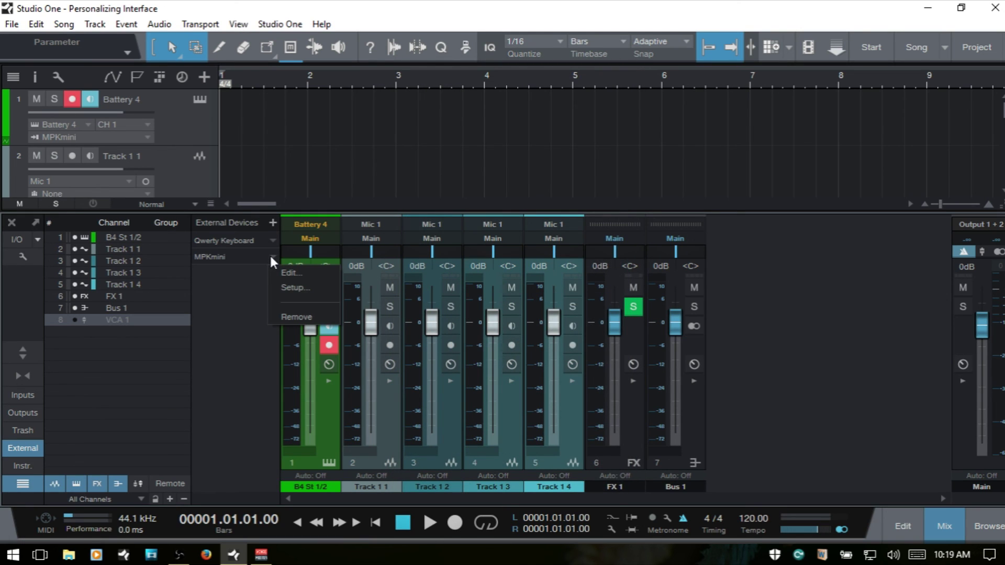
click(234, 303)
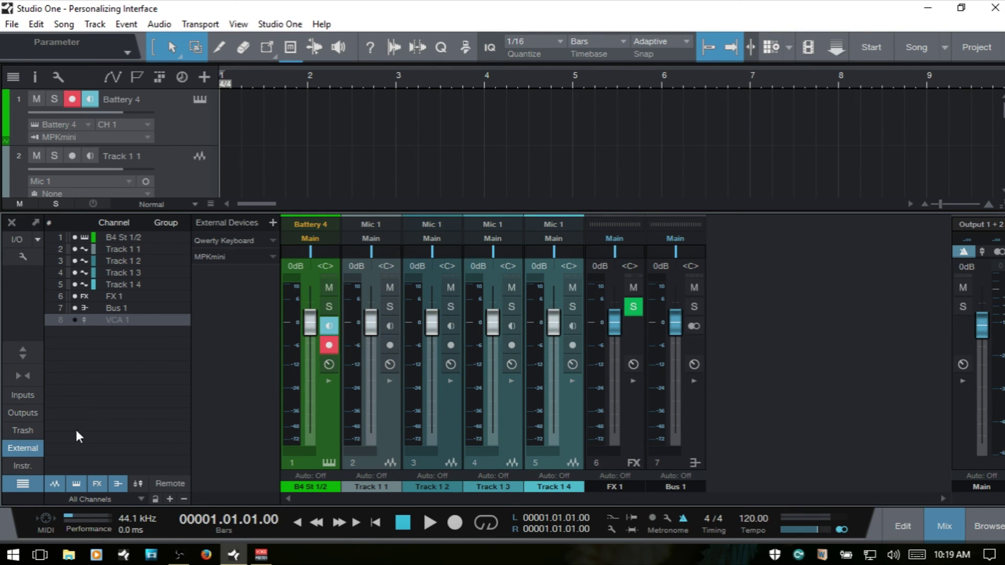
click(22, 430)
Hide the External and Trash panels, toggle Outputs, and briefly show then hide the input channels.
click(18, 444)
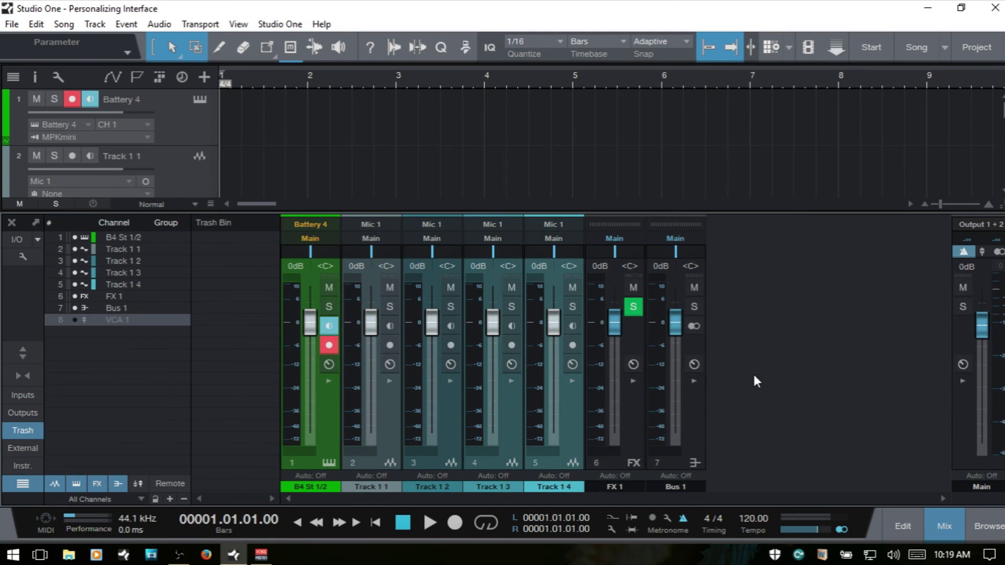
click(21, 431)
click(17, 413)
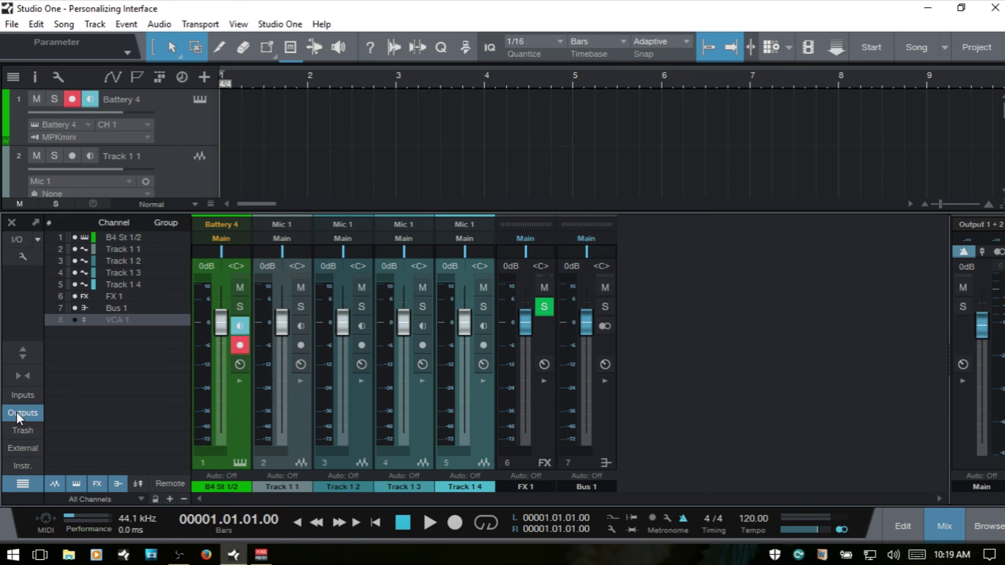
click(17, 395)
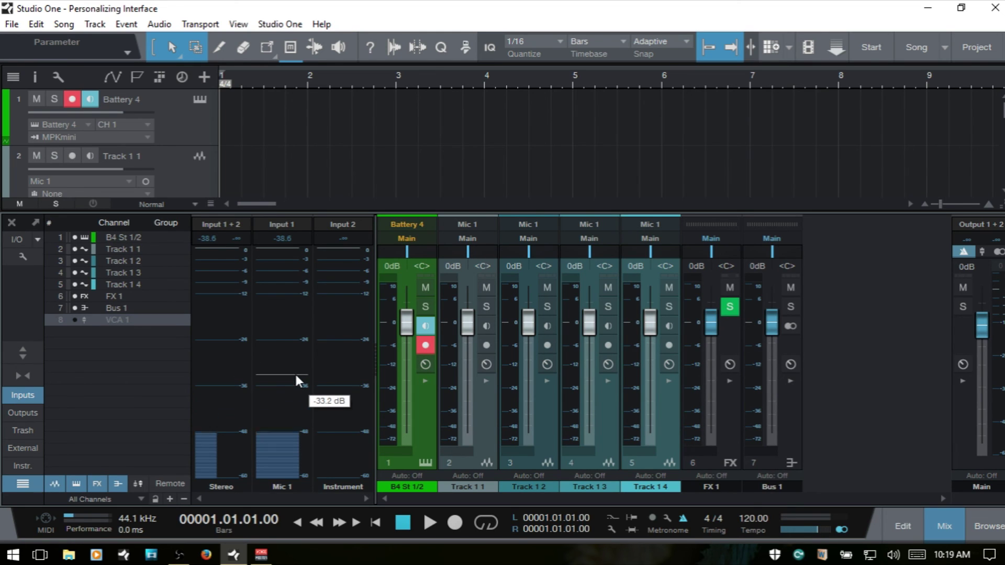
click(15, 393)
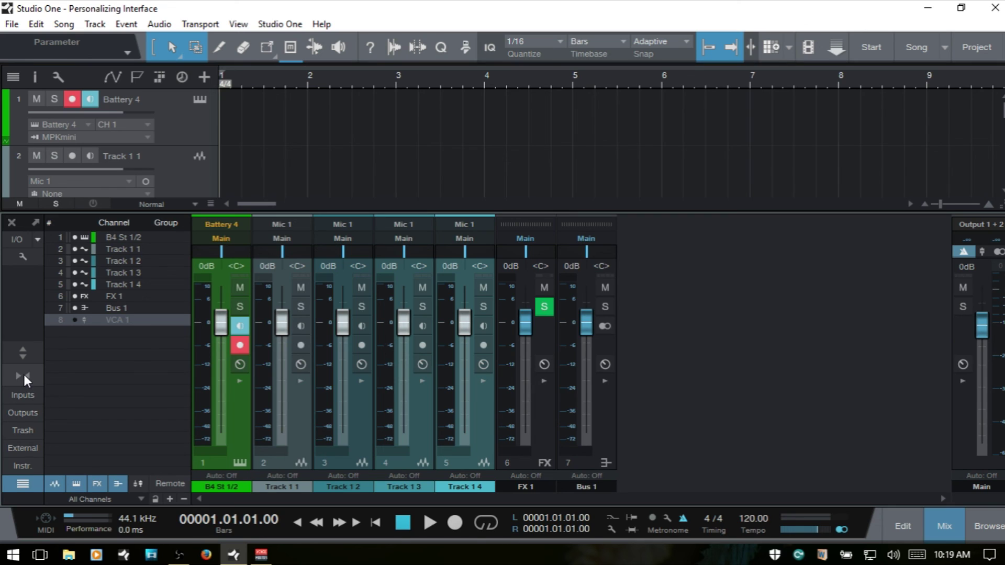
After trying narrow strips and a taller console, switch to Large view and enlarge the console to reveal sends.
click(24, 375)
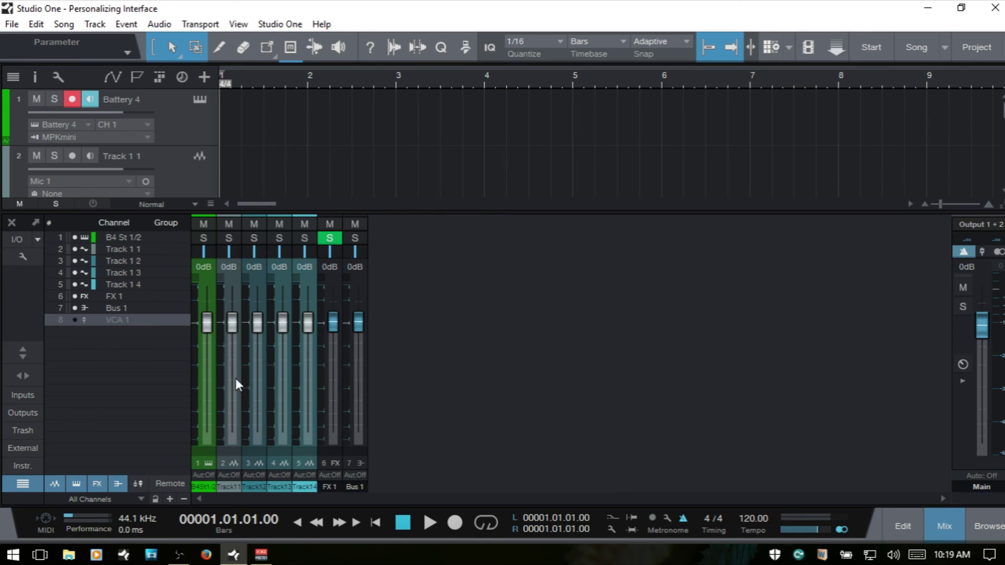
click(350, 400)
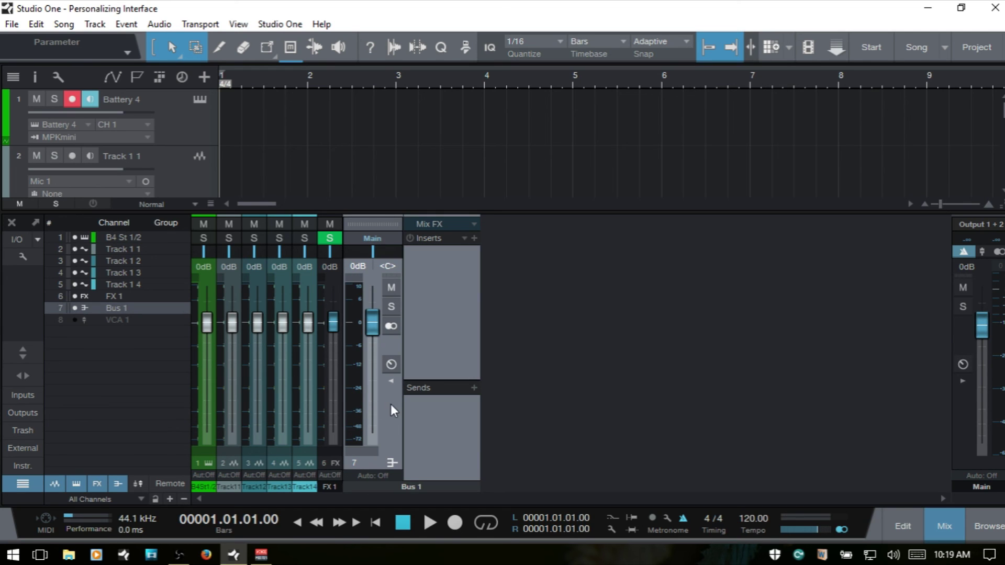
click(392, 381)
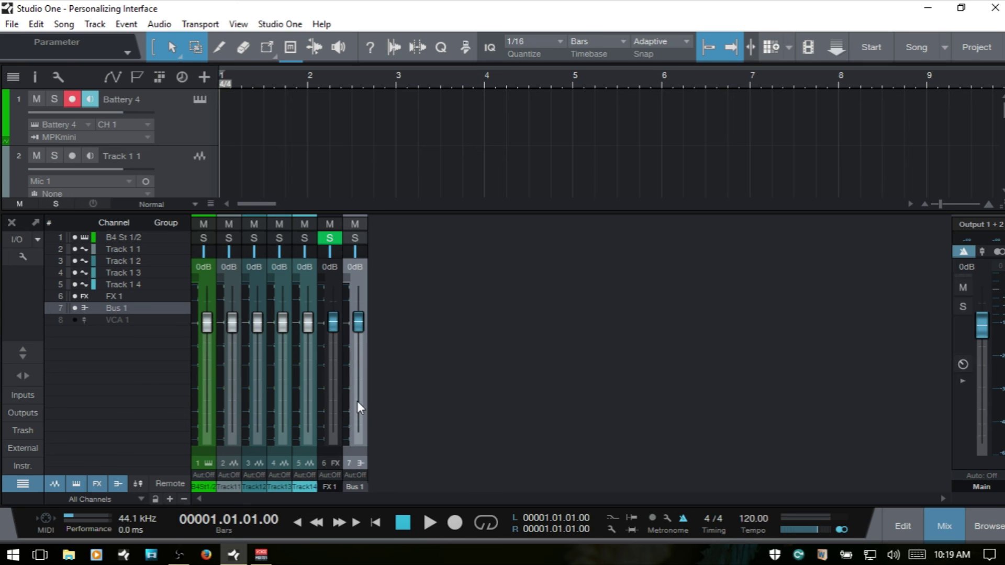
click(22, 350)
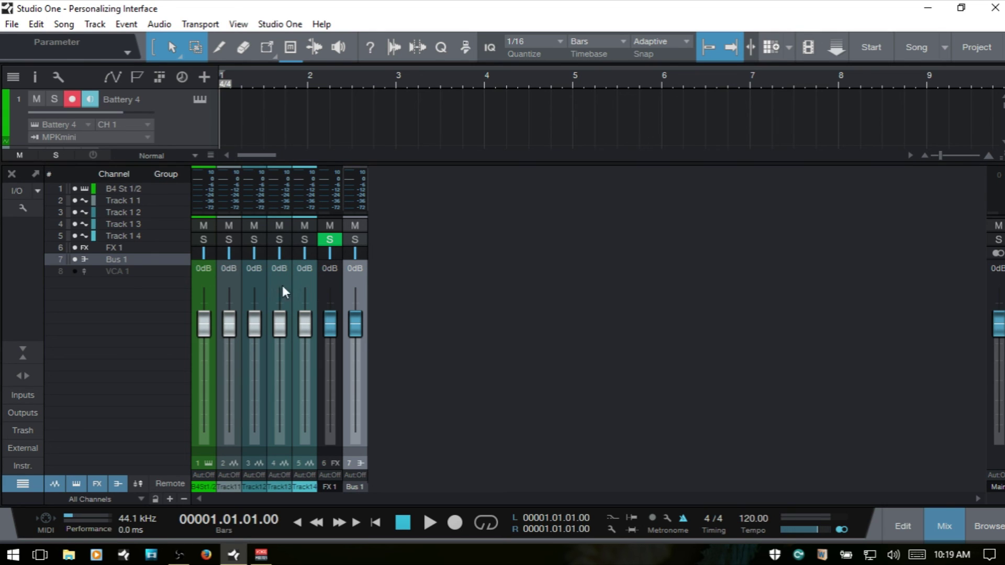
click(23, 351)
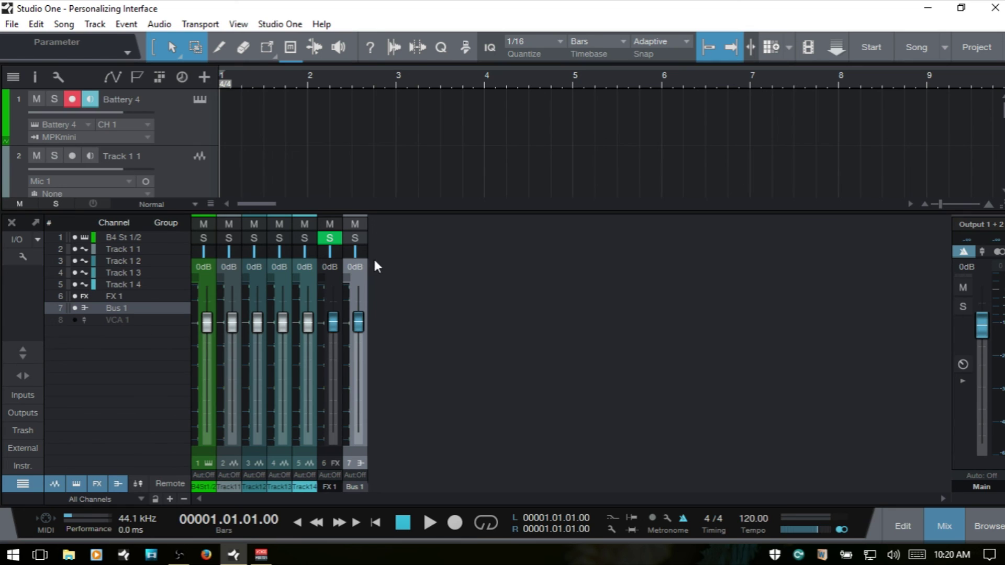
click(20, 377)
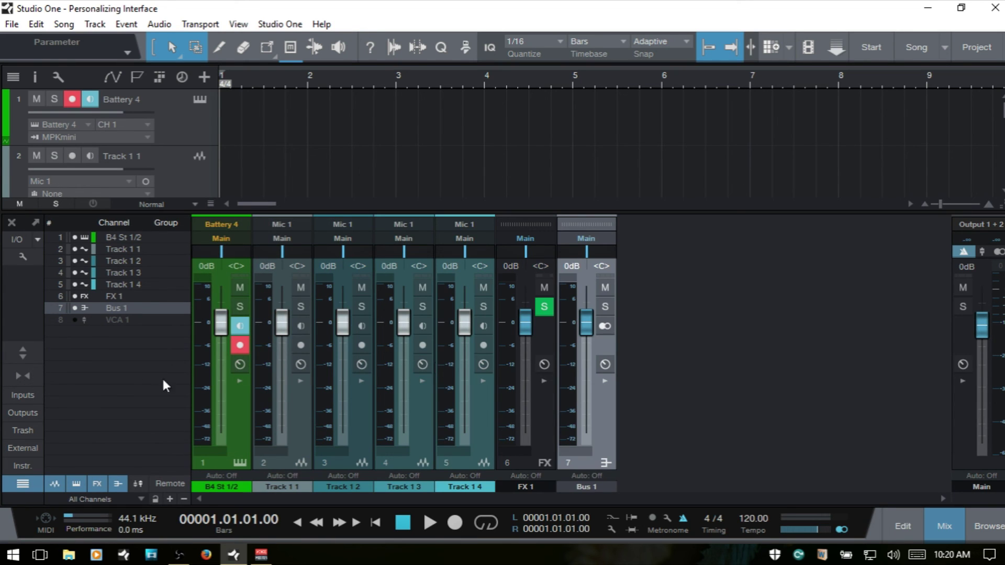
click(23, 354)
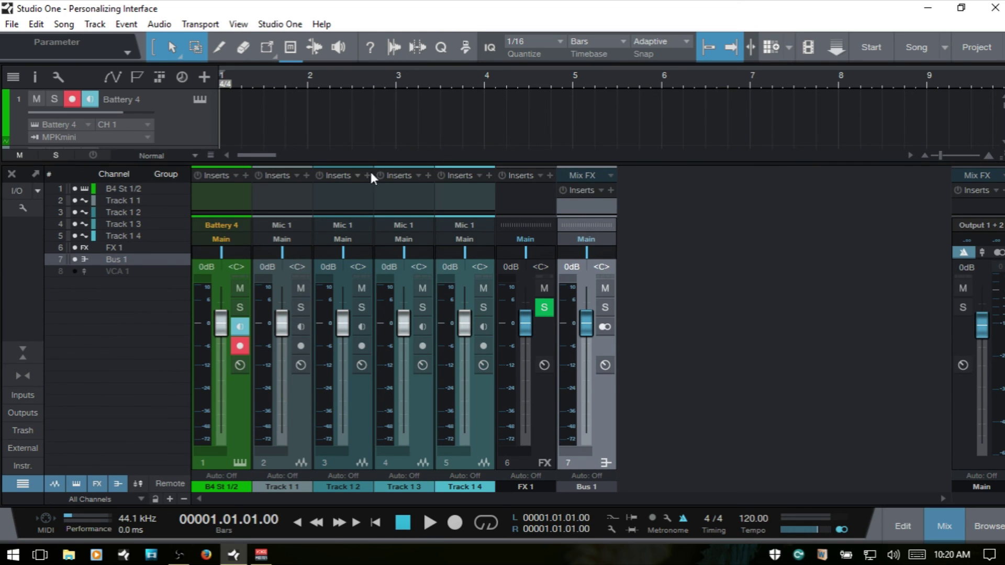
drag(410, 165, 415, 139)
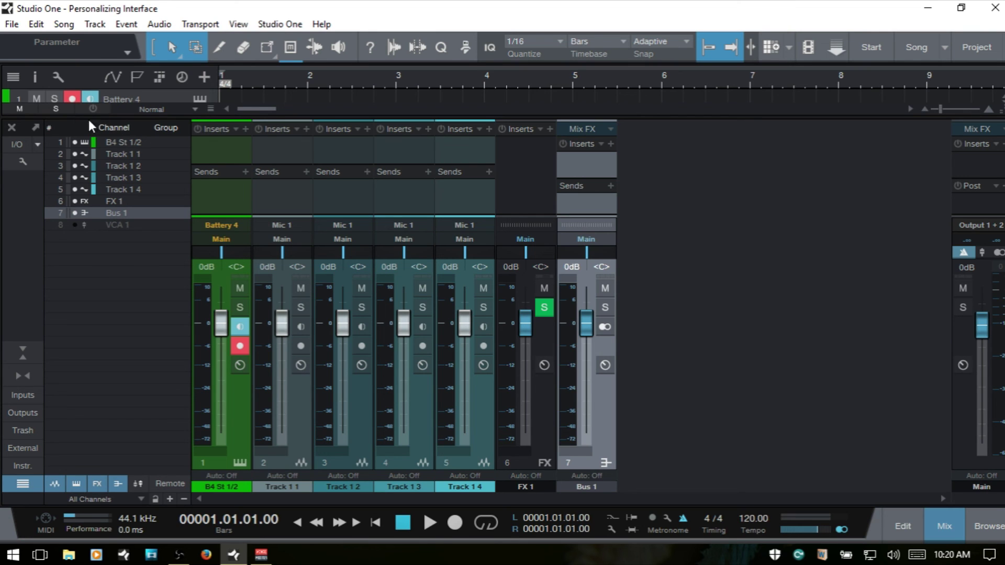
Float the console as a separate Console window and nudge it slightly up and left.
click(36, 128)
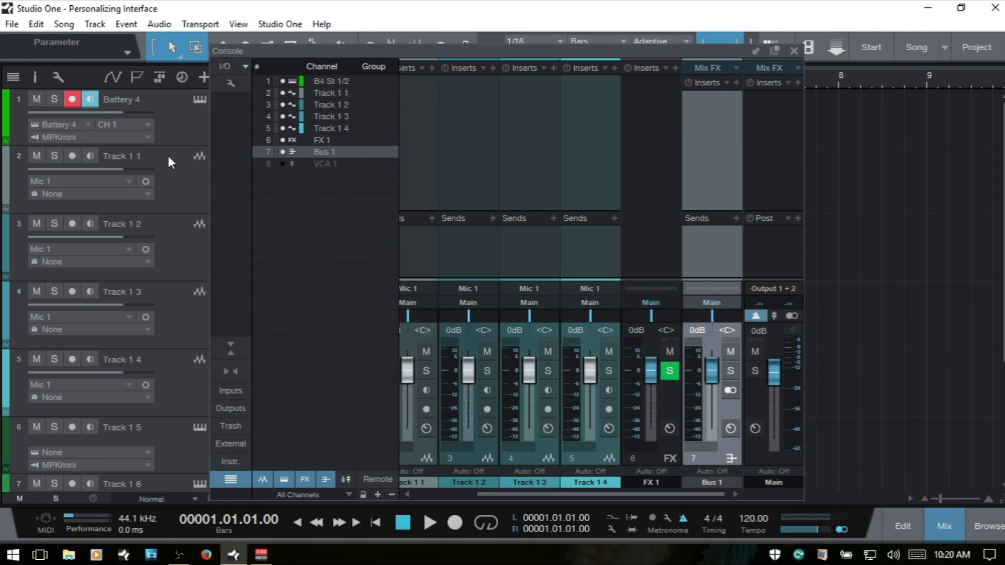
drag(355, 48, 314, 40)
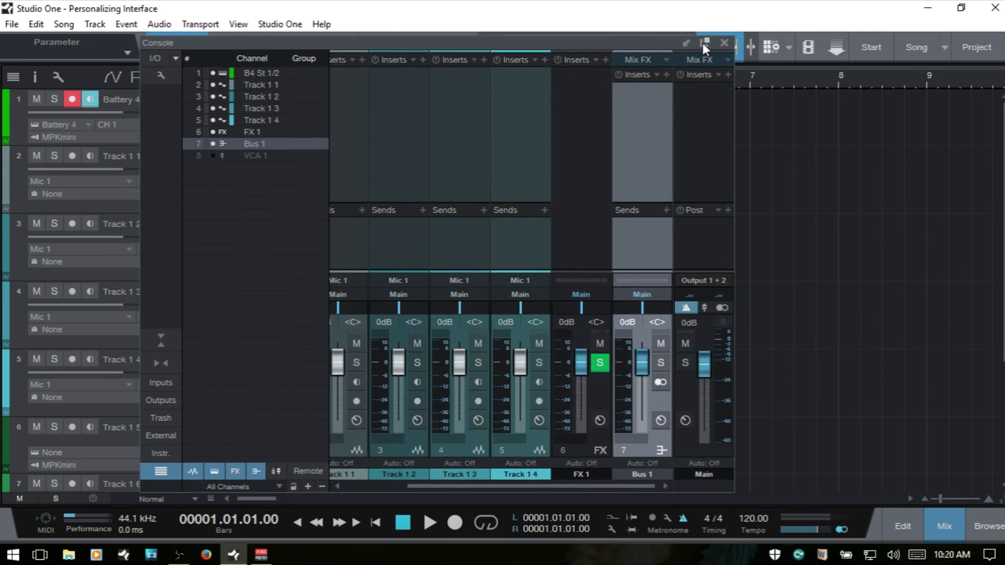